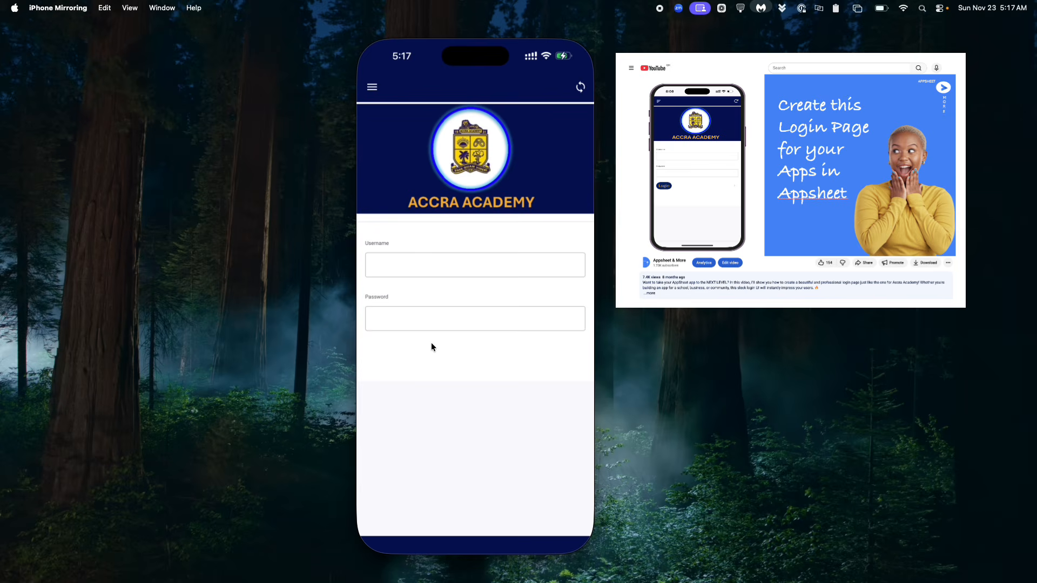
- Log in to the Accra Academy app with the username, replacing the first password entry with the correct account password
click(386, 266)
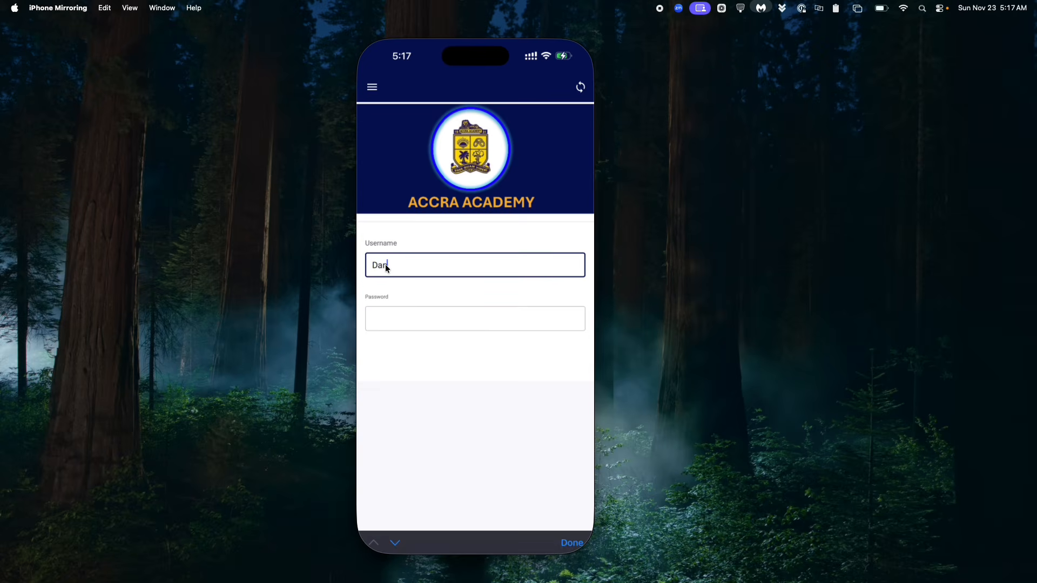
click(400, 312)
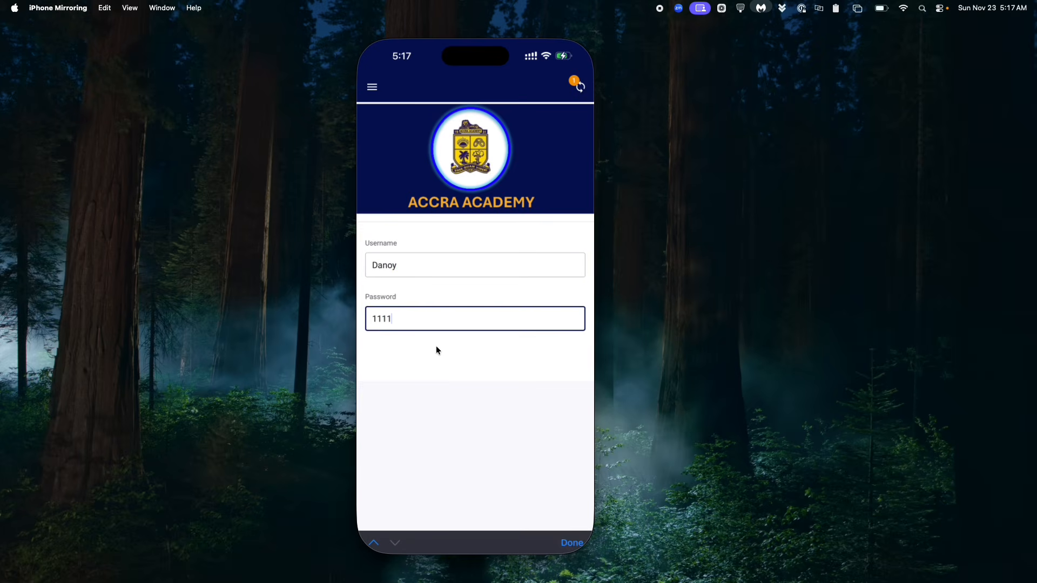
key(Return)
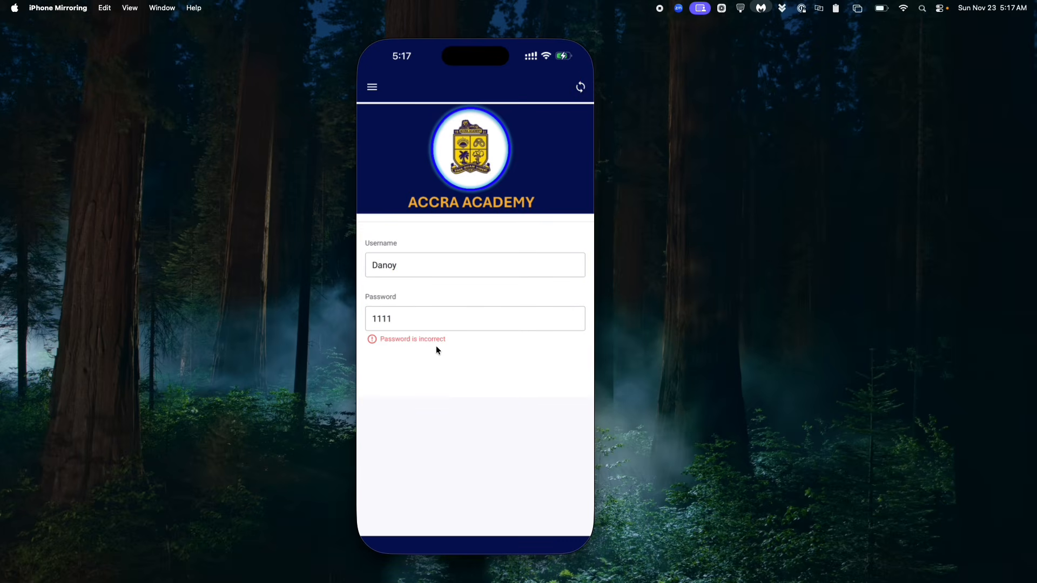
click(399, 315)
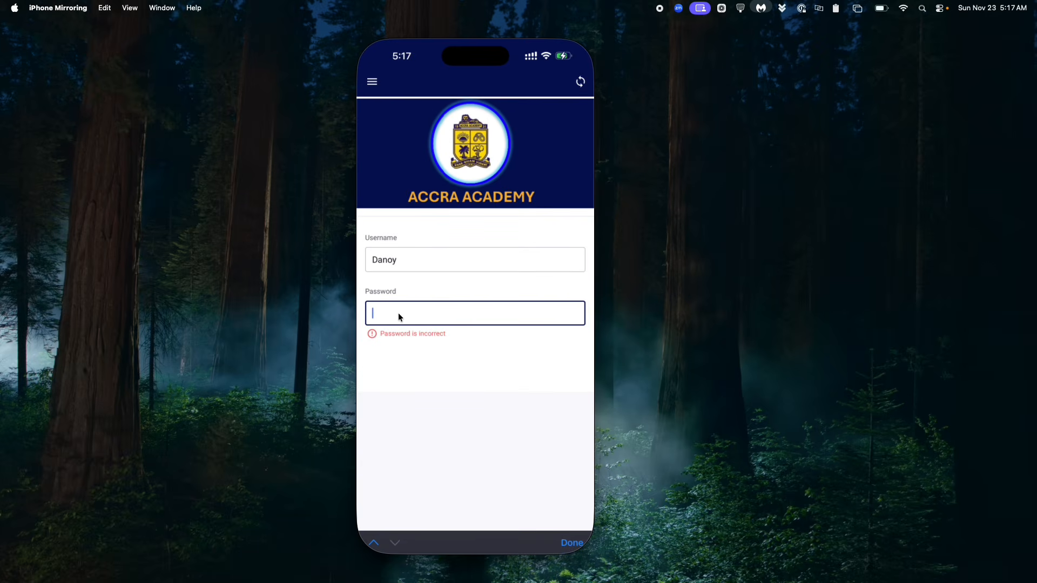
click(443, 345)
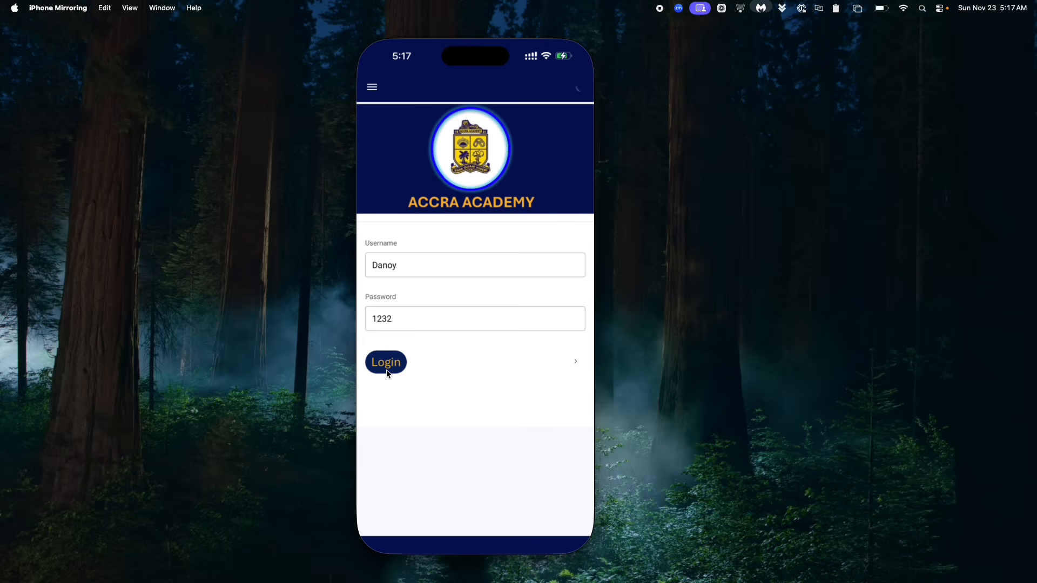
click(386, 365)
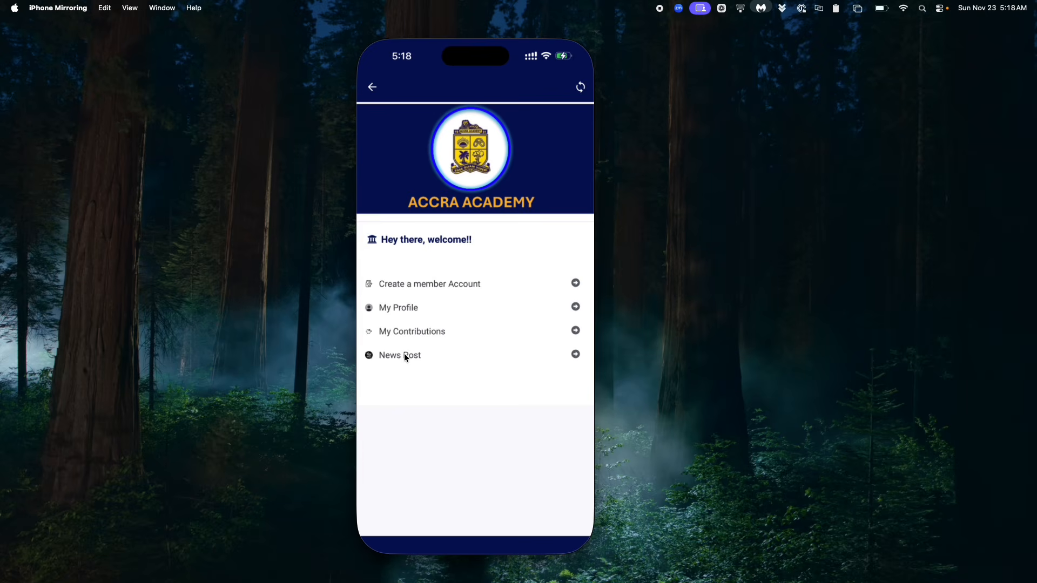
- Open News Post from the welcome page and look through the posts and their like counters
click(406, 355)
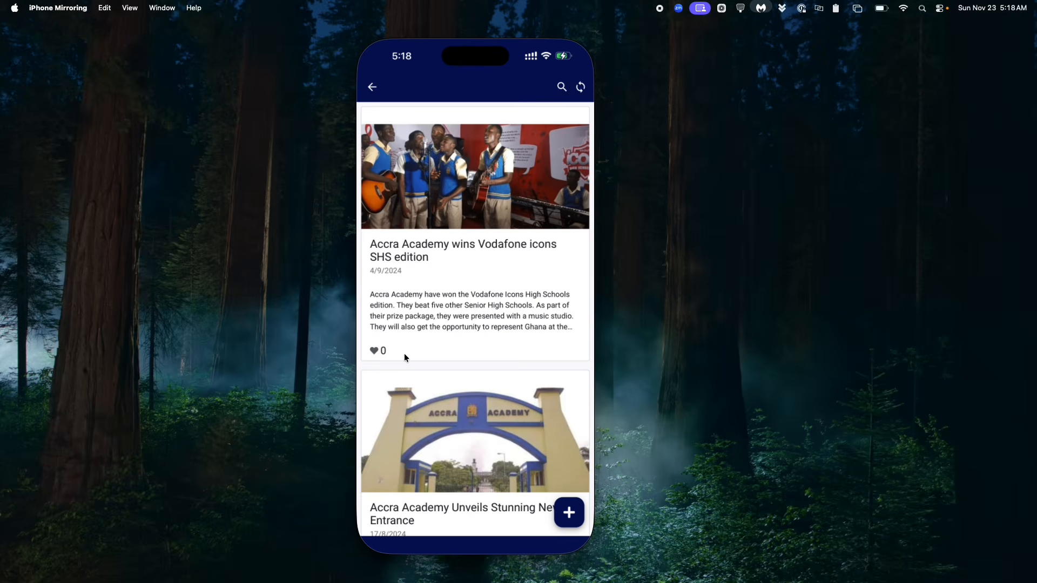
scroll(404, 353, down, 10)
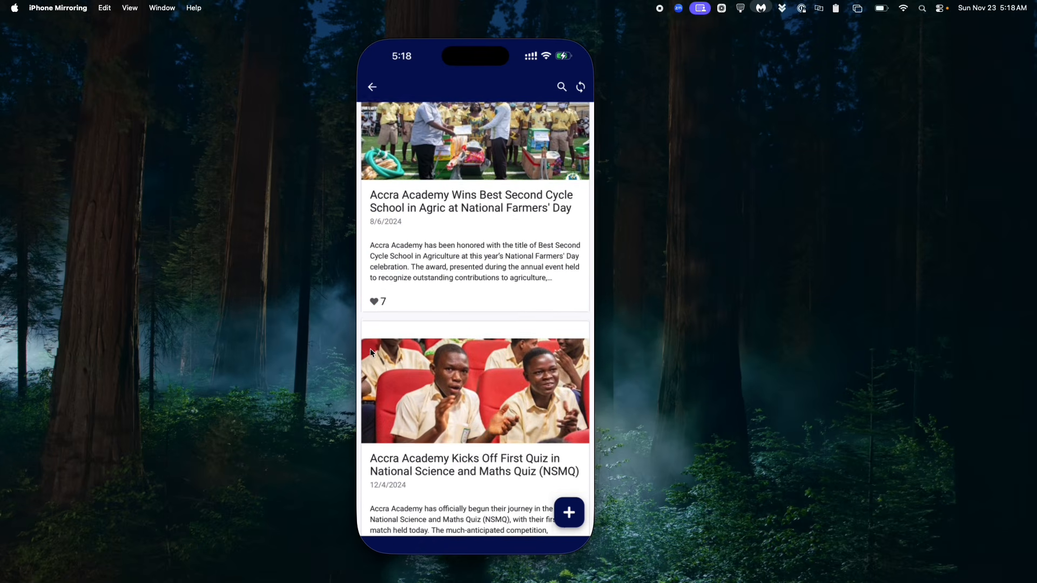
scroll(397, 357, down, 2)
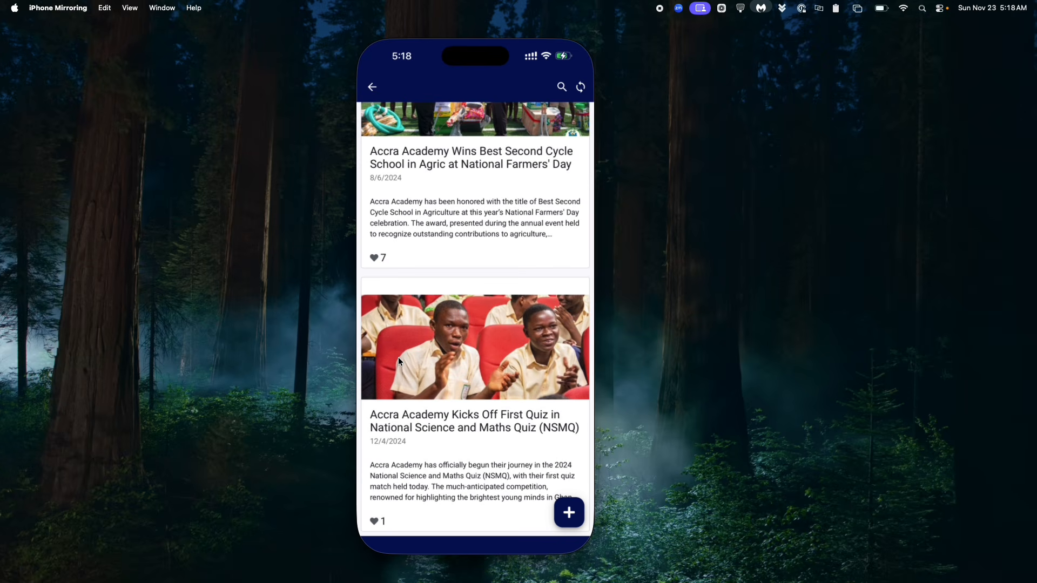
scroll(399, 360, up, 8)
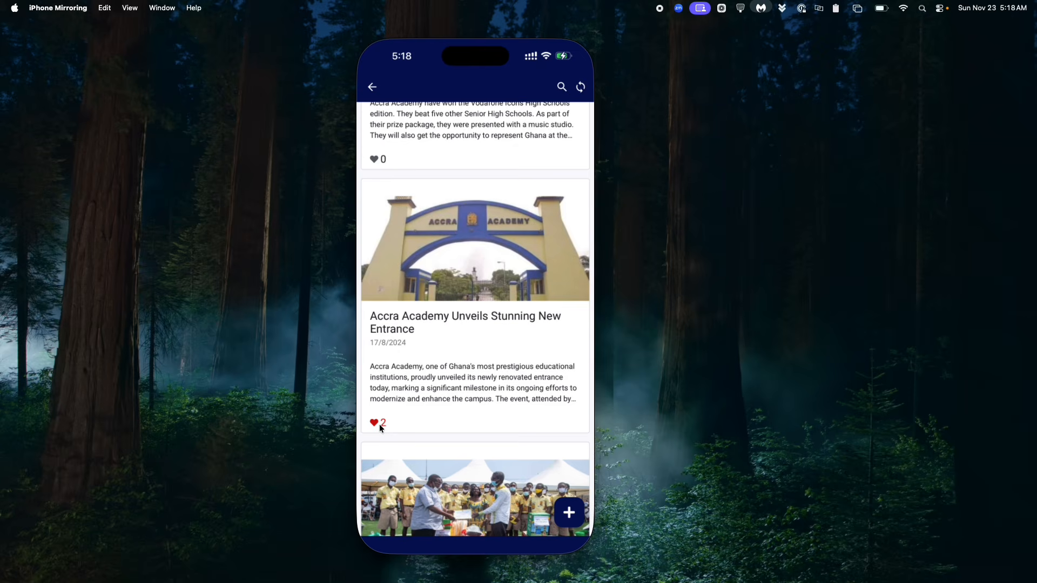
scroll(379, 424, up, 4)
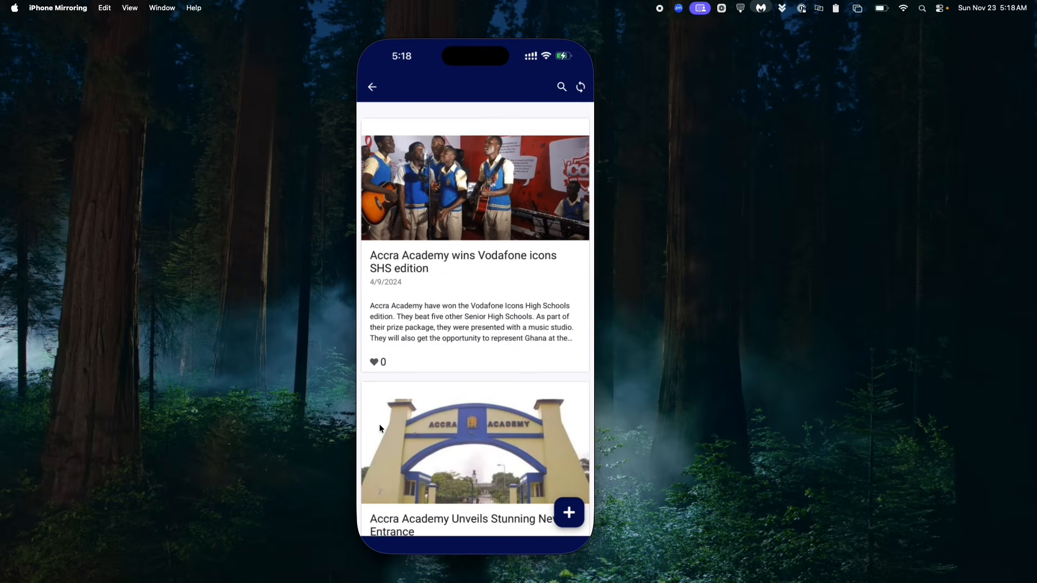
- Toggle the likes on the Vodafone icons post and the National Farmers' Day post to demonstrate the like counter
click(374, 351)
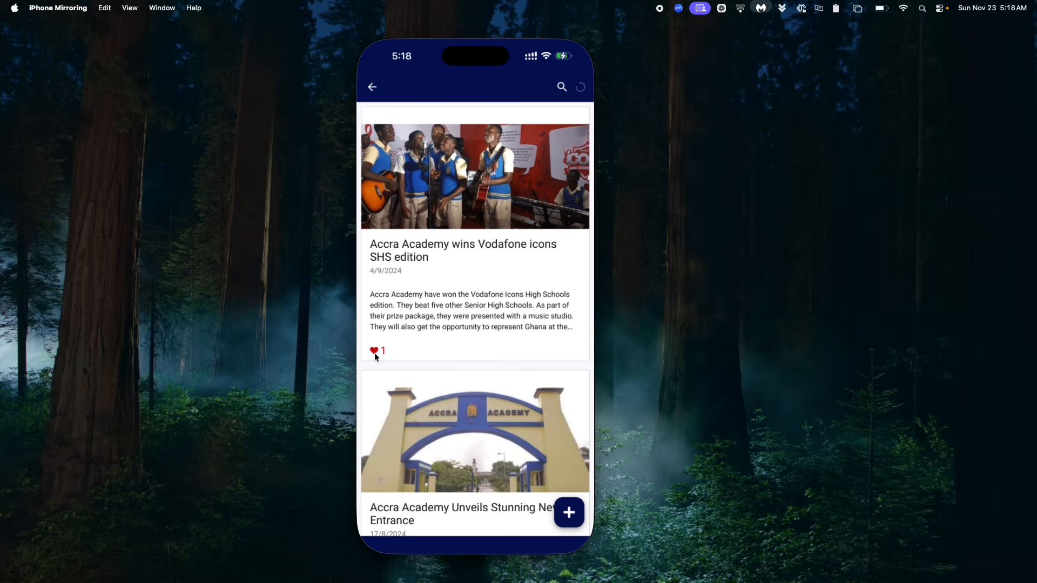
click(374, 352)
scroll(373, 368, down, 10)
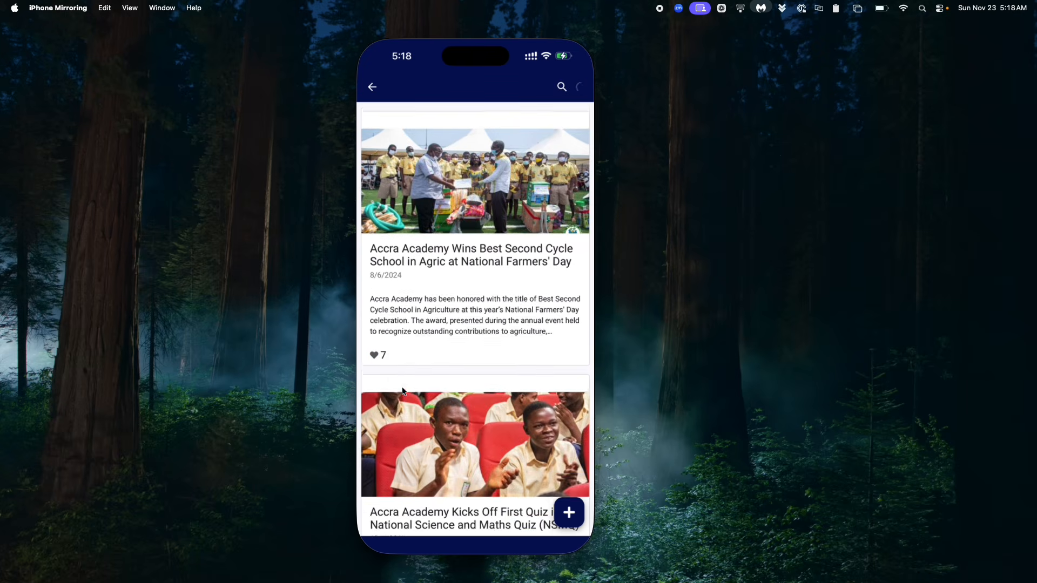
scroll(371, 389, up, 2)
click(379, 446)
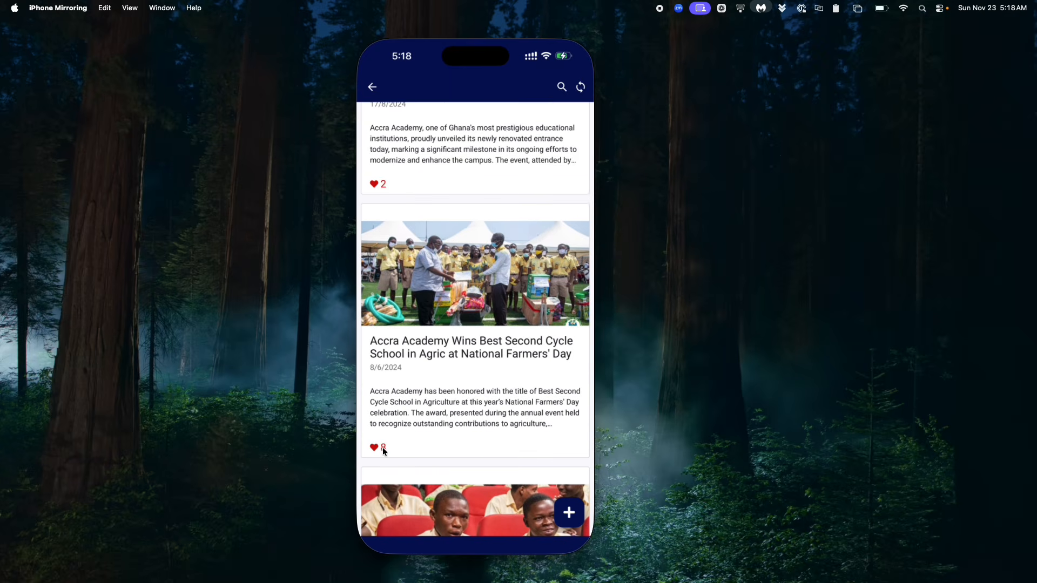
click(381, 448)
click(382, 448)
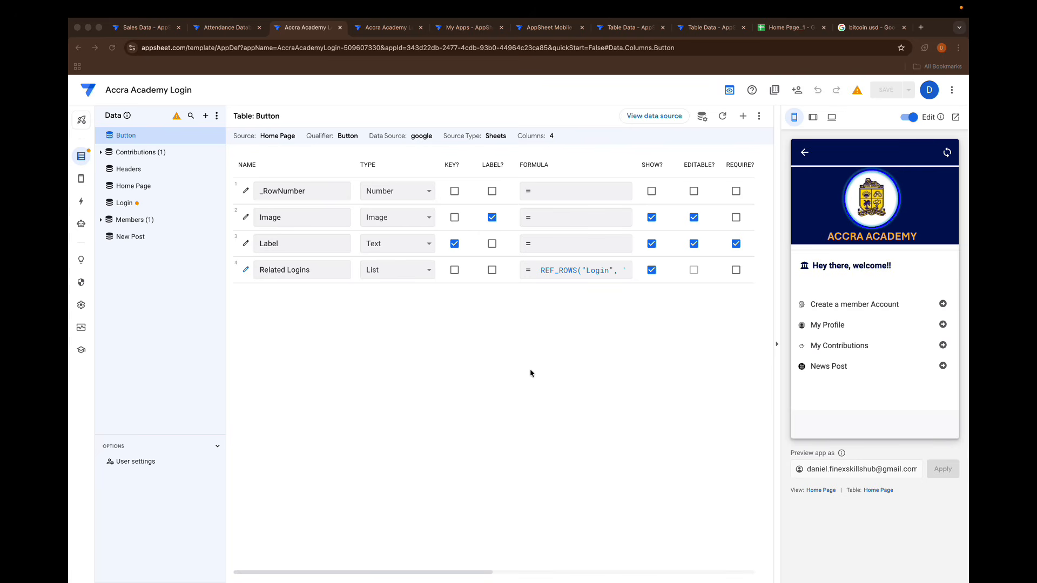
- Switch to the AppSheet editor, open News Post in the app preview, and inspect the New Post view's settings and table columns
click(836, 371)
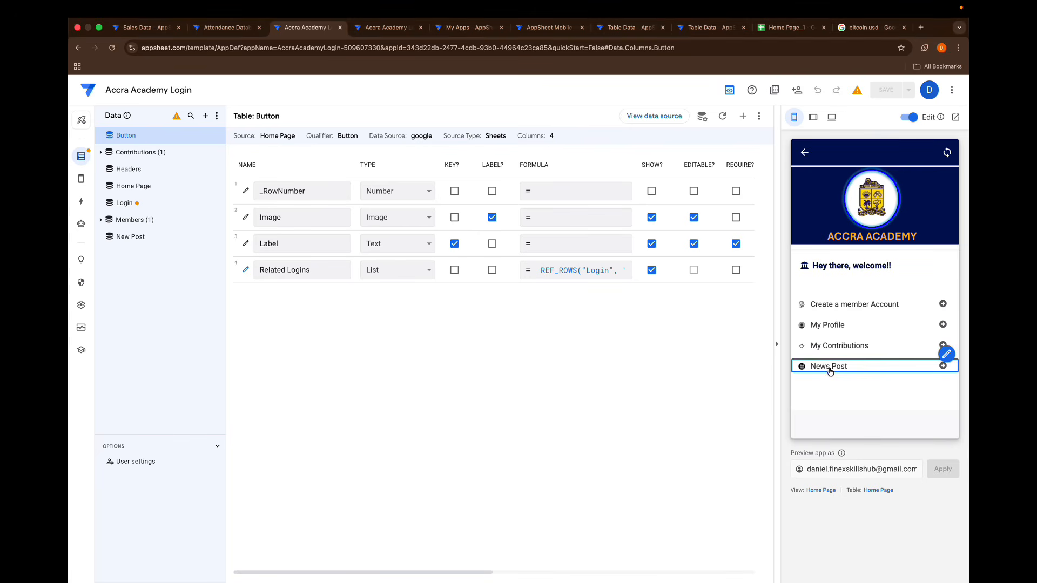
scroll(830, 371, down, 10)
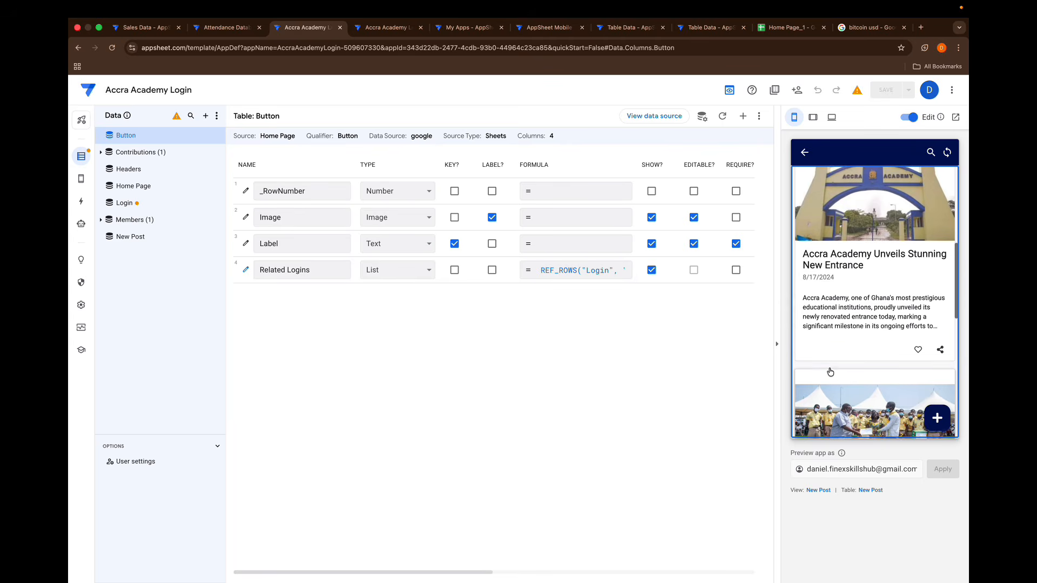
scroll(830, 372, up, 10)
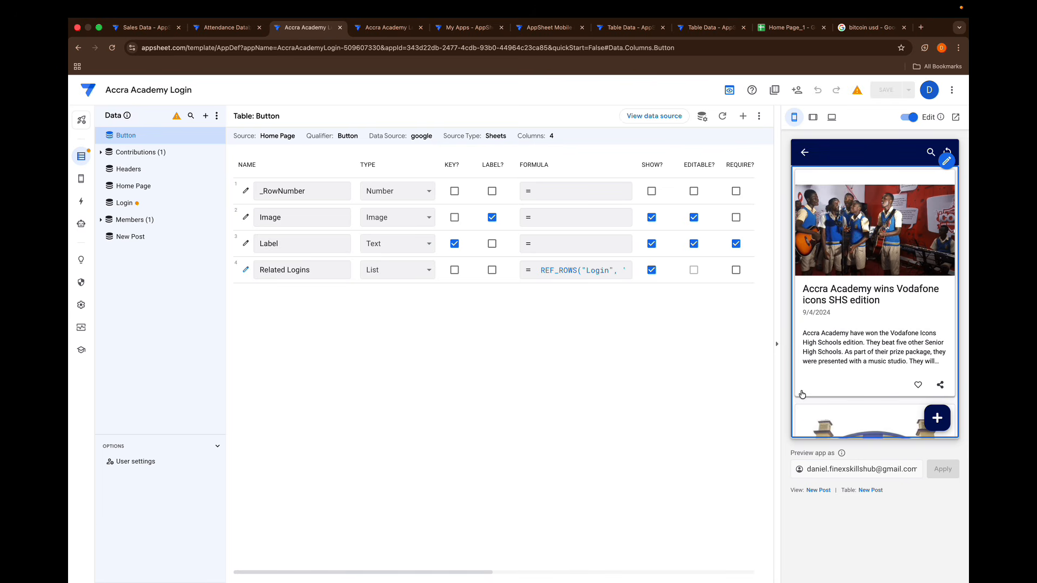
click(813, 492)
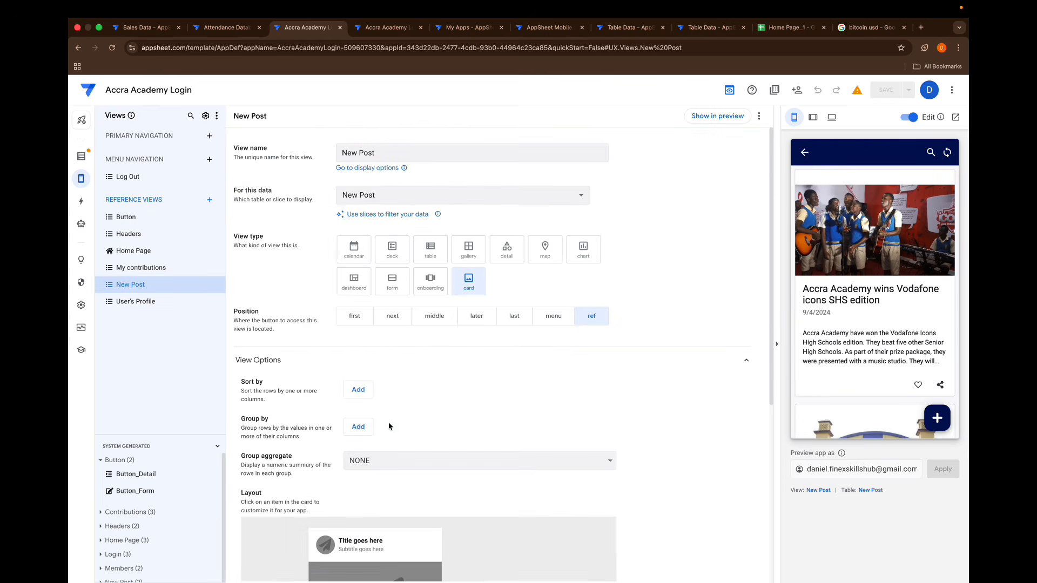
click(870, 491)
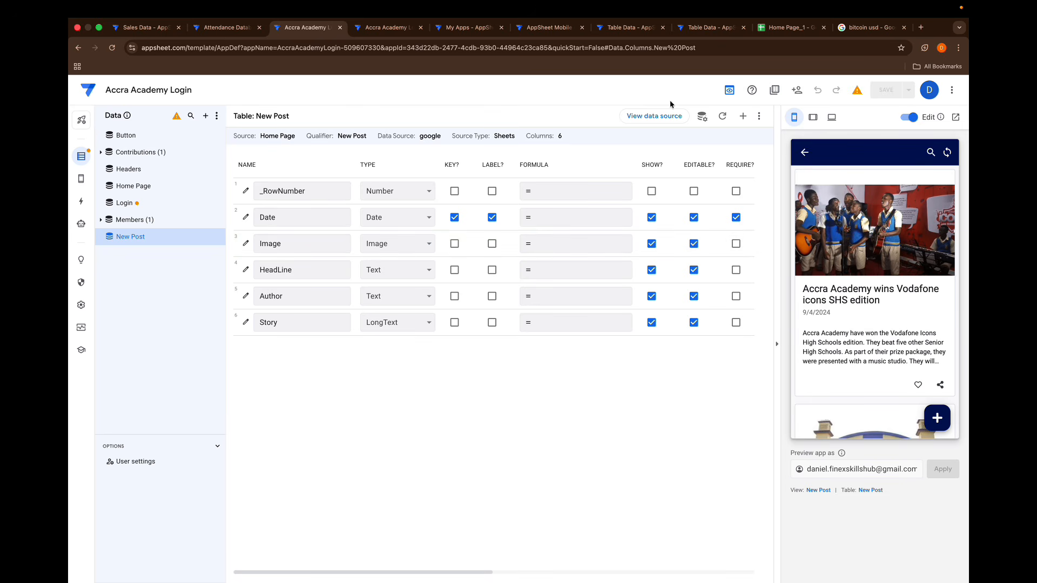
- Open the New Post table's source spreadsheet and add a sheet named Liked Post after the New Post sheet
click(652, 116)
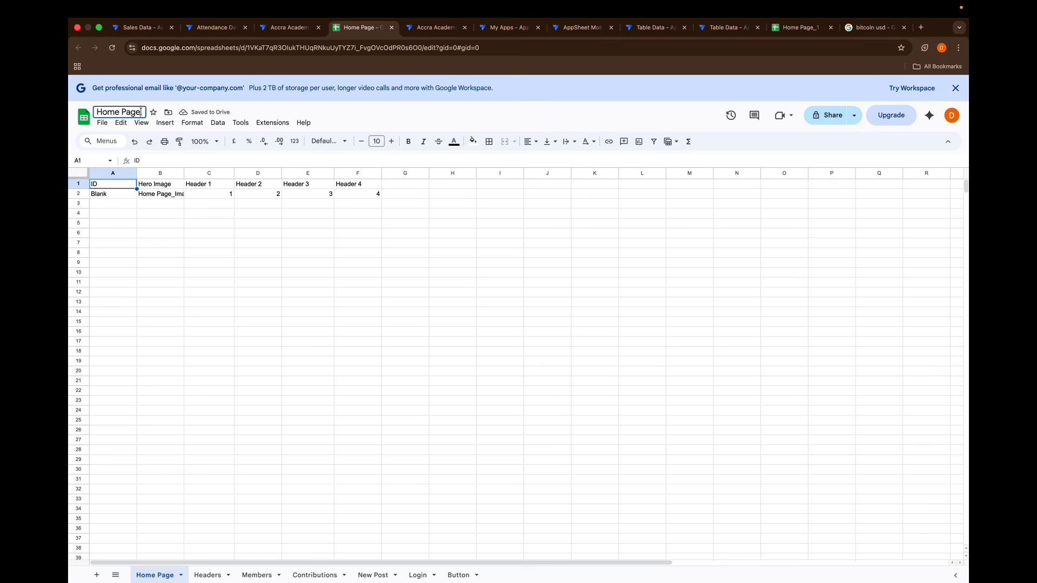
click(151, 208)
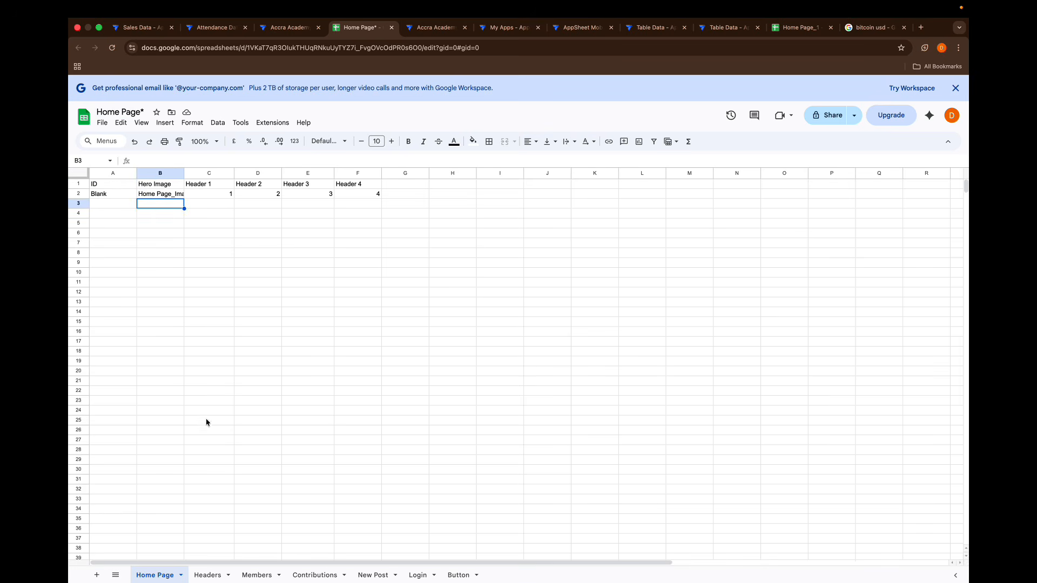
click(372, 575)
click(94, 575)
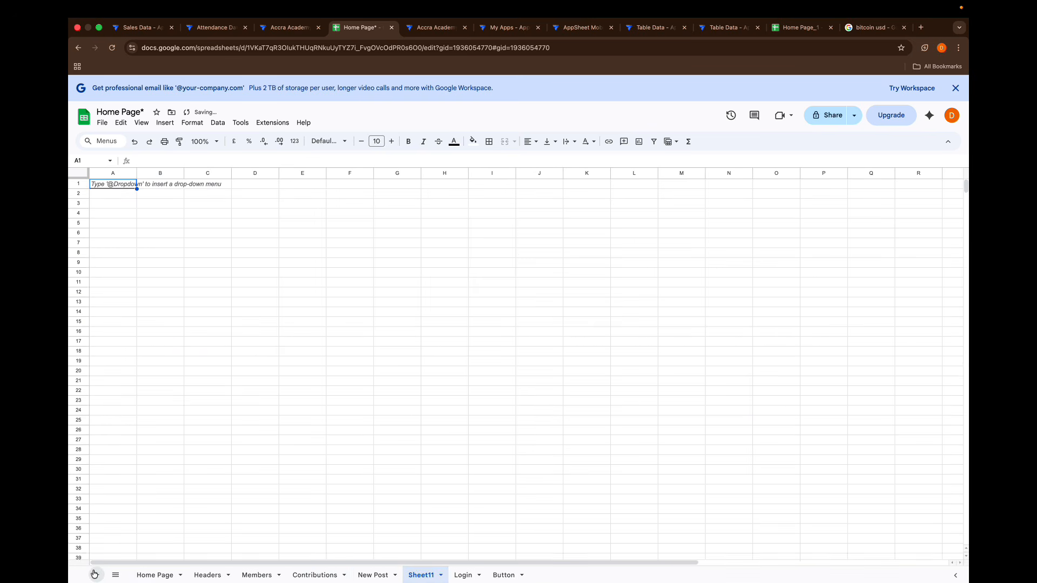
double_click(426, 576)
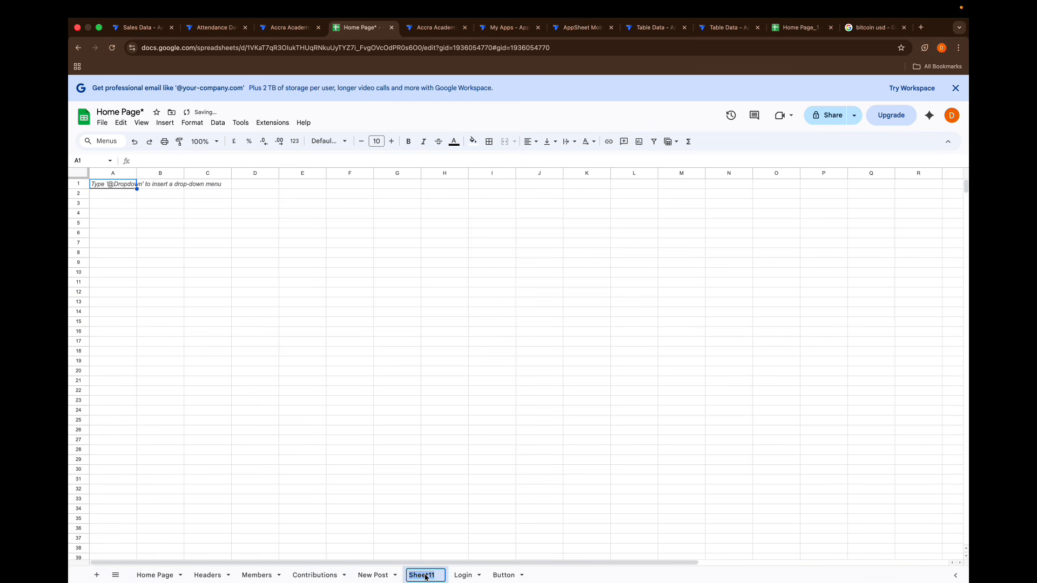
text(Liked Post)
key(Return)
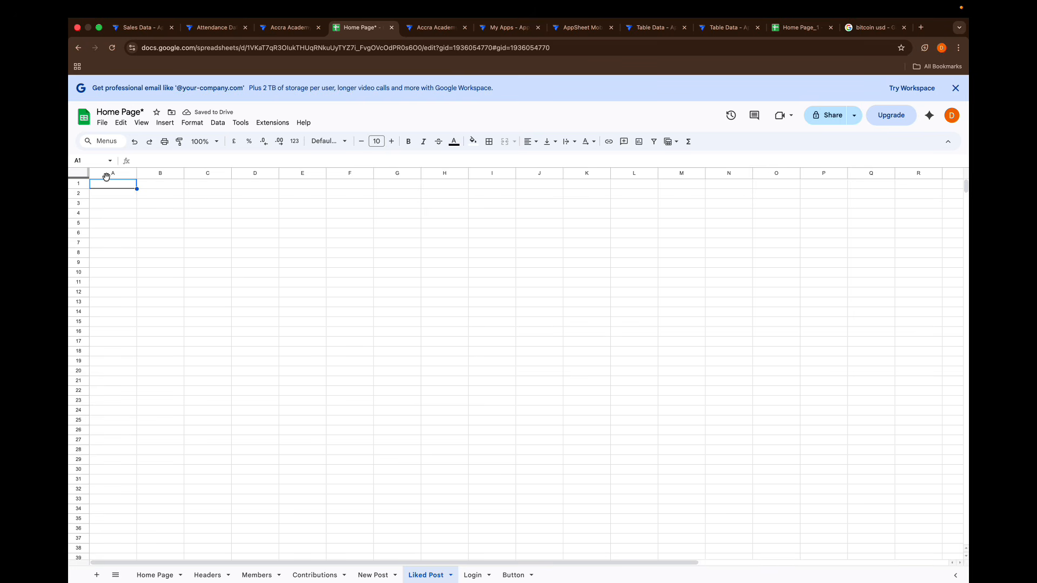
- Enter the column headers ID in A1 and Status in B1 of the Liked Post sheet
text(ID)
key(Tab)
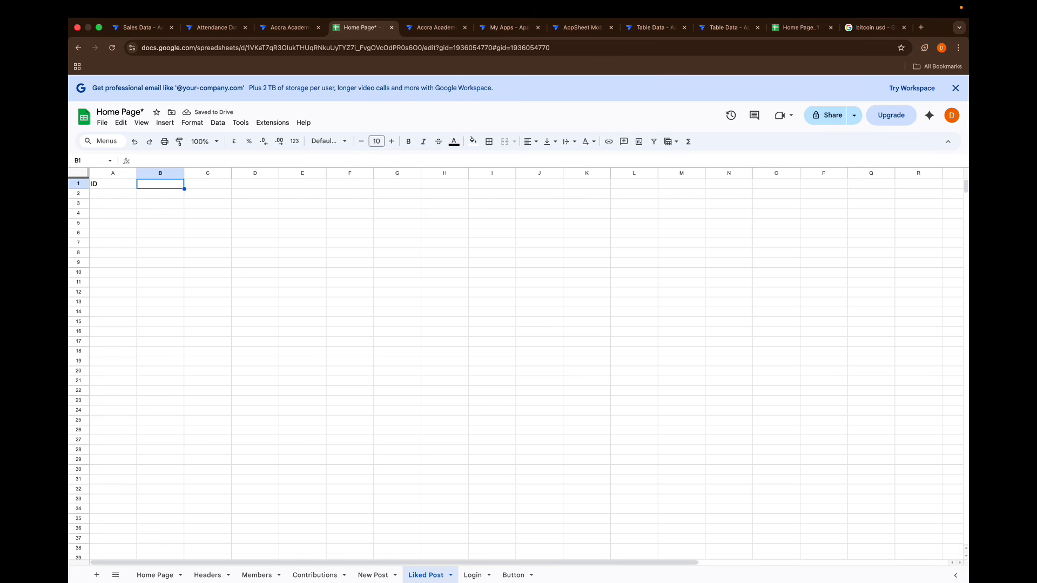
text(Status)
key(Tab)
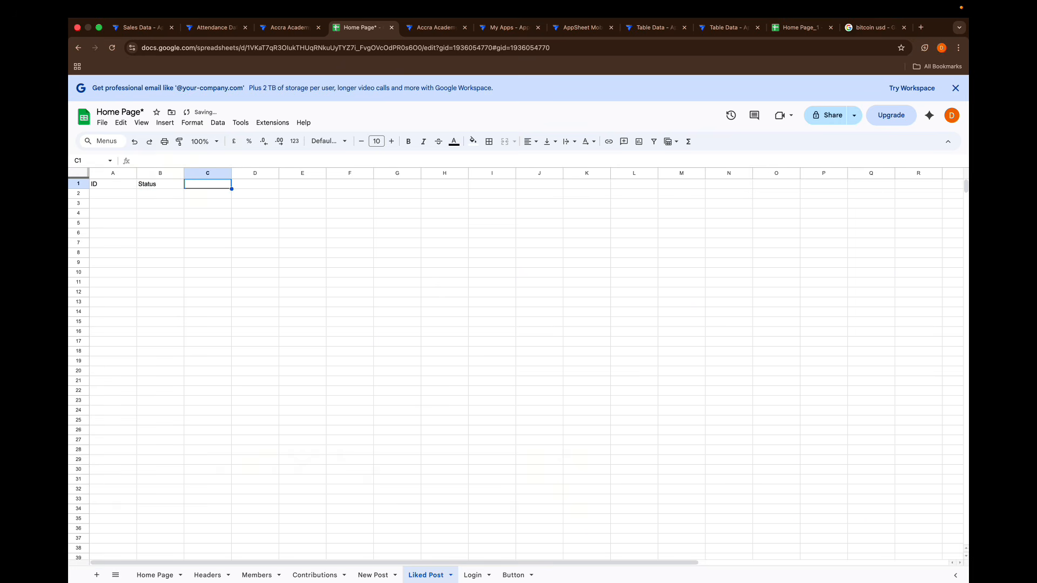
- Insert a column between ID and Status in the Liked Post sheet and give it the header User
click(162, 173)
right_click(162, 174)
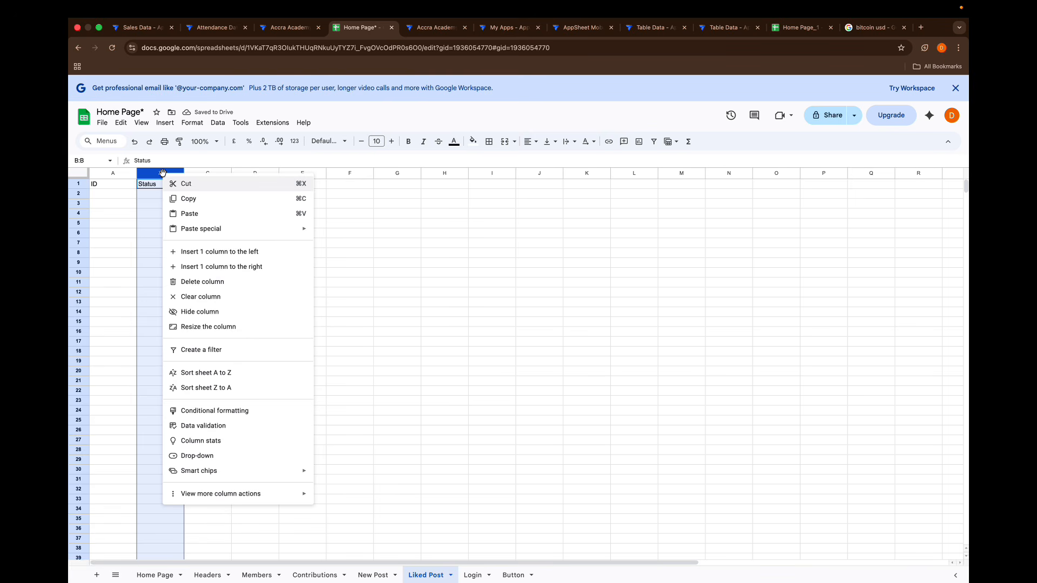
click(206, 251)
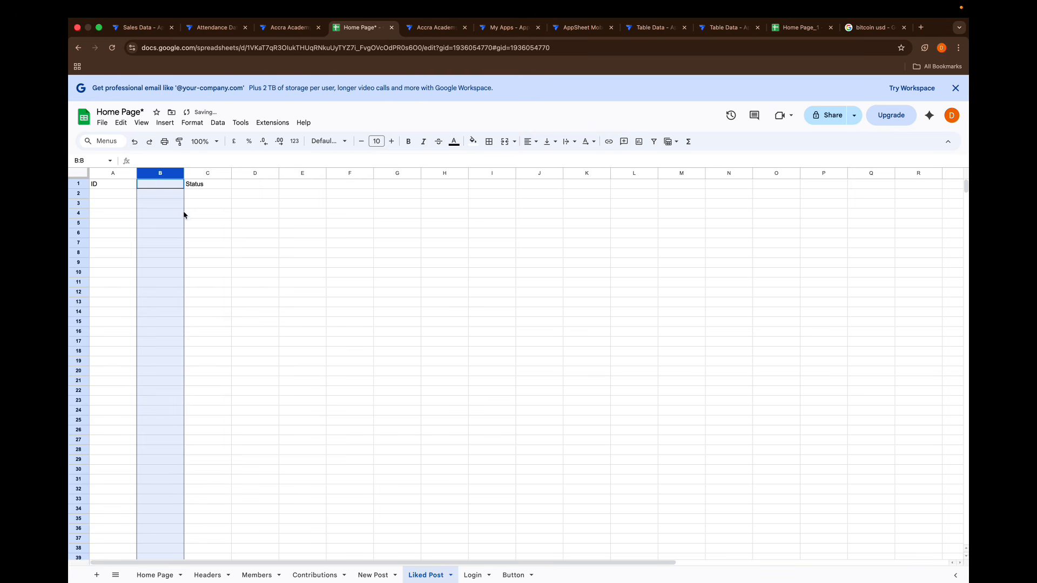
click(155, 184)
text(User)
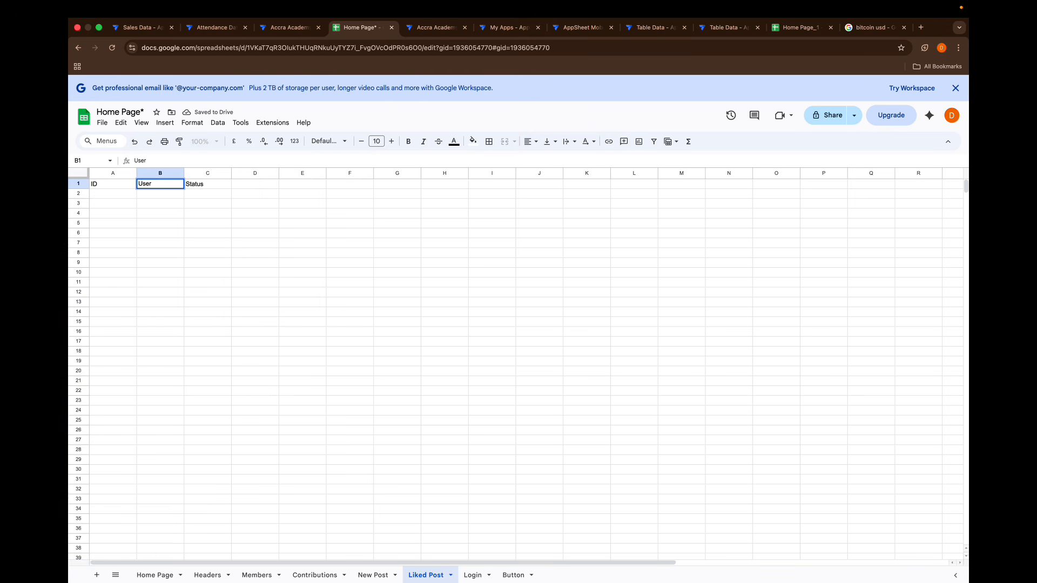
key(Return)
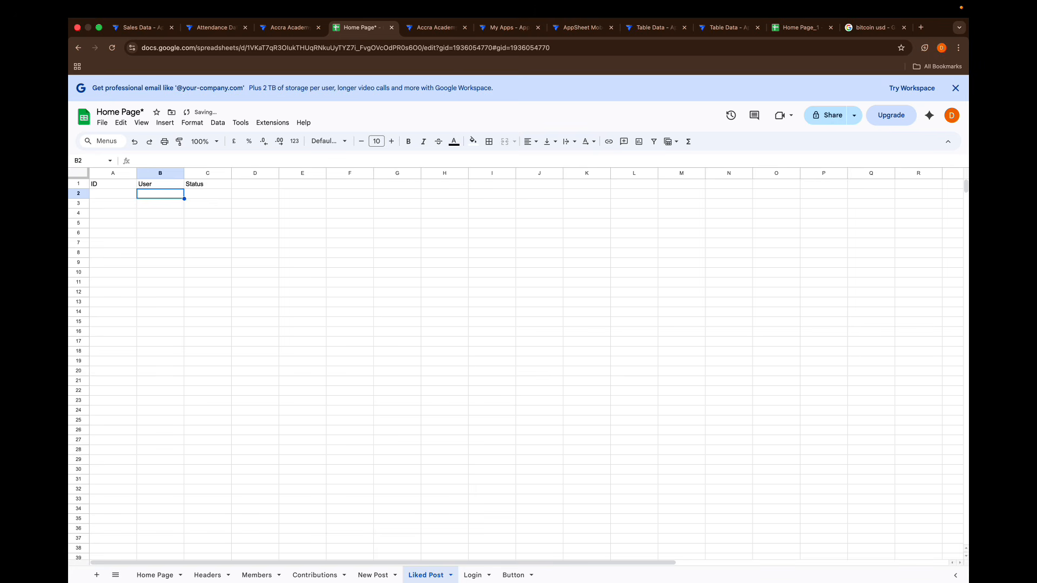
click(160, 181)
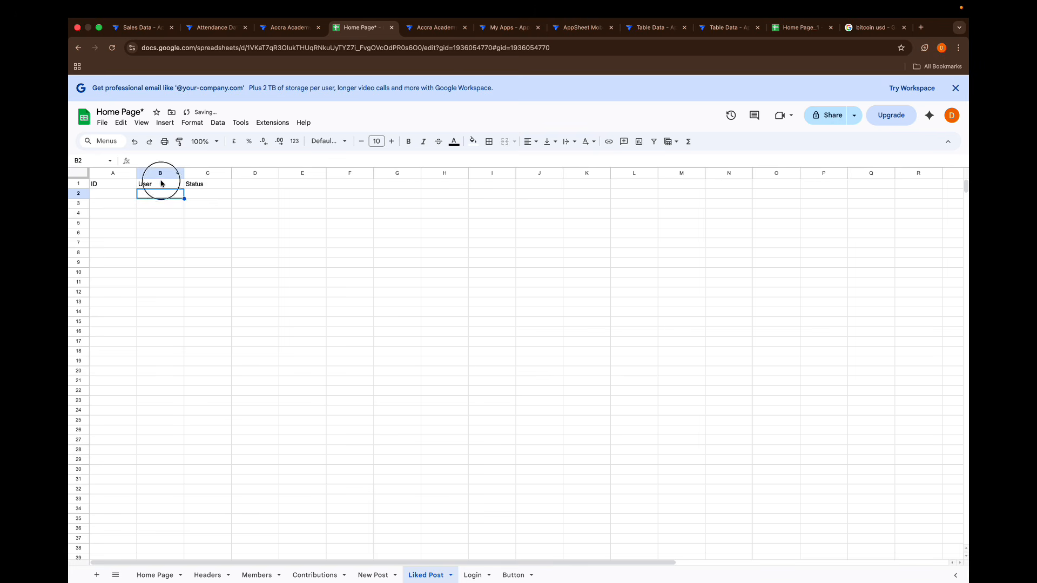
click(194, 187)
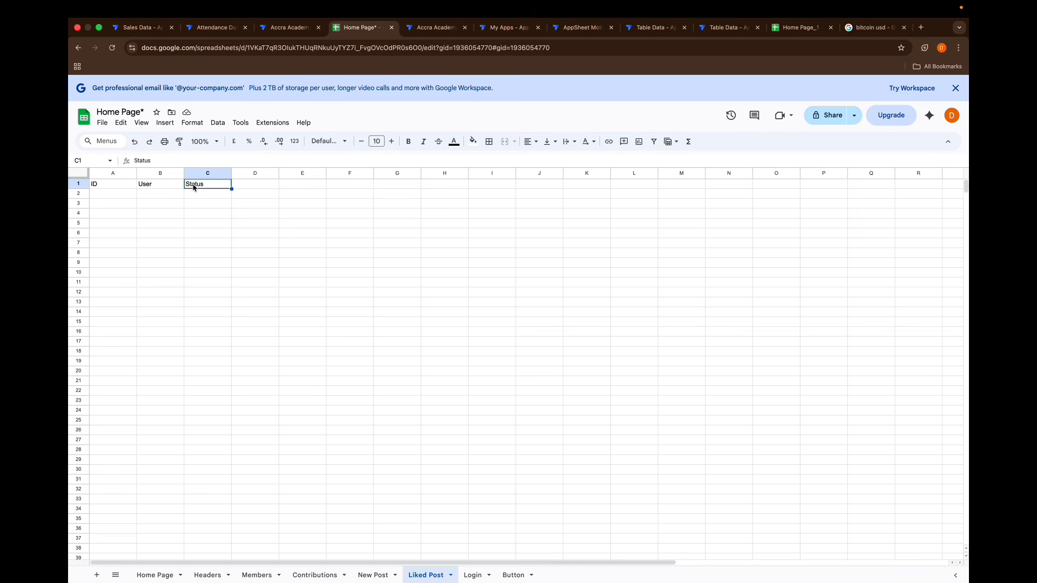
- Switch to the AppSheet editor and add the Liked Post table from the Google Sheets file Home Page*
click(276, 28)
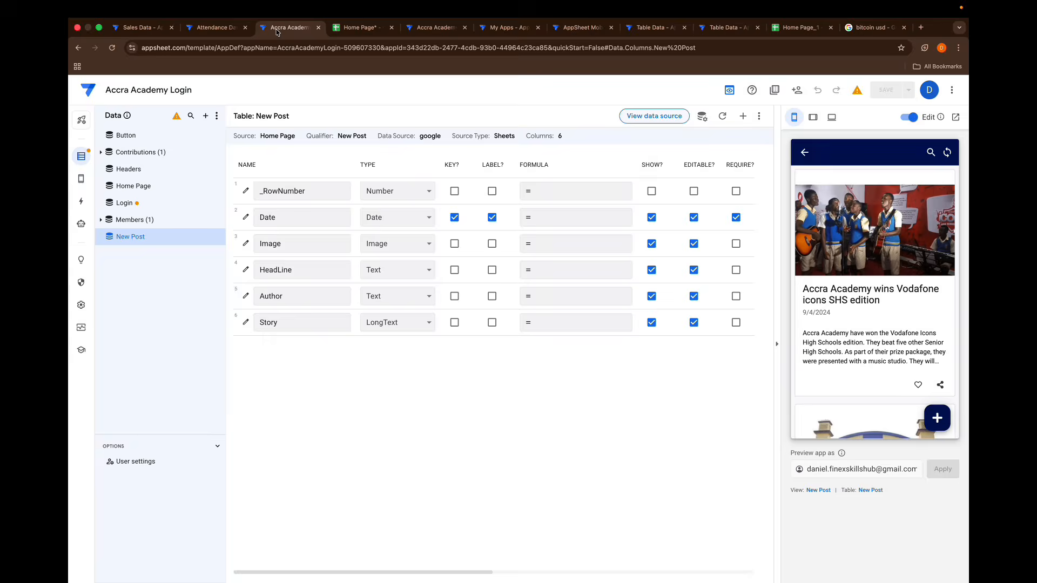
click(206, 116)
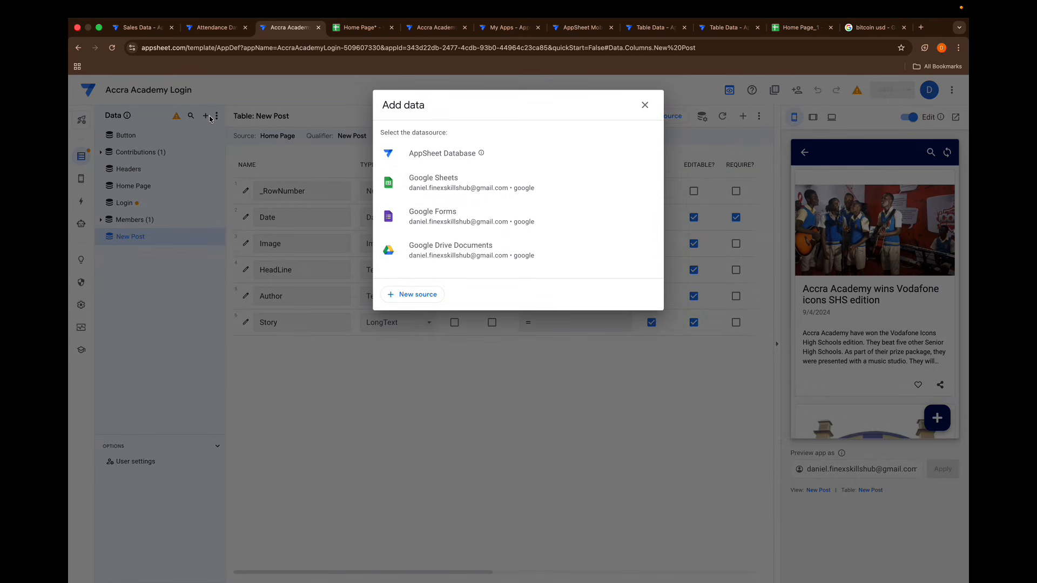
click(431, 175)
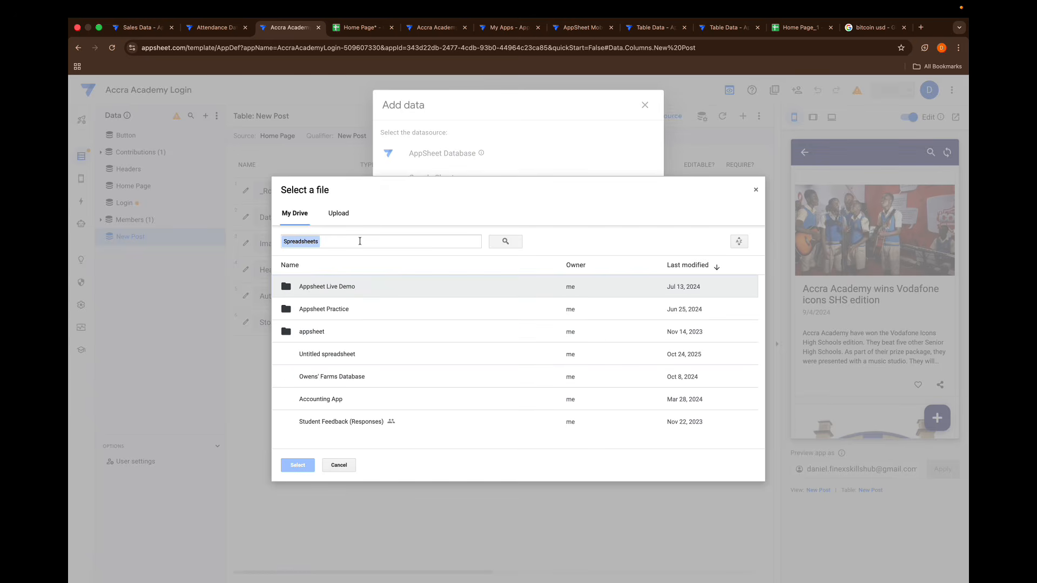
text(home)
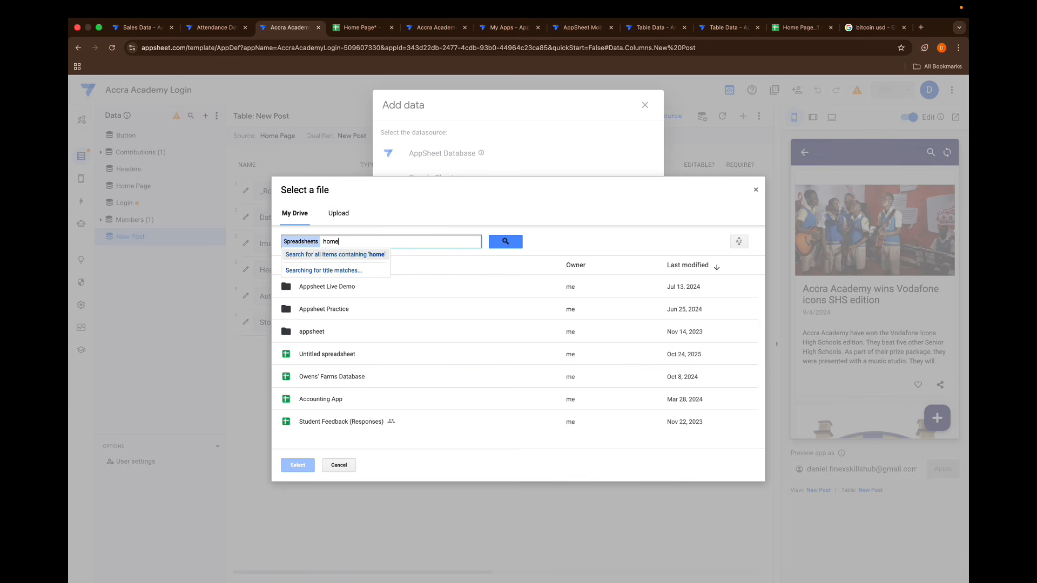
text( pag)
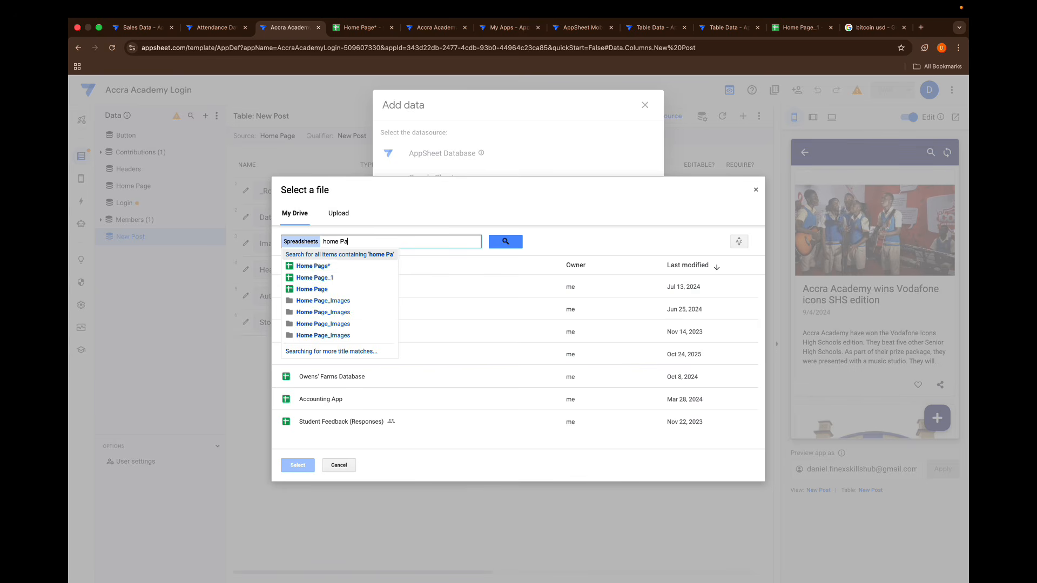
click(339, 271)
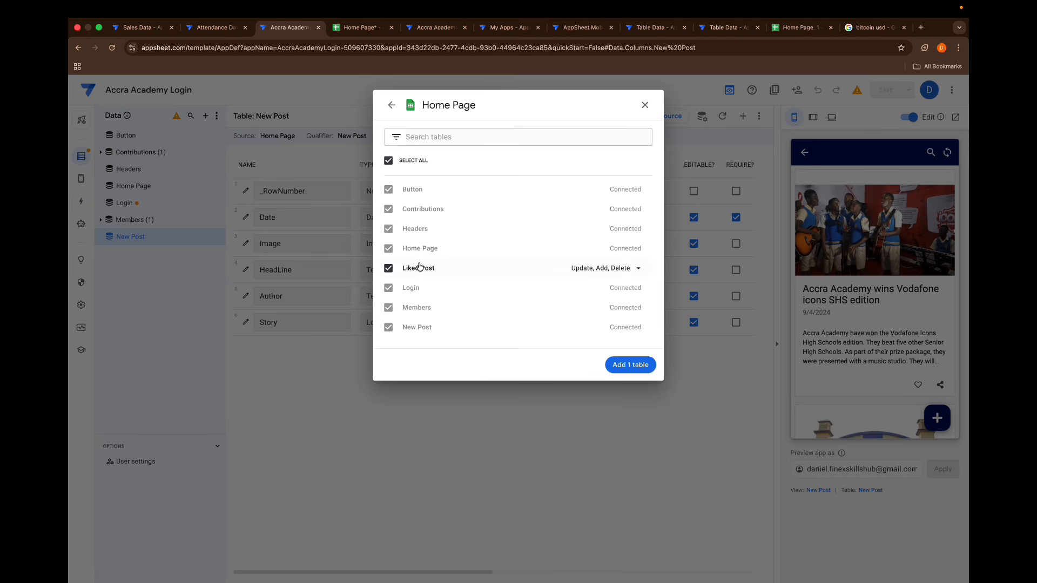
click(625, 366)
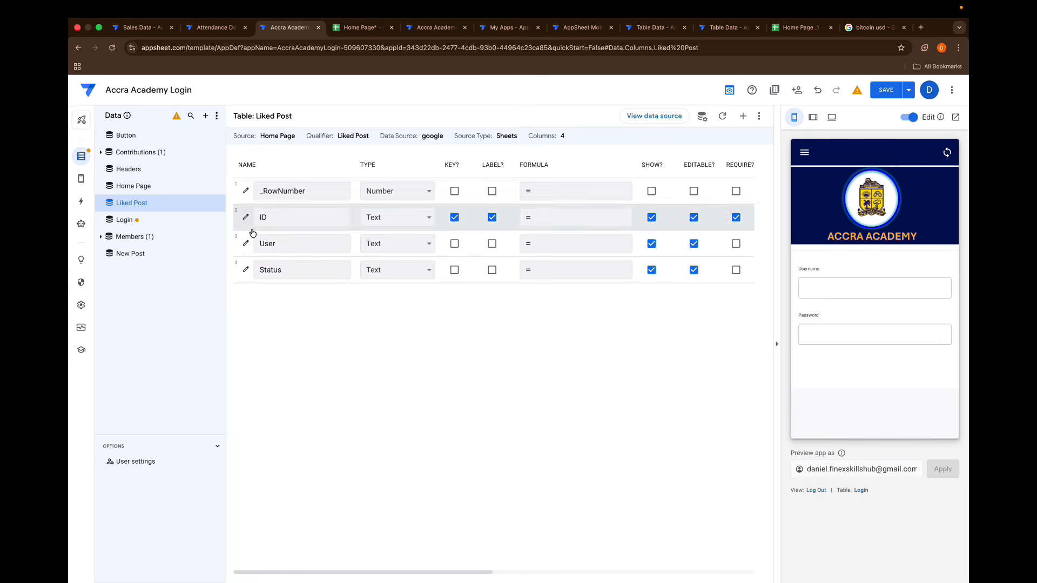
- Create a new action for the New Post table and name it Liked Post
click(83, 203)
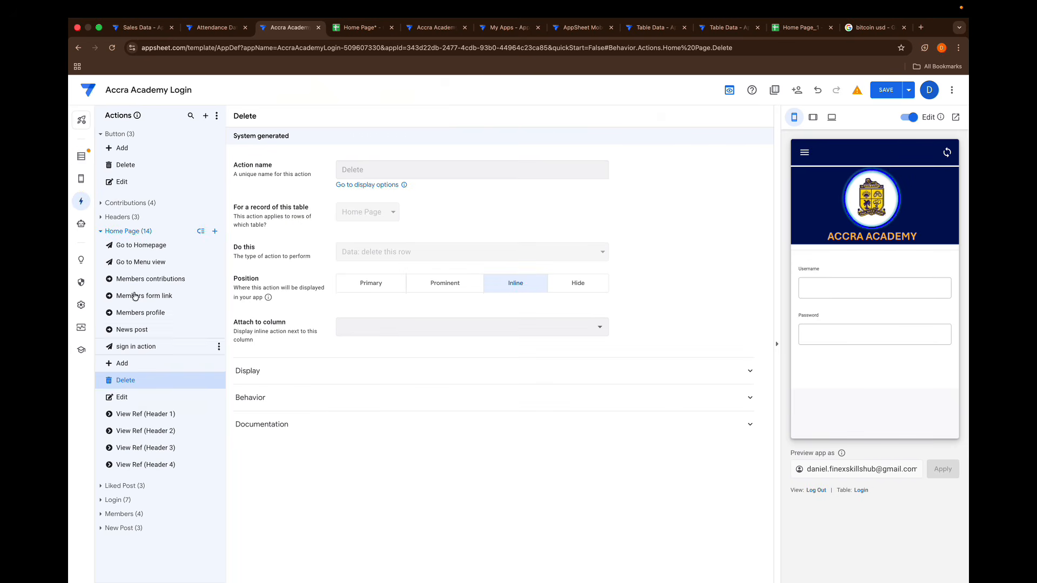
click(101, 232)
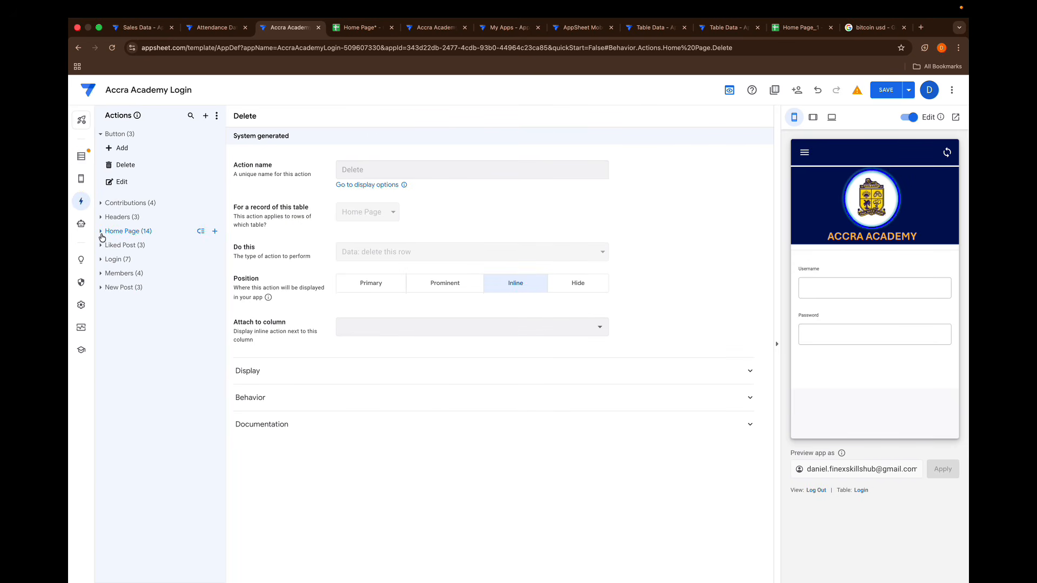
click(101, 289)
click(215, 288)
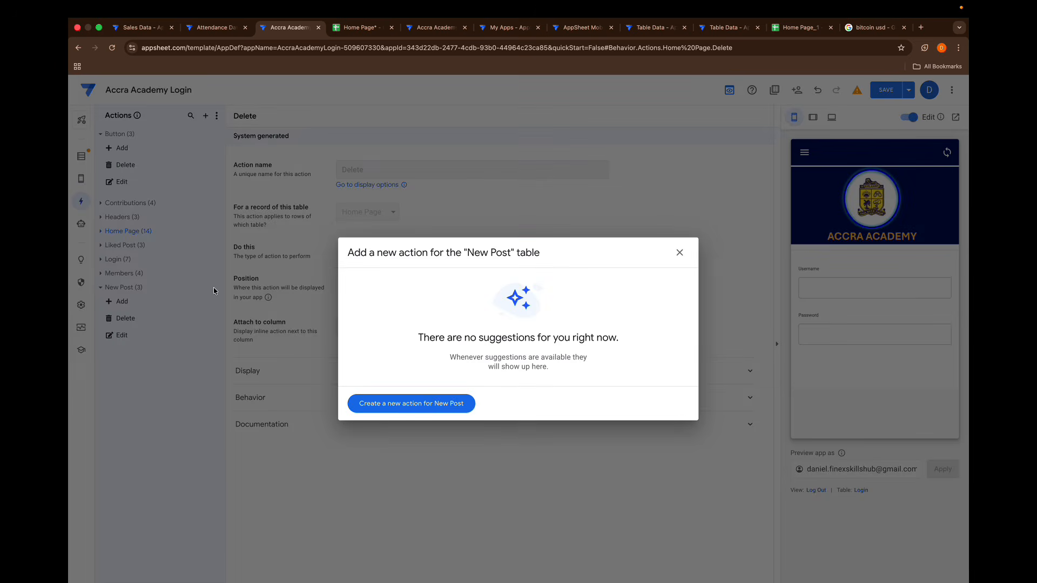
click(405, 412)
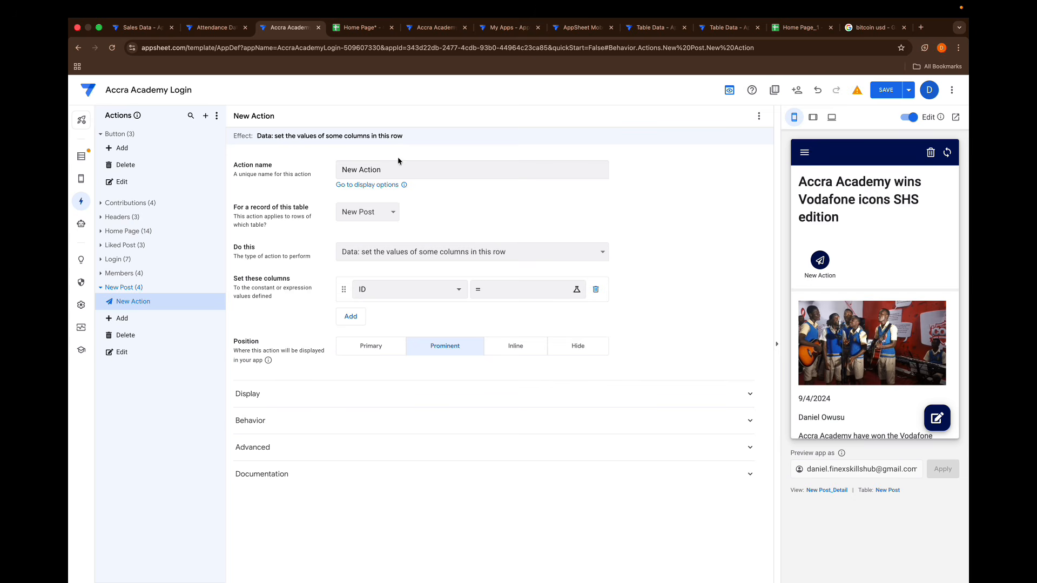
drag(387, 169, 252, 152)
key(BackSpace)
text(Liked )
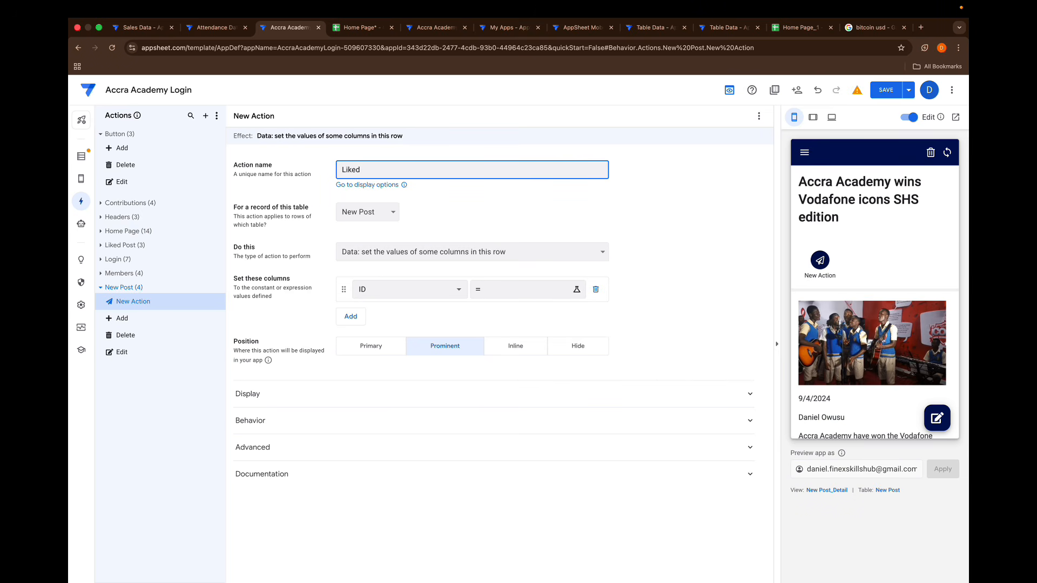
text(Post)
scroll(912, 312, down, 5)
scroll(912, 312, up, 5)
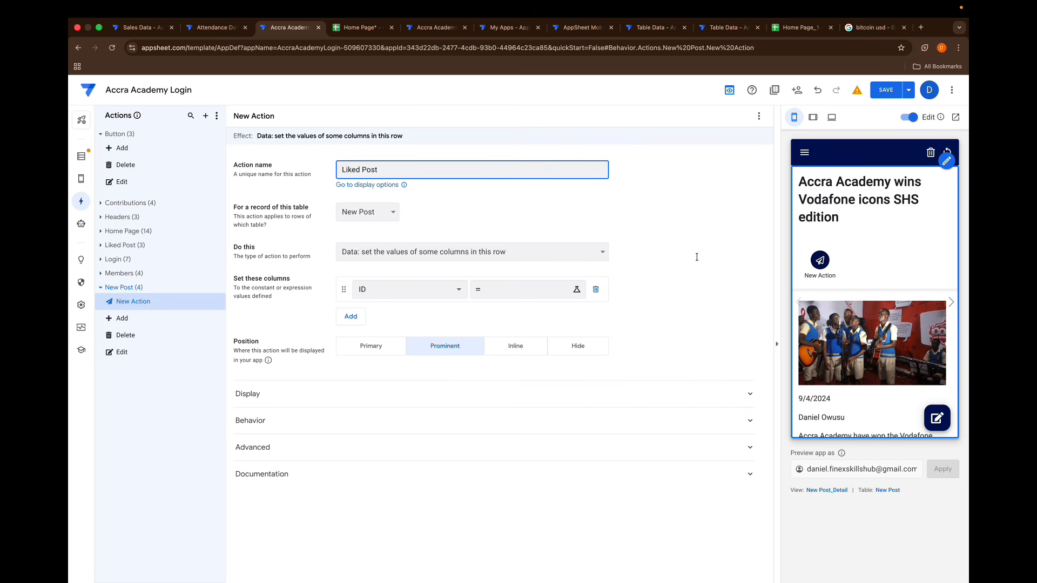
- Make the Liked Post action add a new row to another table using this row's values, with Liked Post as the target table
click(412, 211)
click(424, 254)
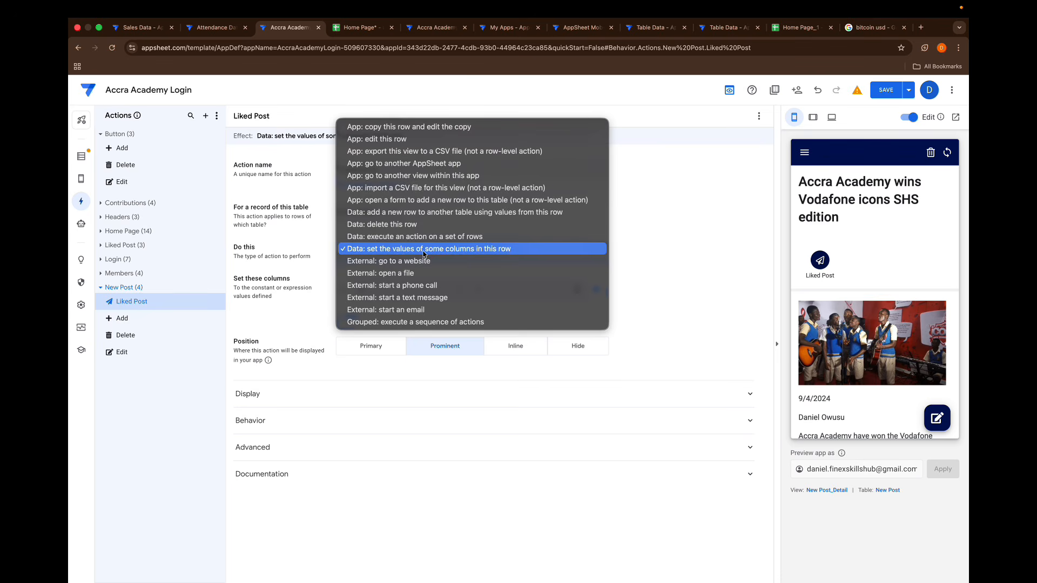
click(395, 217)
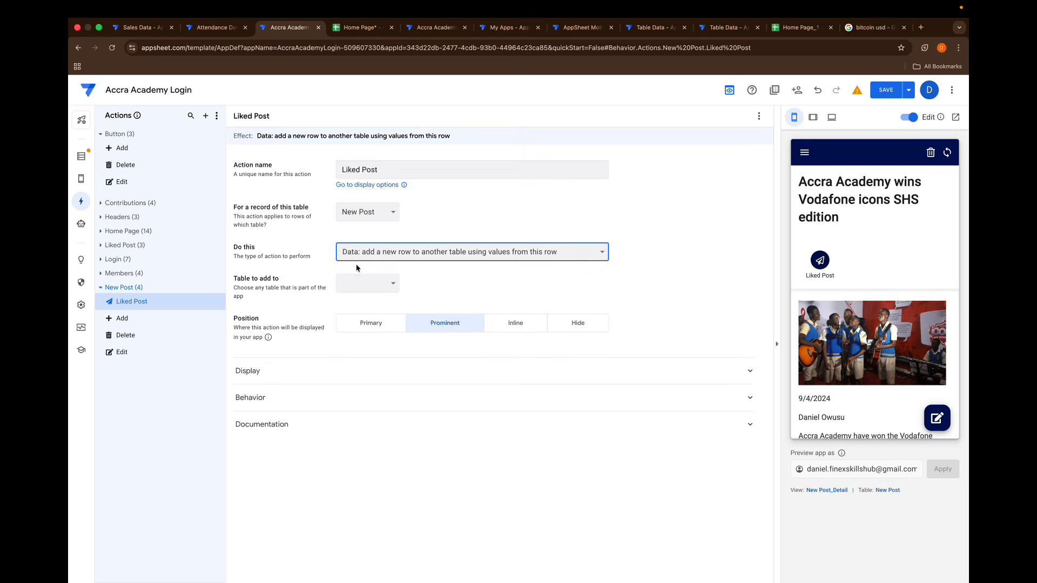
click(361, 280)
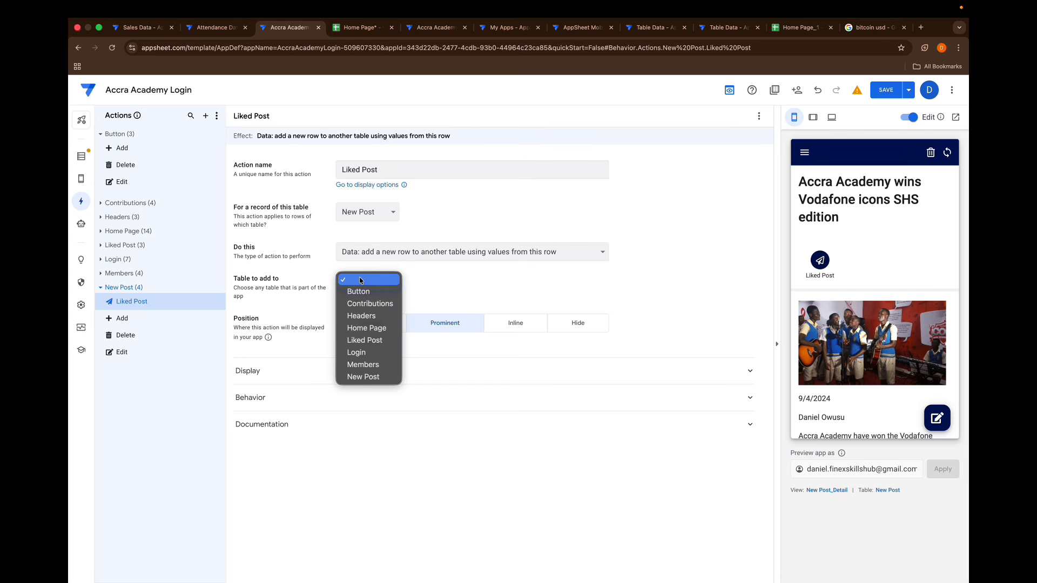
click(365, 341)
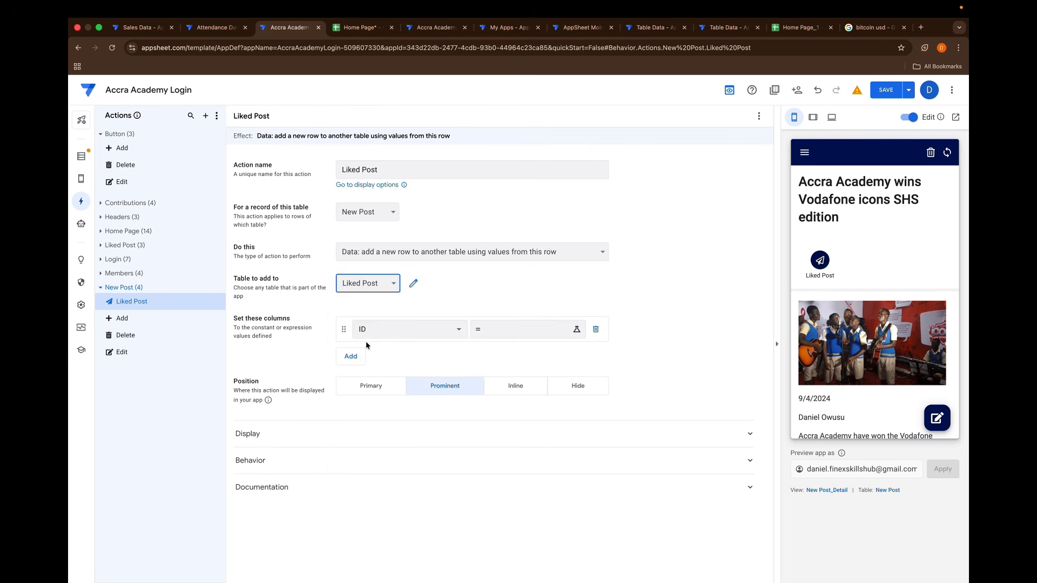
- Set the action's ID column value to the expression [iD]&"-"&USEREMAIL() and save it
click(500, 328)
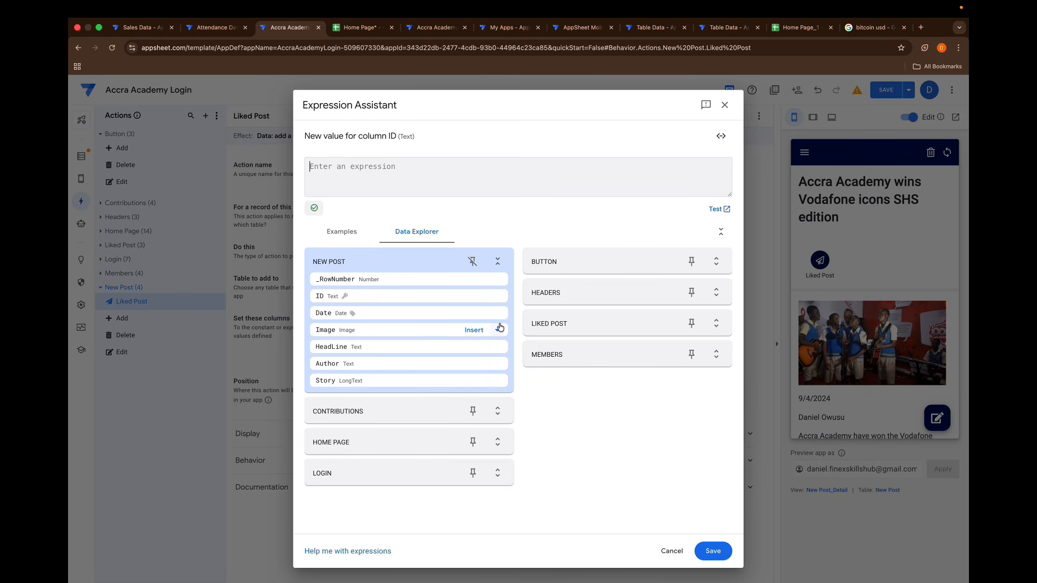
text([)
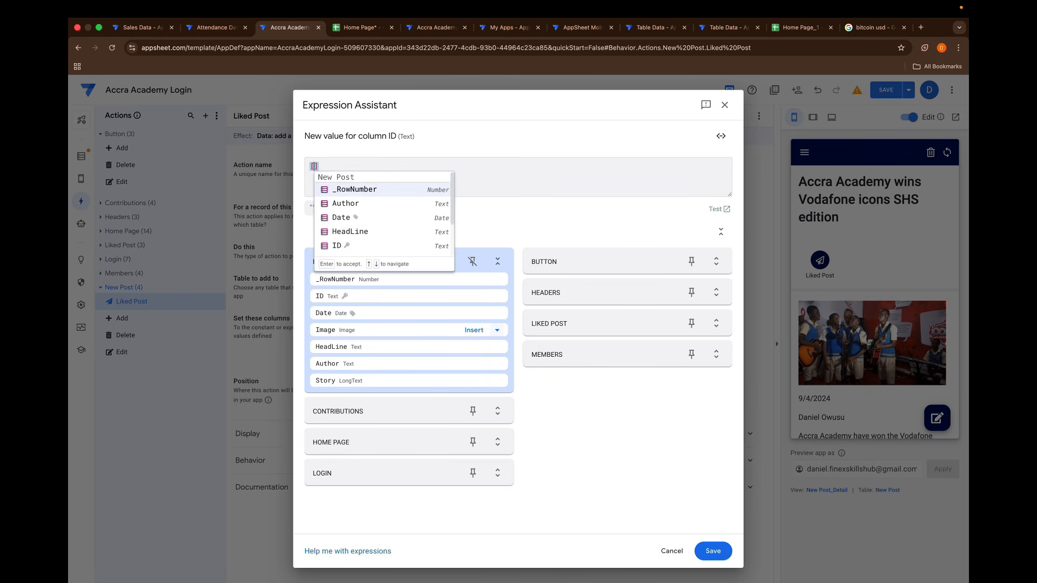
text(id)
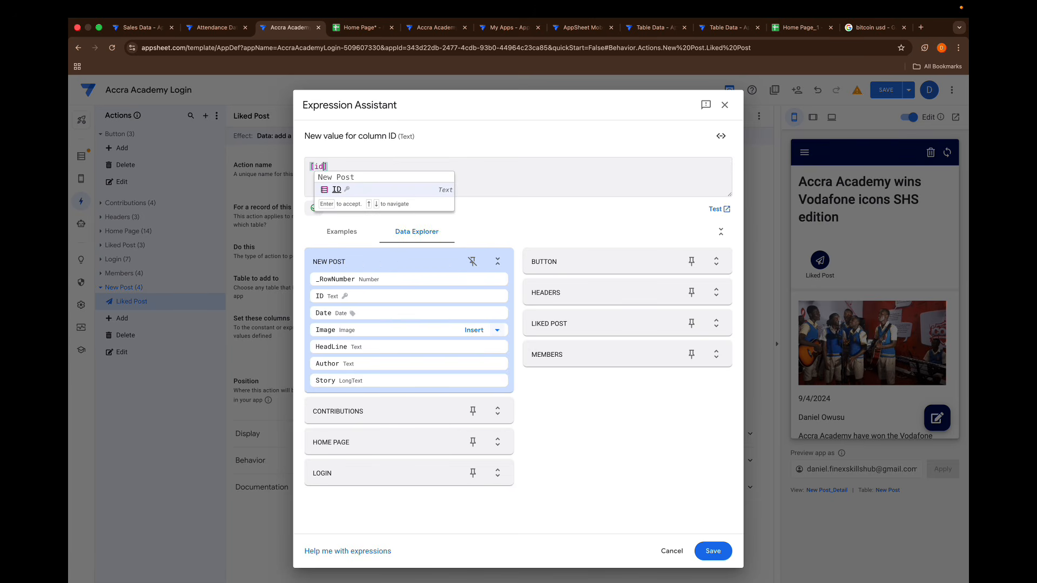
key(BackSpace)
text(D]-)
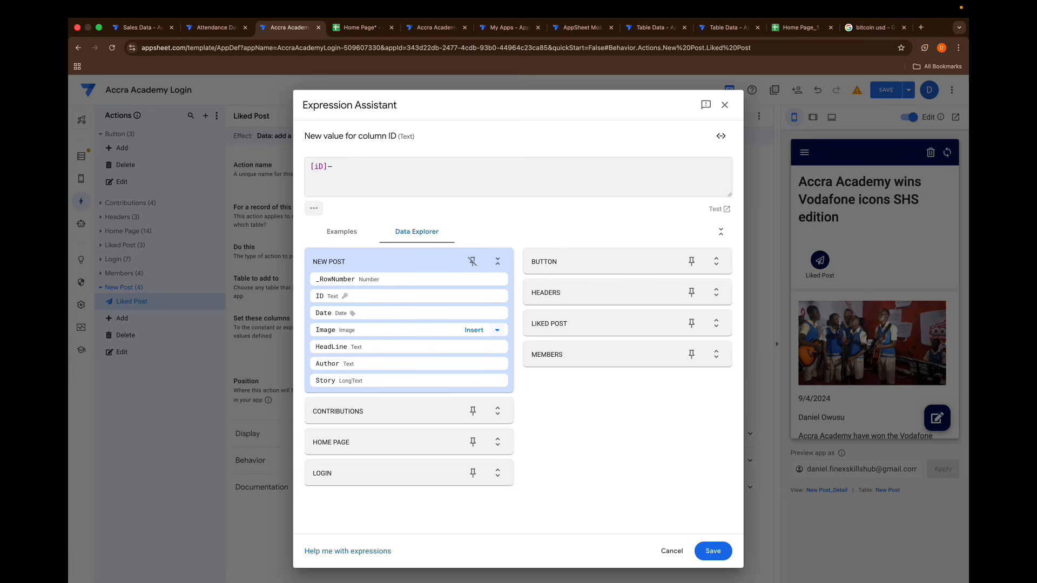
key(BackSpace)
text(&"-&)
key(BackSpace)
text(&)
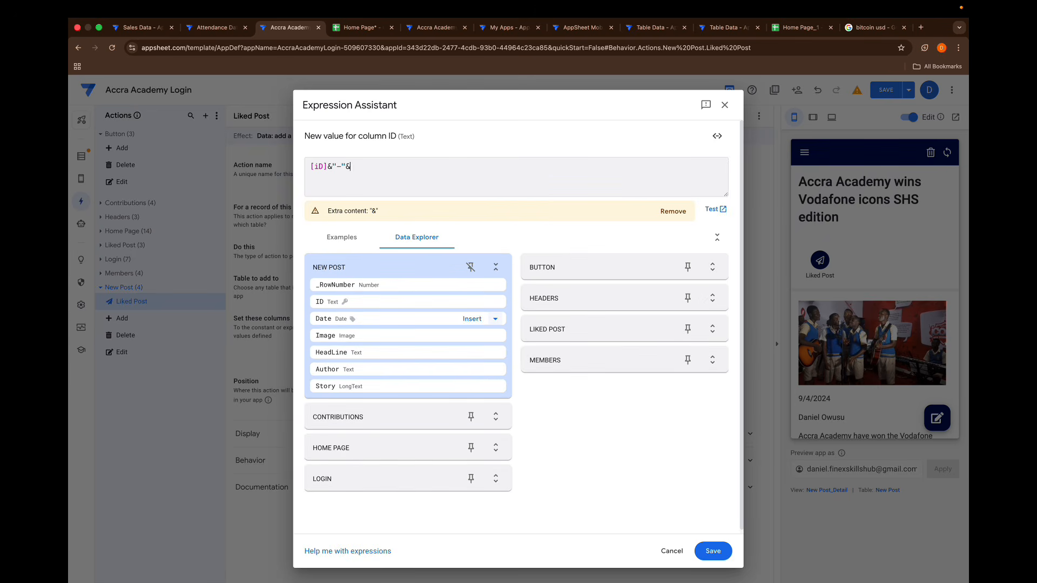
text(user)
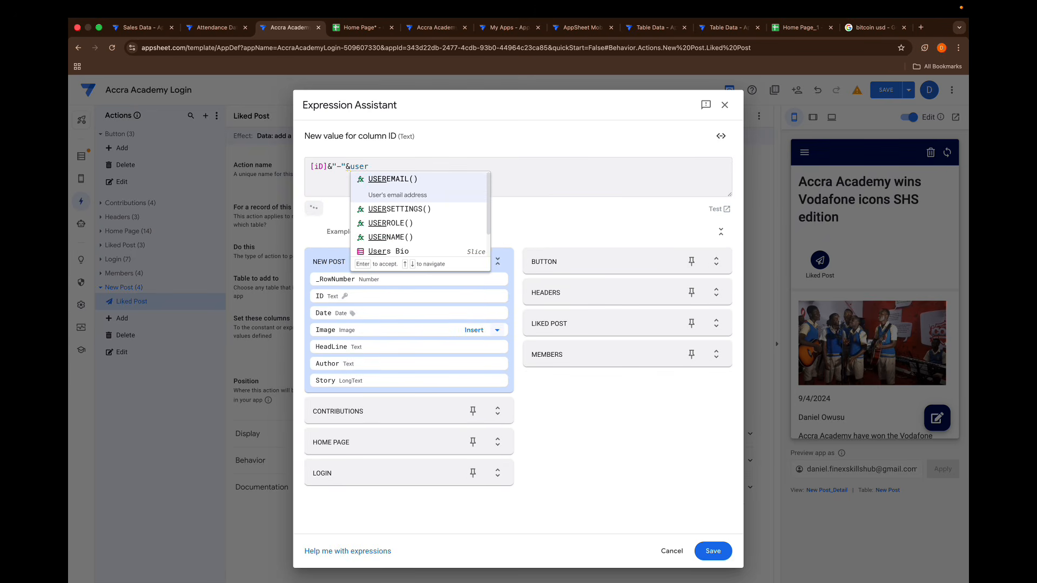
key(Return)
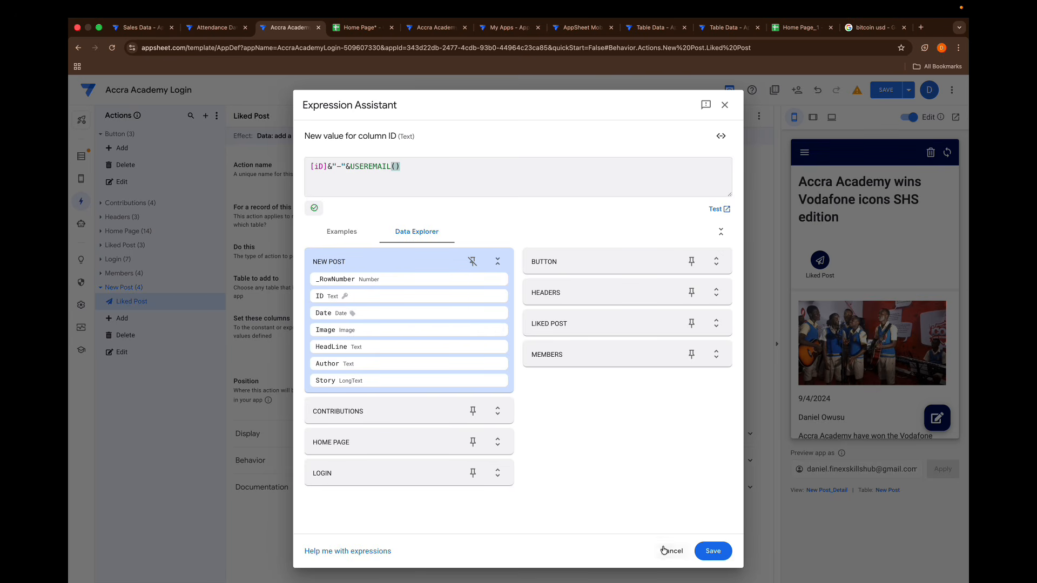
click(712, 553)
- Add the User column to the action's set columns with the expression Useremail()
click(350, 356)
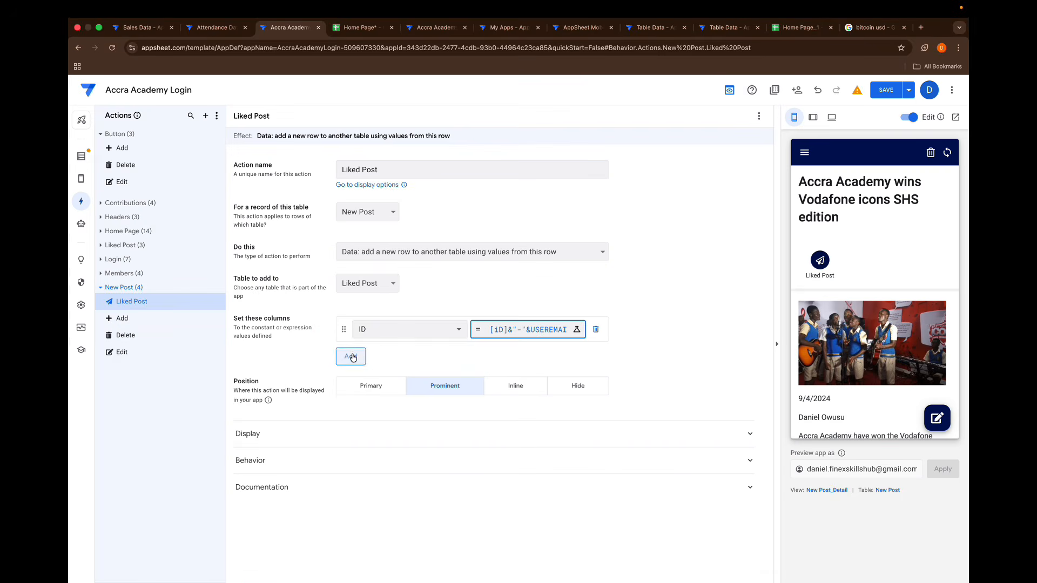
click(376, 358)
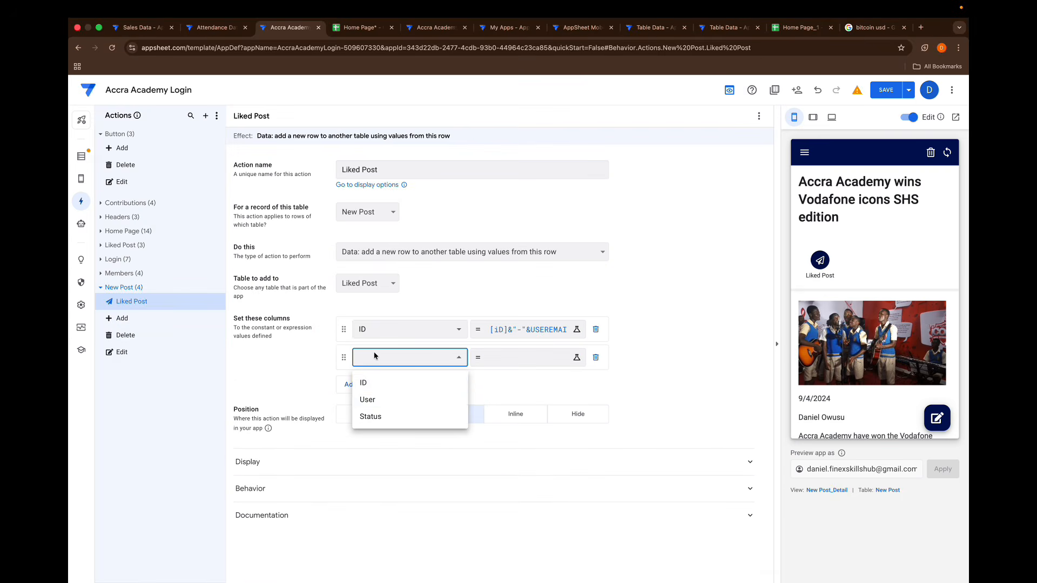
click(381, 401)
click(496, 358)
text(Us)
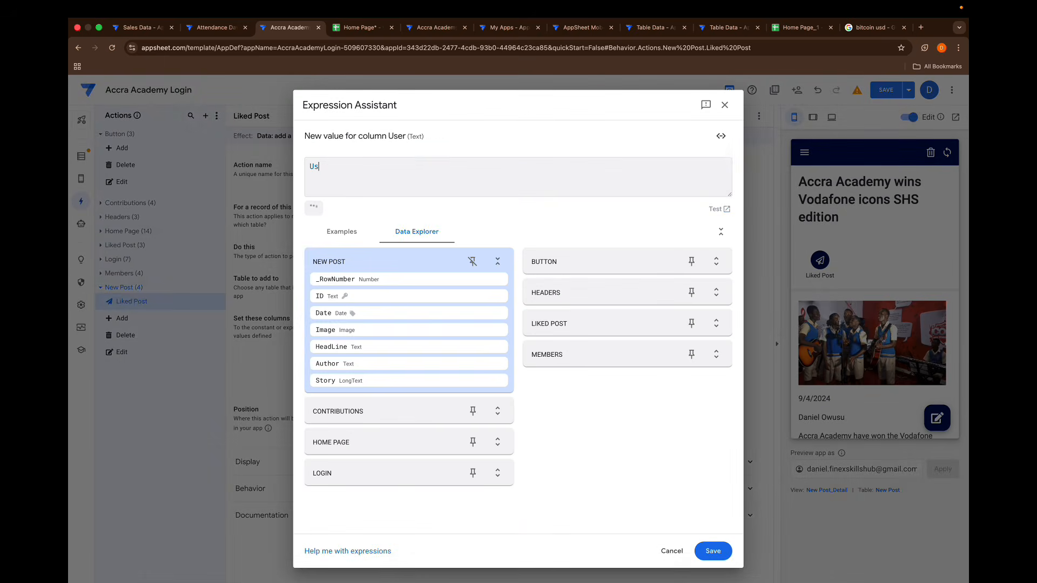
text(eremail())
click(704, 551)
- Add the Status column to the Liked Post action's set columns
click(351, 384)
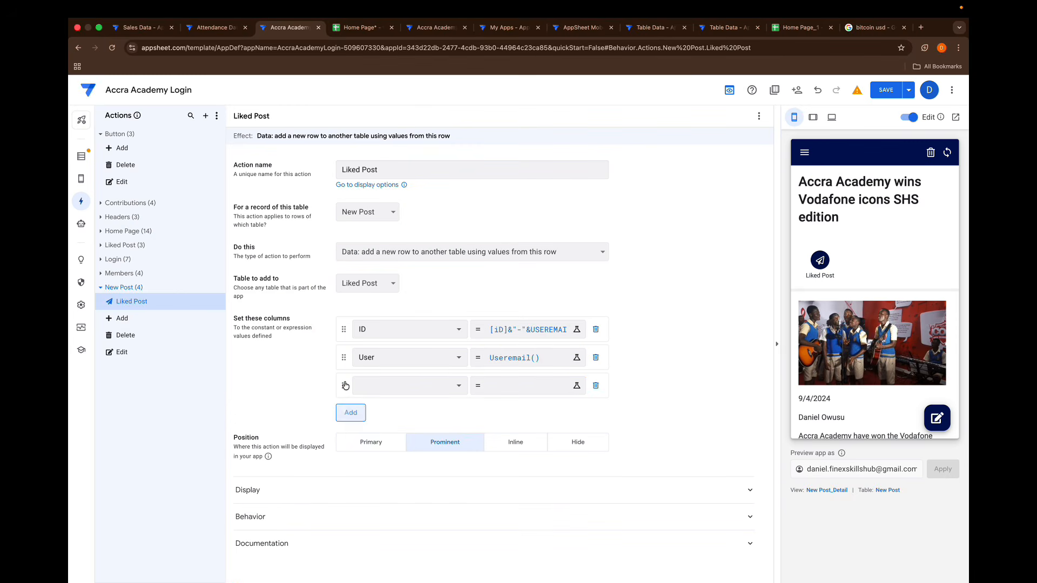
click(373, 387)
click(378, 444)
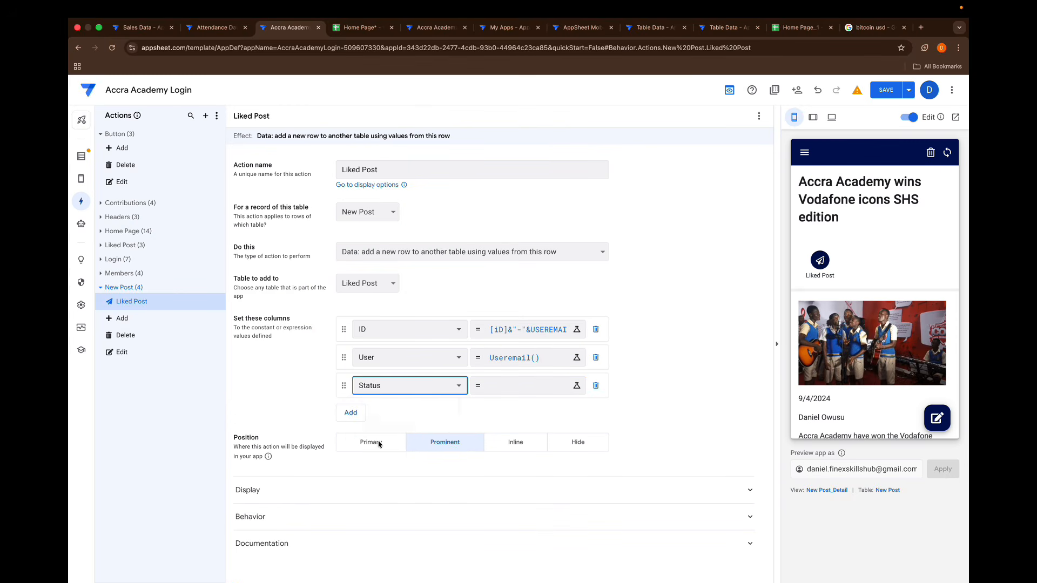
- Begin the Status column's expression with a LOOKUP whose search value is [ID]&"-"&USEREMAIL()
click(513, 386)
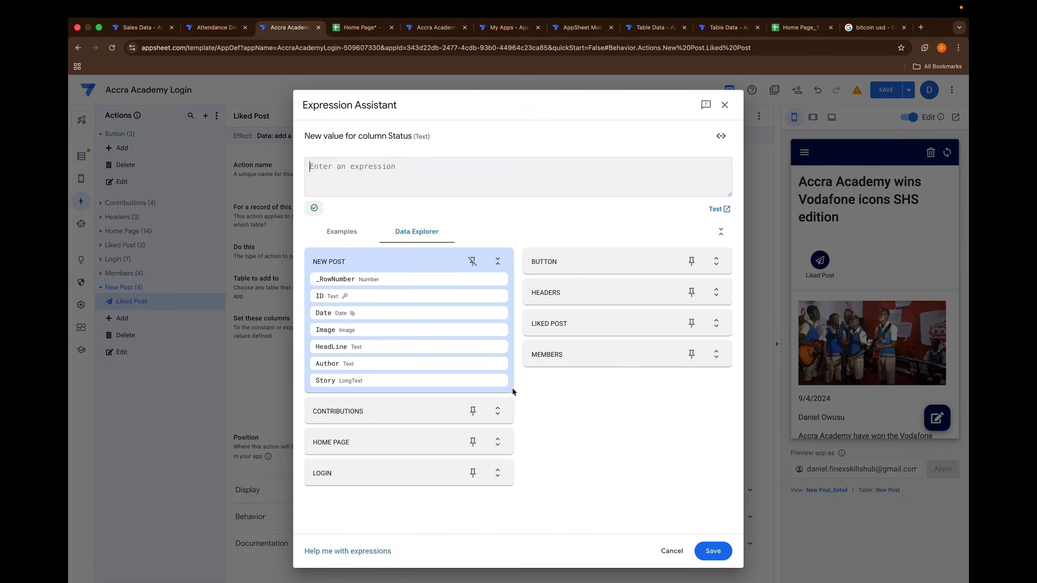
text(lo)
text(oku)
text(p()
text([ie)
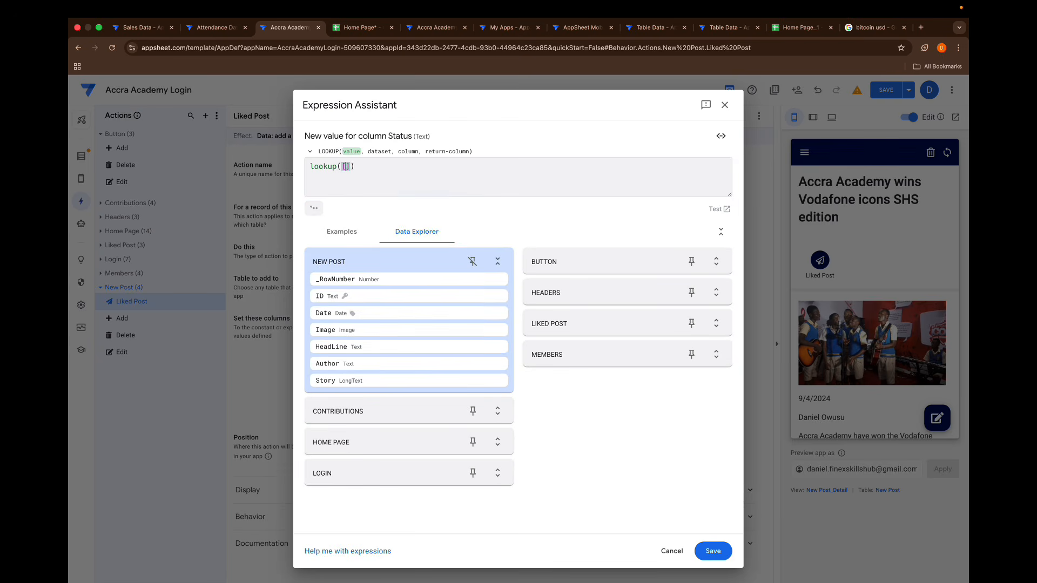
key(BackSpace)
text(d)
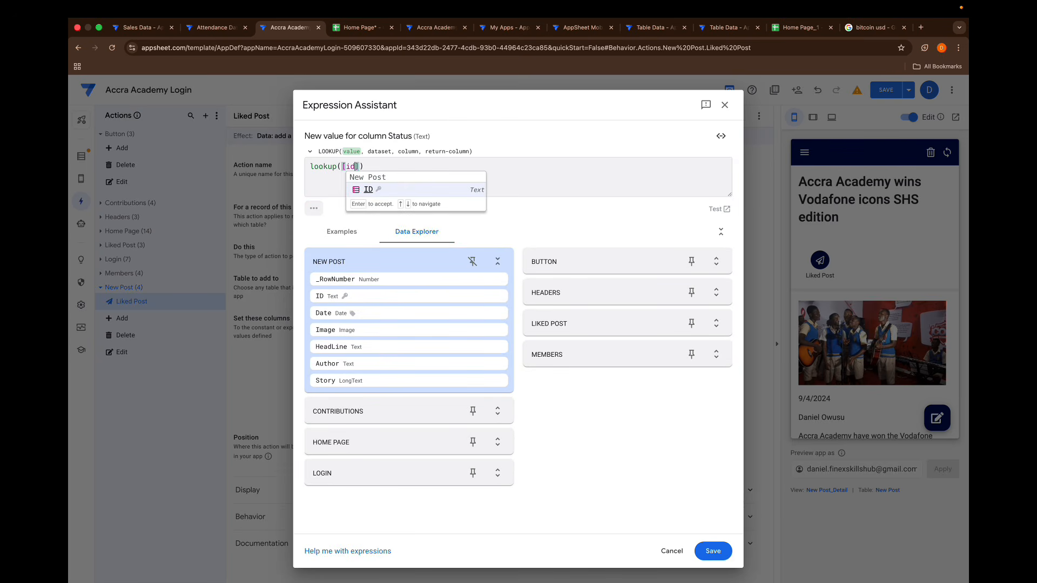
key(Return)
text(&"-)
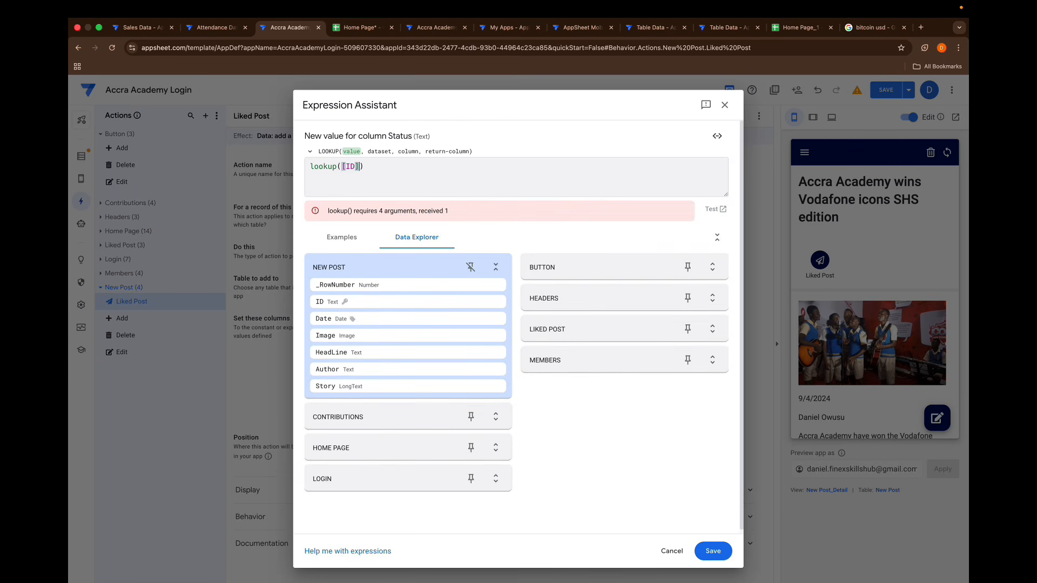
text("&user)
key(Return)
text(,)
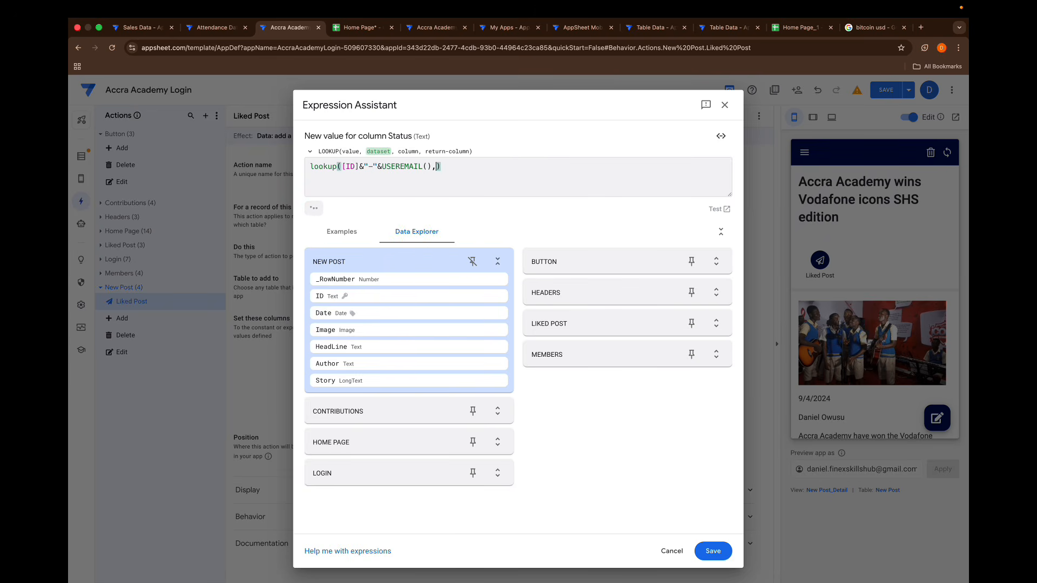
text(")
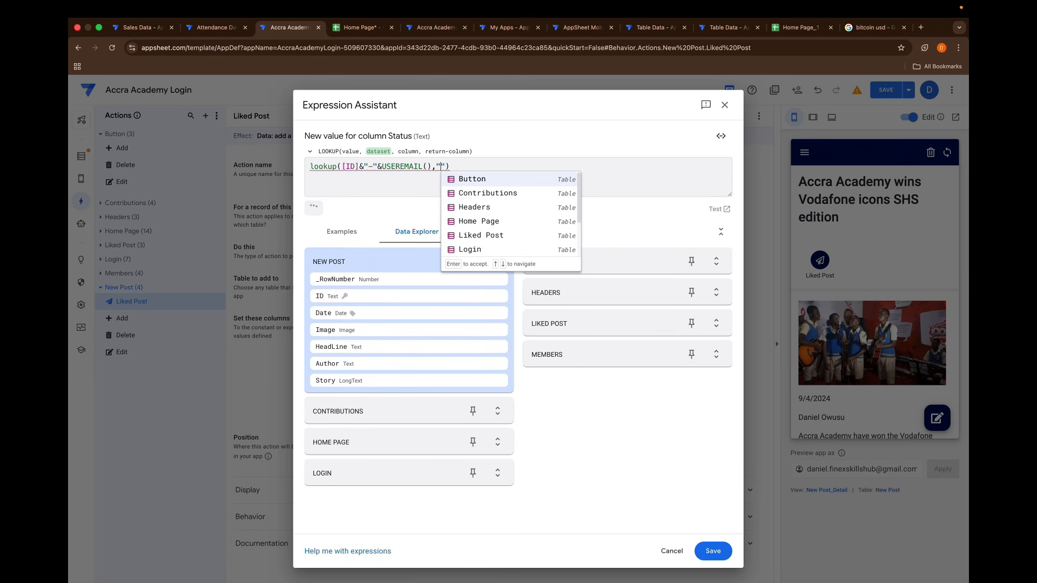
text(L)
- Complete the LOOKUP arguments with "Liked Post" as dataset, "ID" as column and "Status" as return column
key(Return)
text(,)
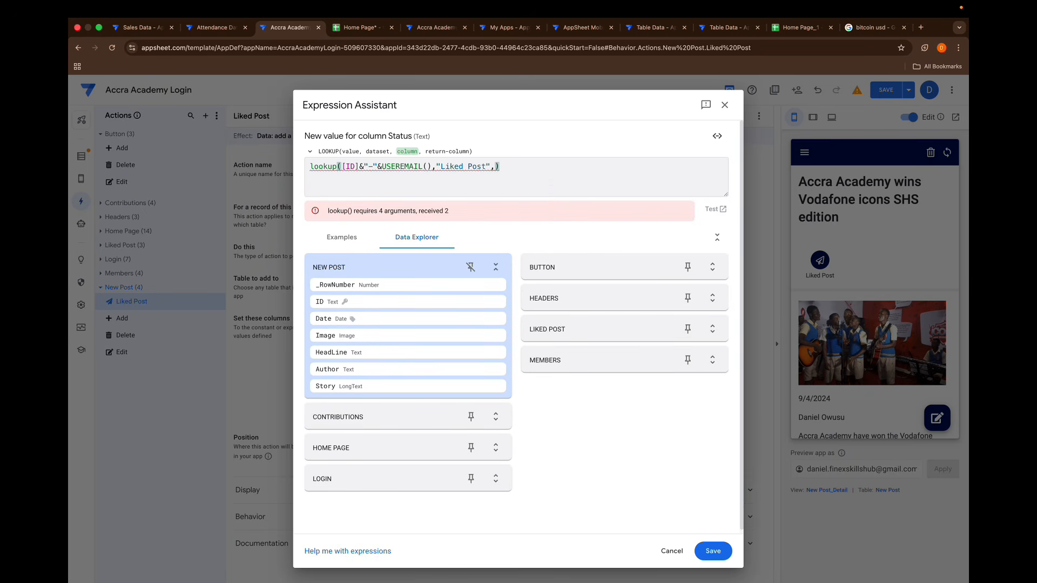
text("Id)
key(BackSpace)
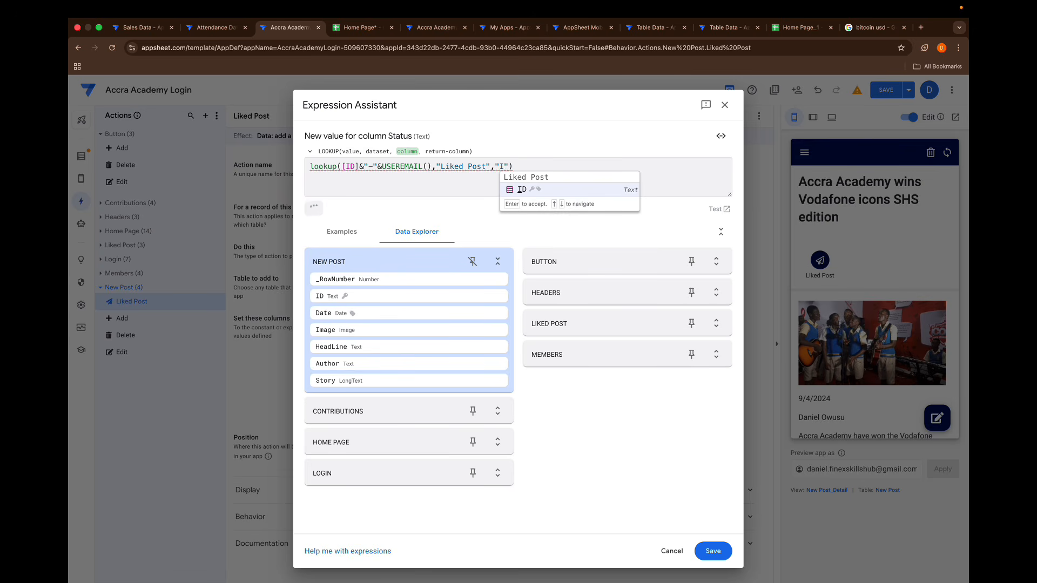
text(D)
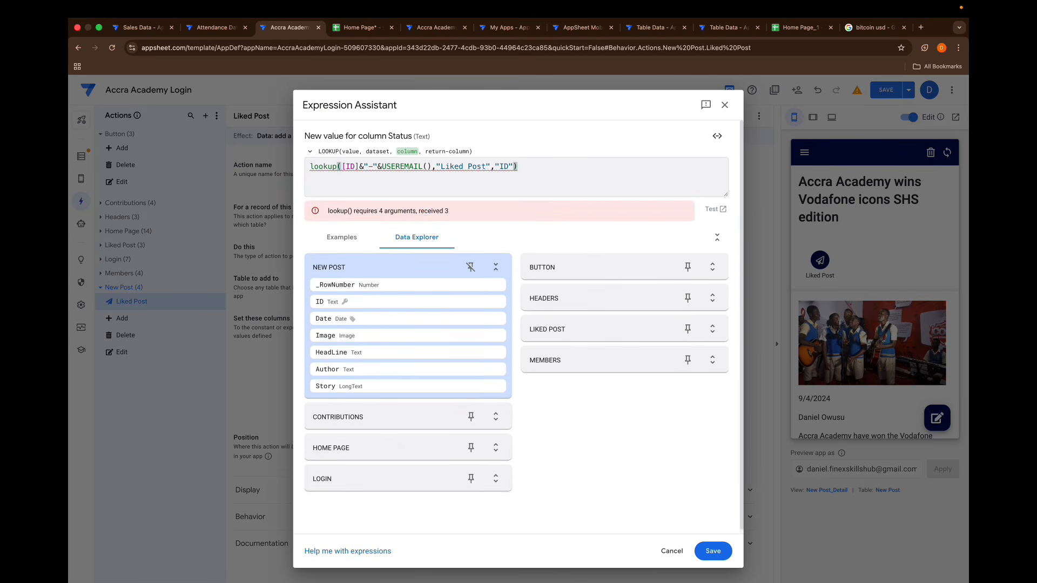
double_click(508, 166)
click(514, 167)
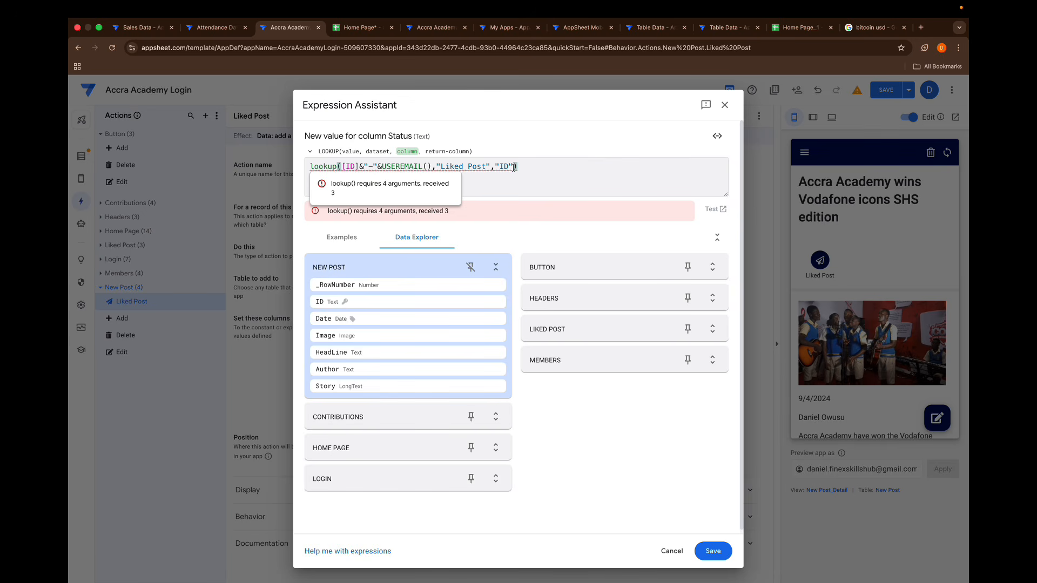
text(,)
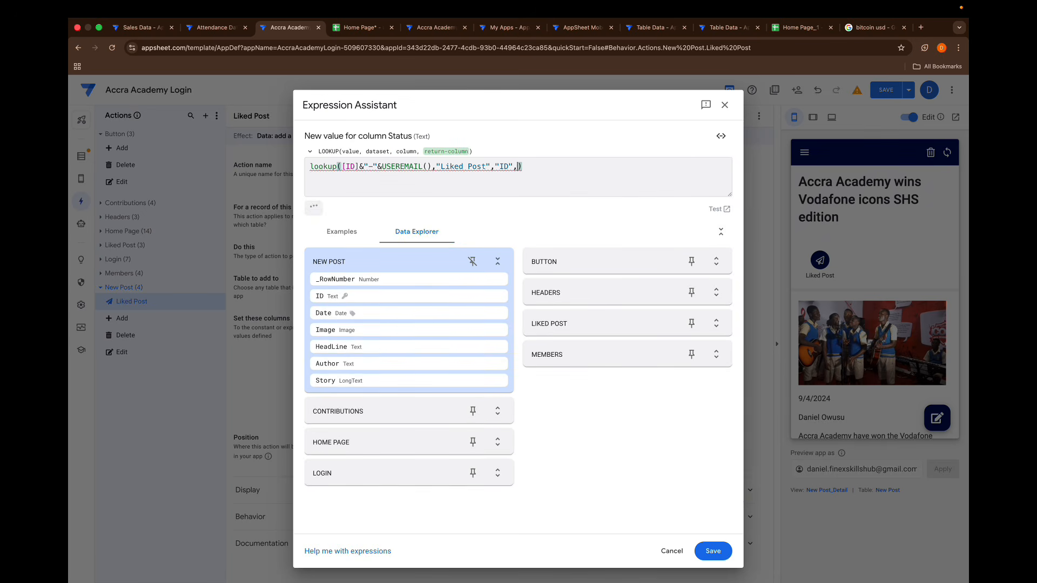
text("Status")
- Wrap the LOOKUP in an IF that returns "Unlike" when the status equals "Like" and "Like" otherwise, and save the expression
click(309, 166)
text(if()
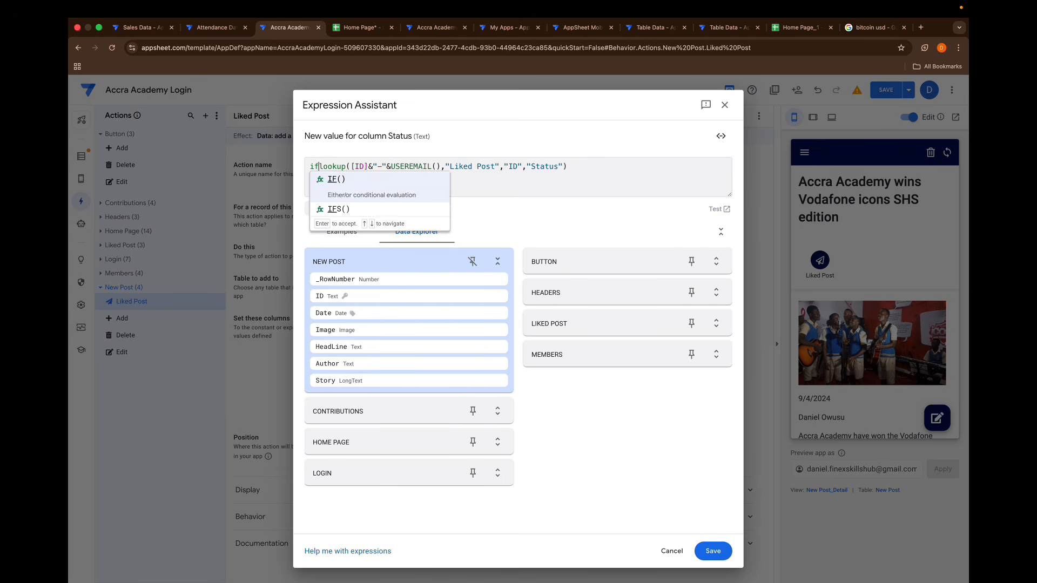
click(574, 162)
text(,)
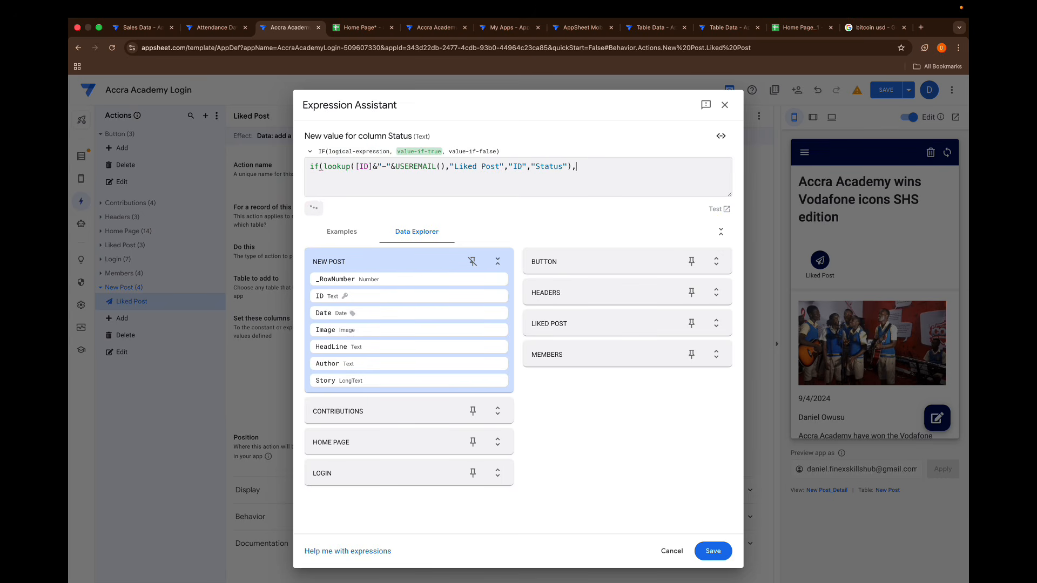
key(BackSpace)
text(="Like","Unlike",)
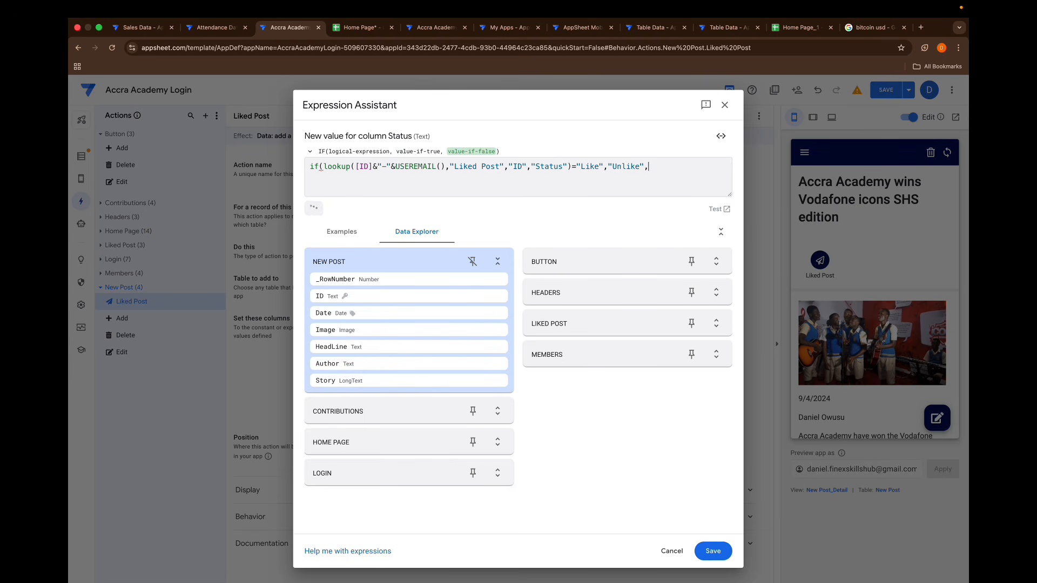
text("Like"))
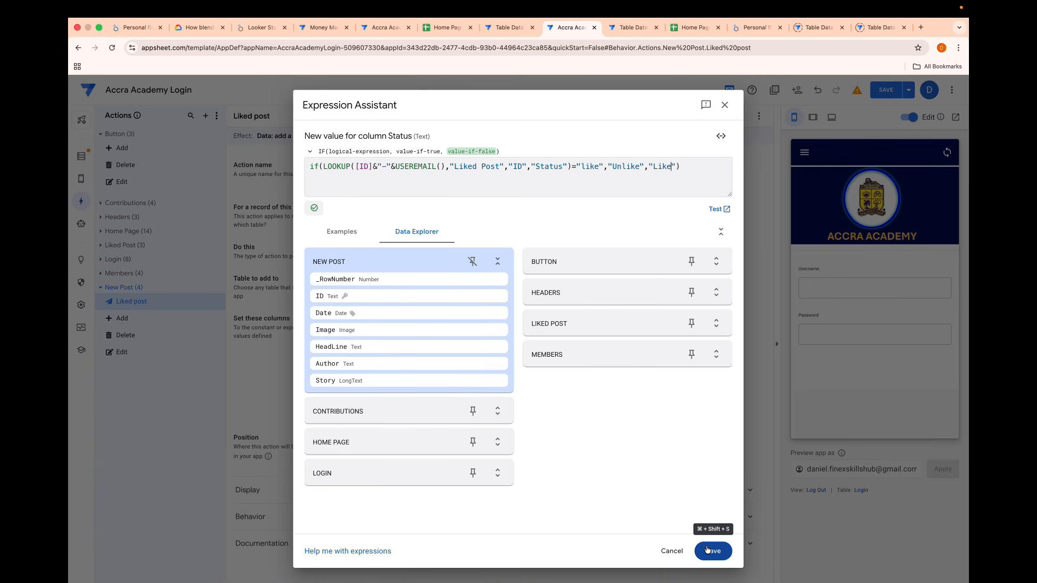
click(708, 550)
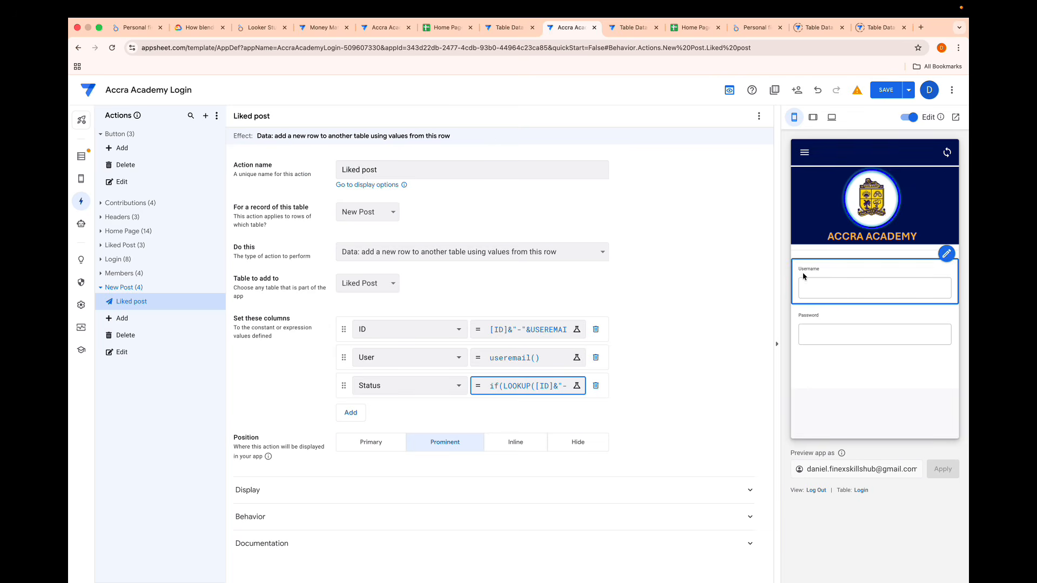
- Log in to the app preview by entering the password, and open the Vodafone icons news post from News Post
click(835, 289)
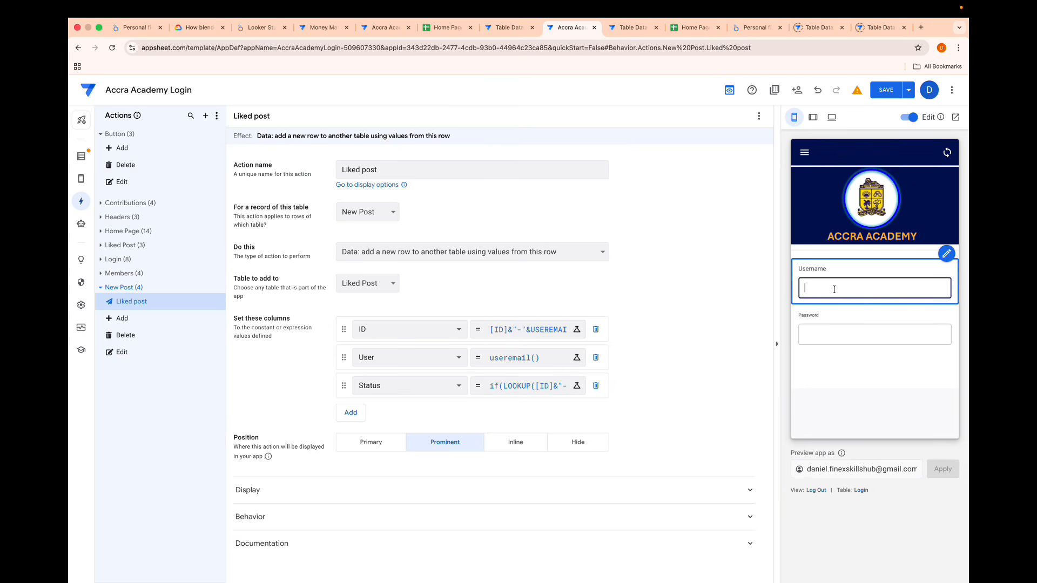
click(815, 333)
click(842, 358)
click(822, 372)
click(829, 373)
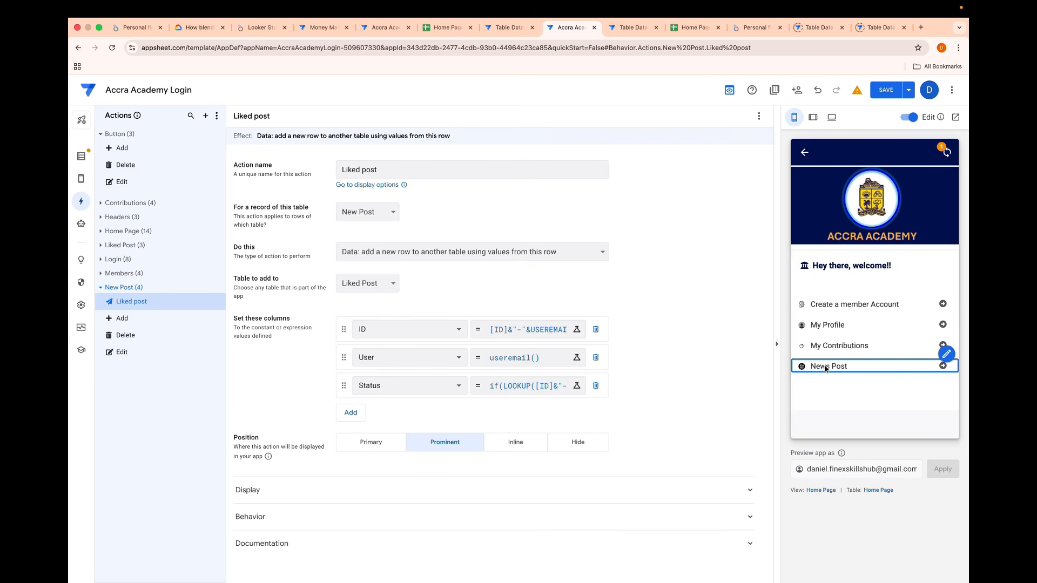
click(859, 309)
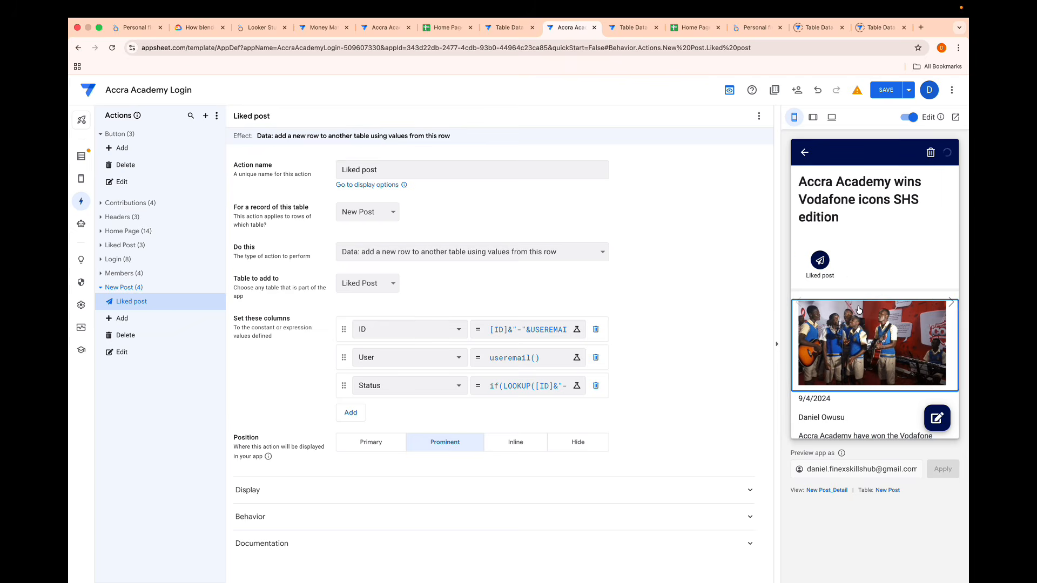
- Run the Liked post action repeatedly on the open post and check the Status values in the Liked Post sheet
click(821, 262)
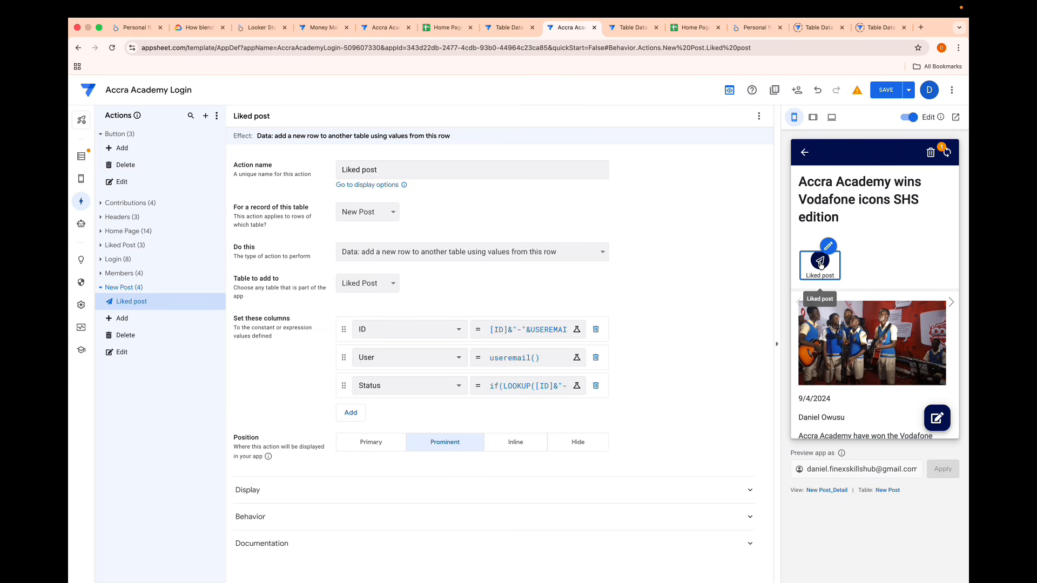
click(820, 266)
click(819, 265)
click(820, 265)
click(820, 265)
click(820, 265)
click(820, 265)
click(820, 265)
click(820, 265)
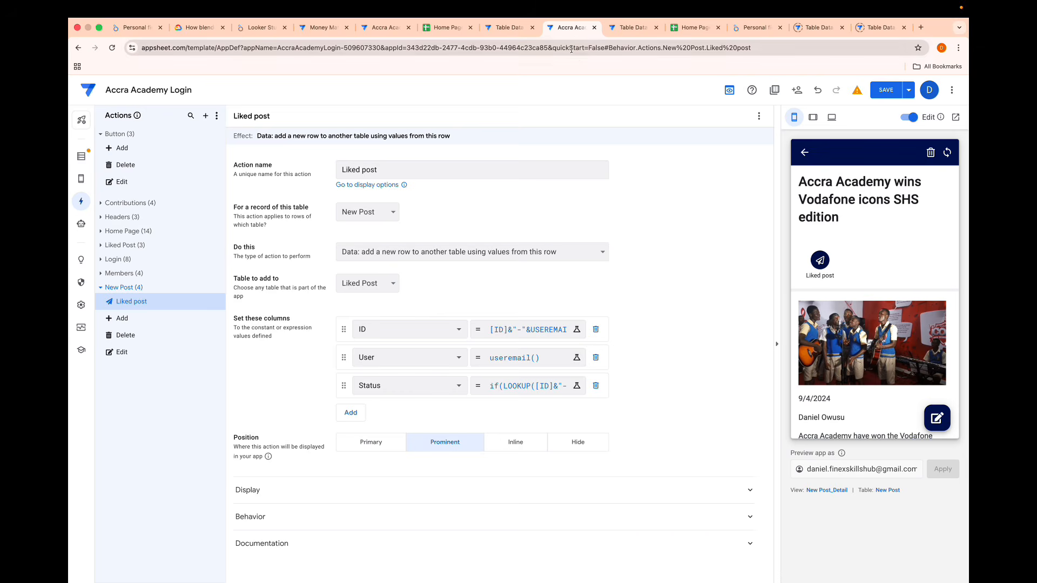
click(690, 28)
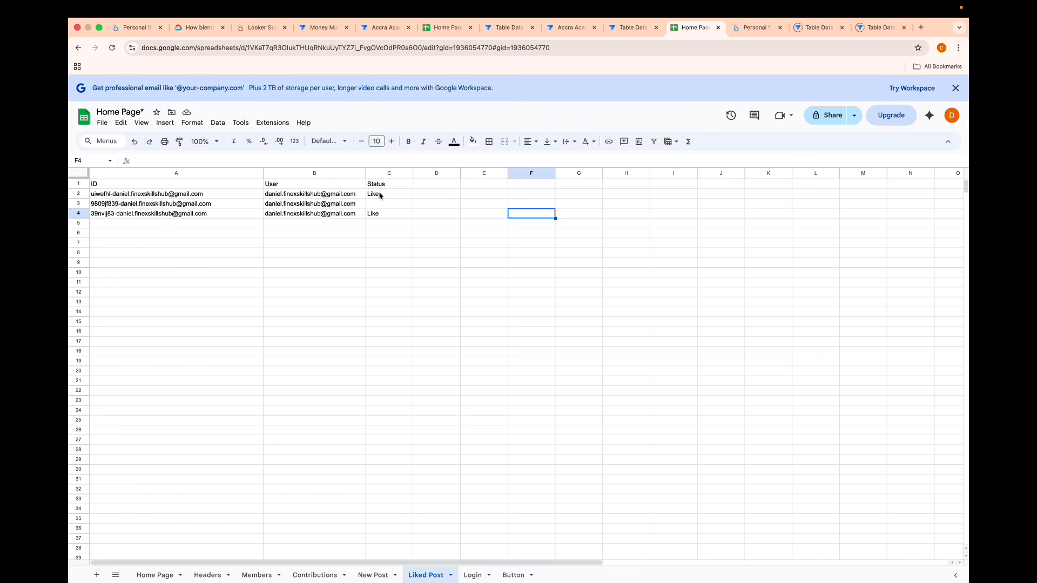
click(571, 27)
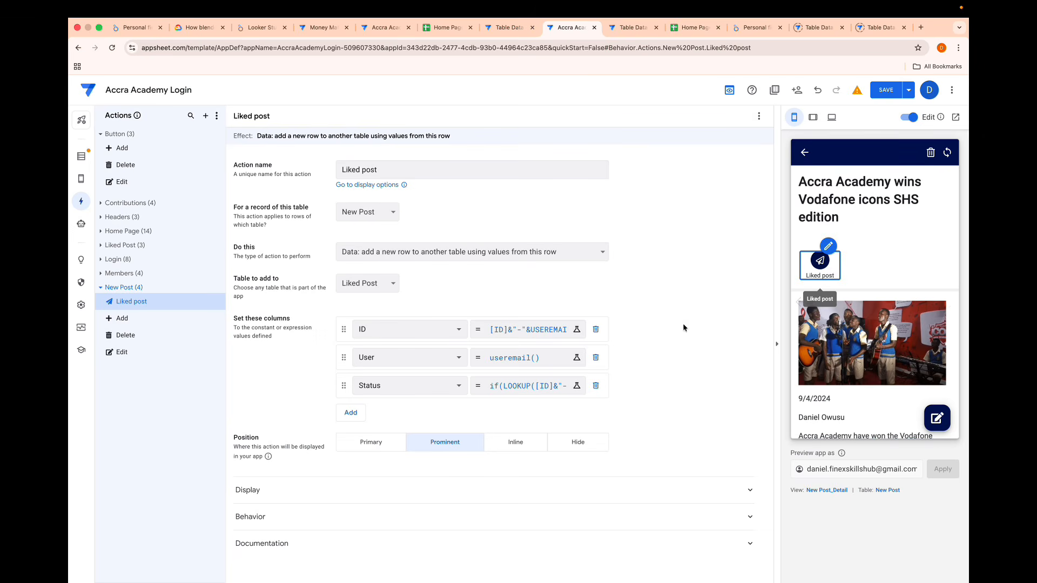
- Review the LOOKUP value [ID]&"-"&USEREMAIL() in the action's Status expression and close it without saving
click(540, 390)
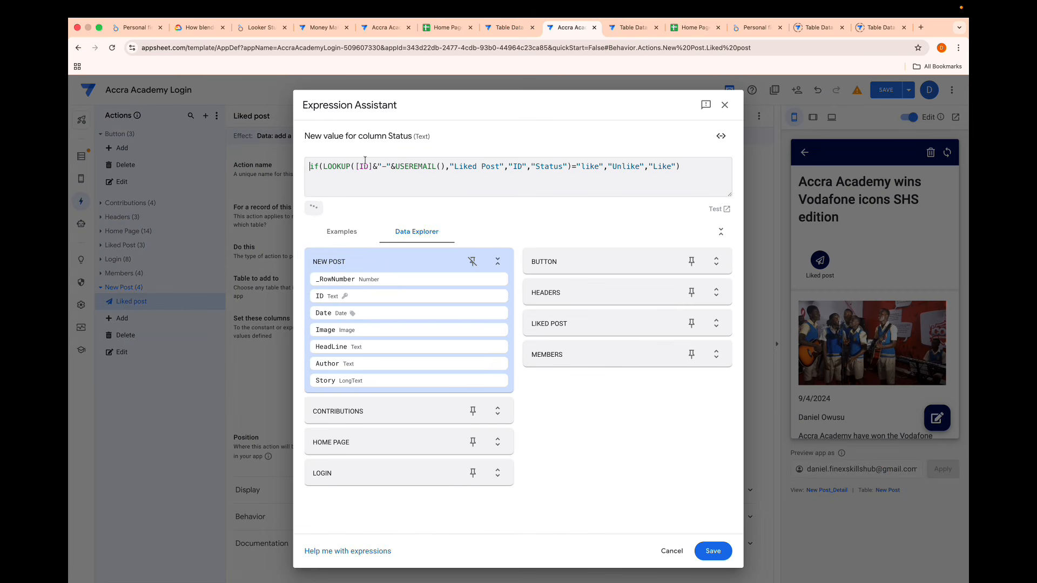
drag(356, 165, 445, 166)
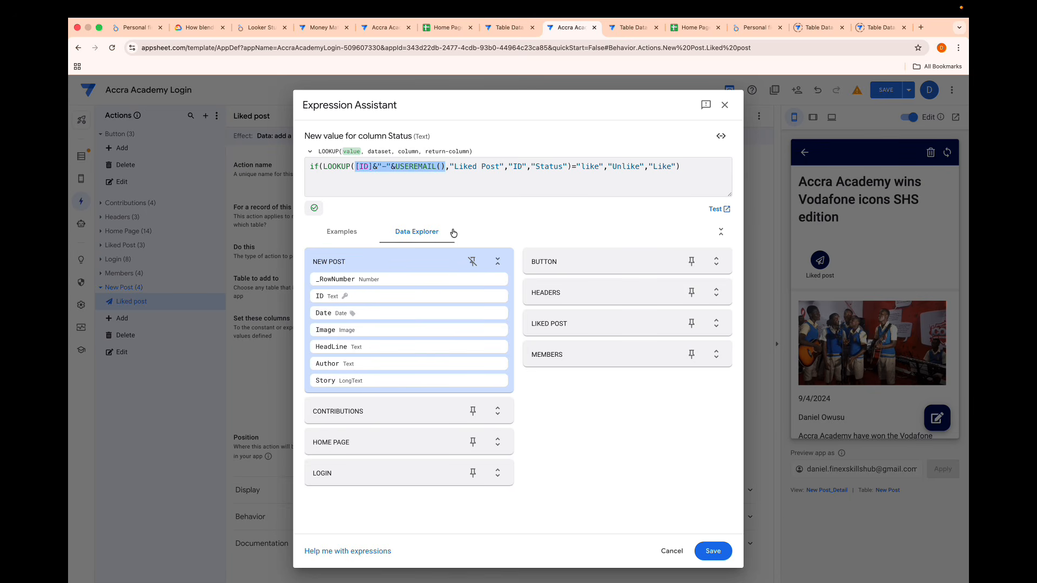
click(671, 551)
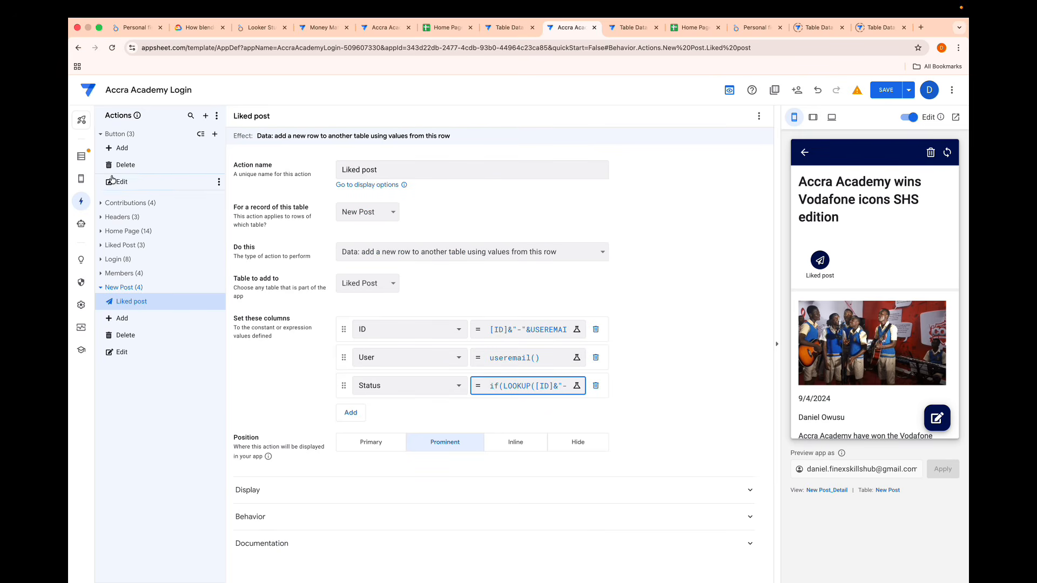
- Add a virtual column named User like ID to the New Post table
click(81, 156)
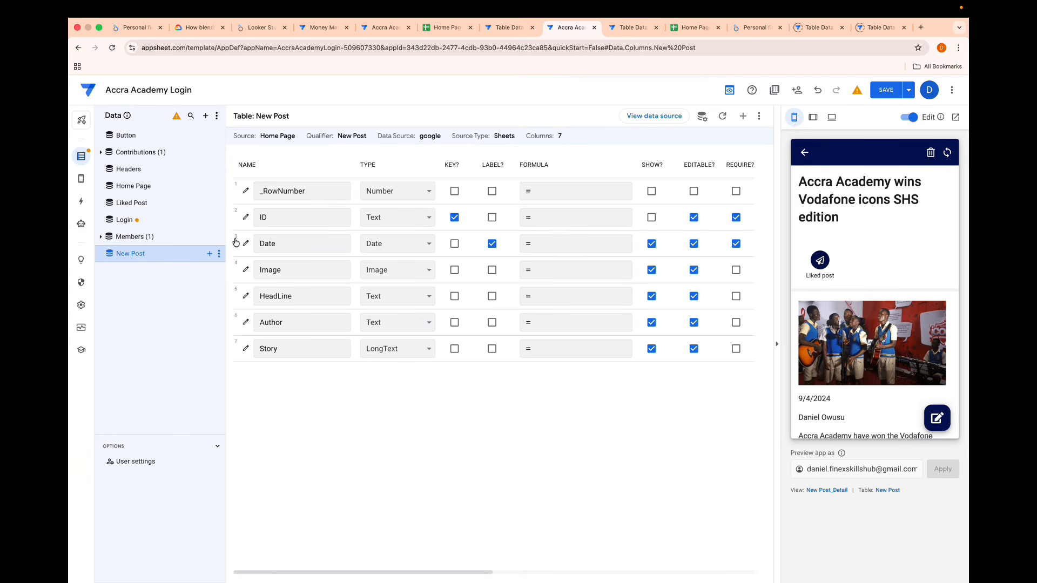
click(743, 116)
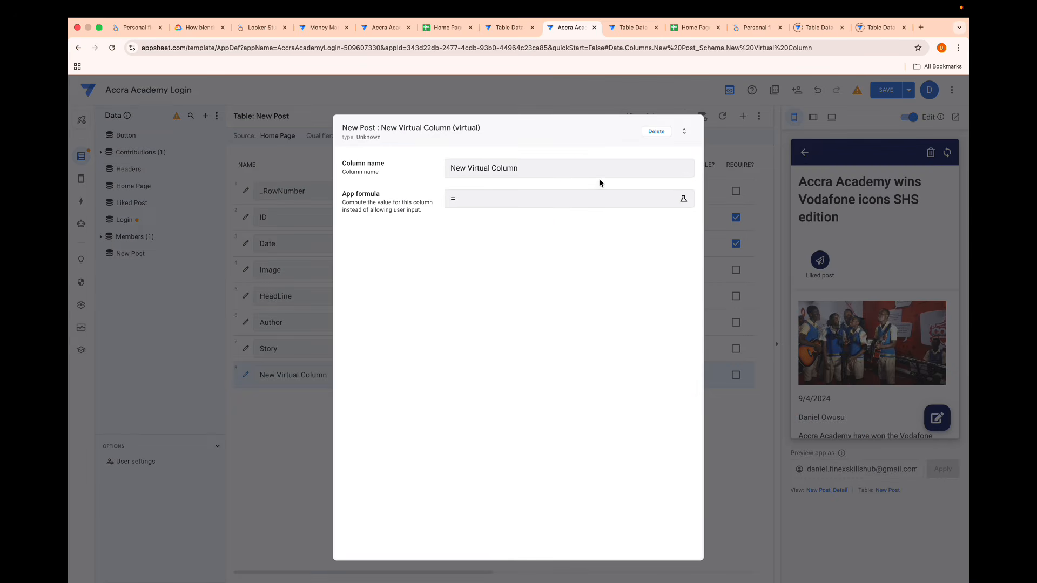
key(super+a)
key(BackSpace)
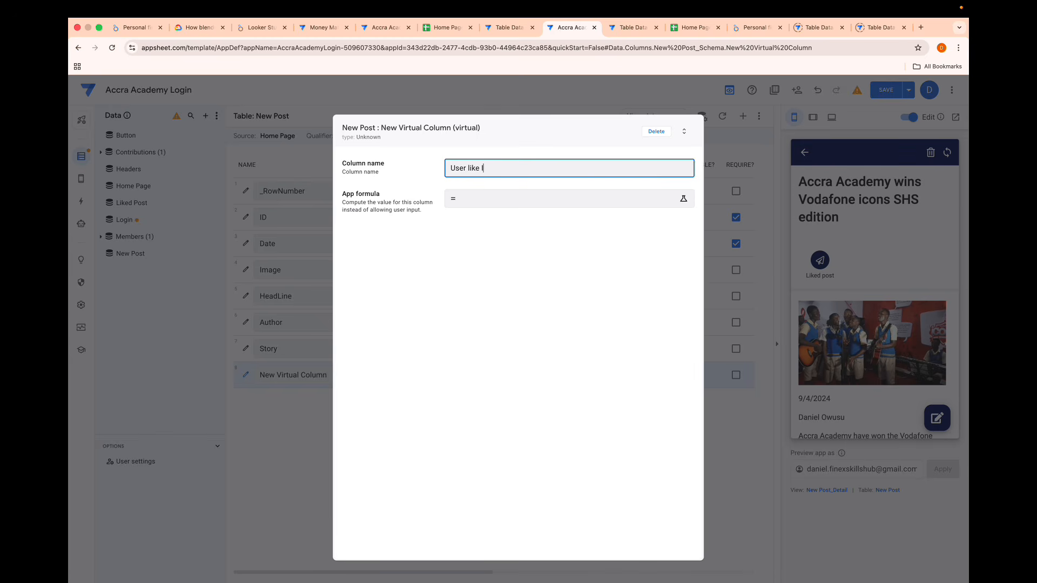
- Set the User like ID column's app formula to [ID]&"-"&USEREMAIL() and finish editing the column
click(475, 197)
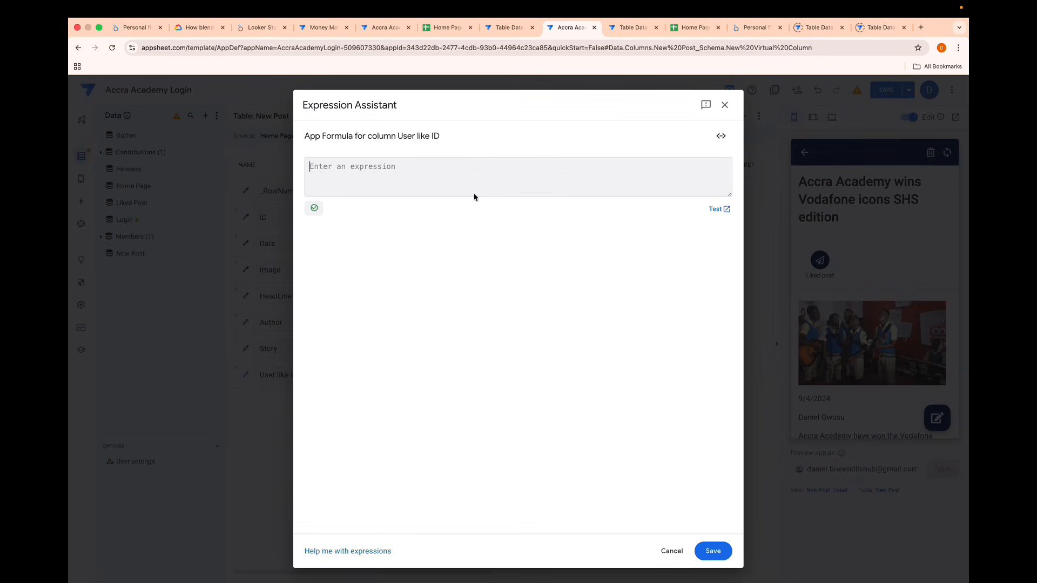
text([ID])
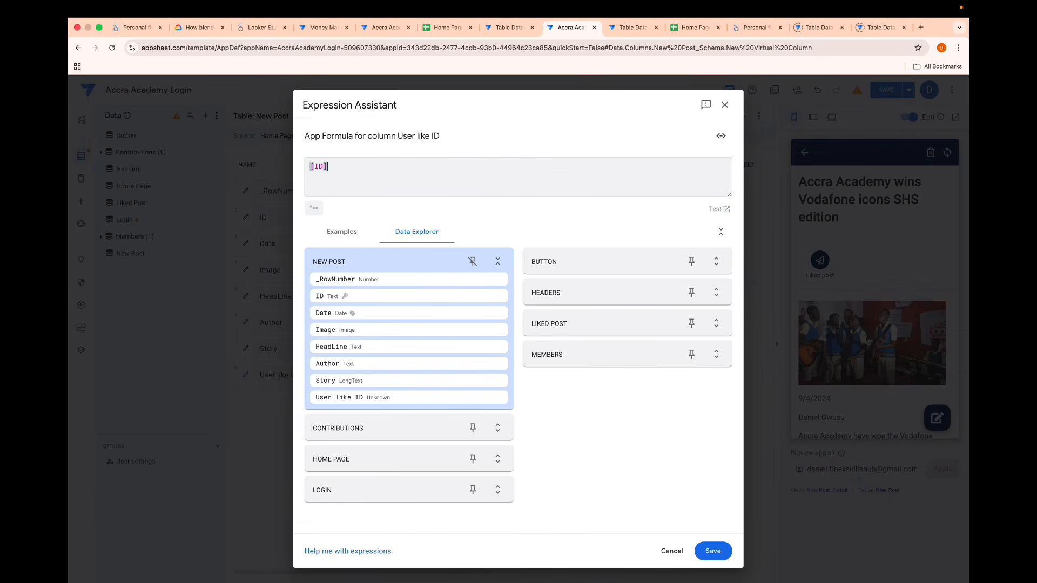
text(&"-"&[)
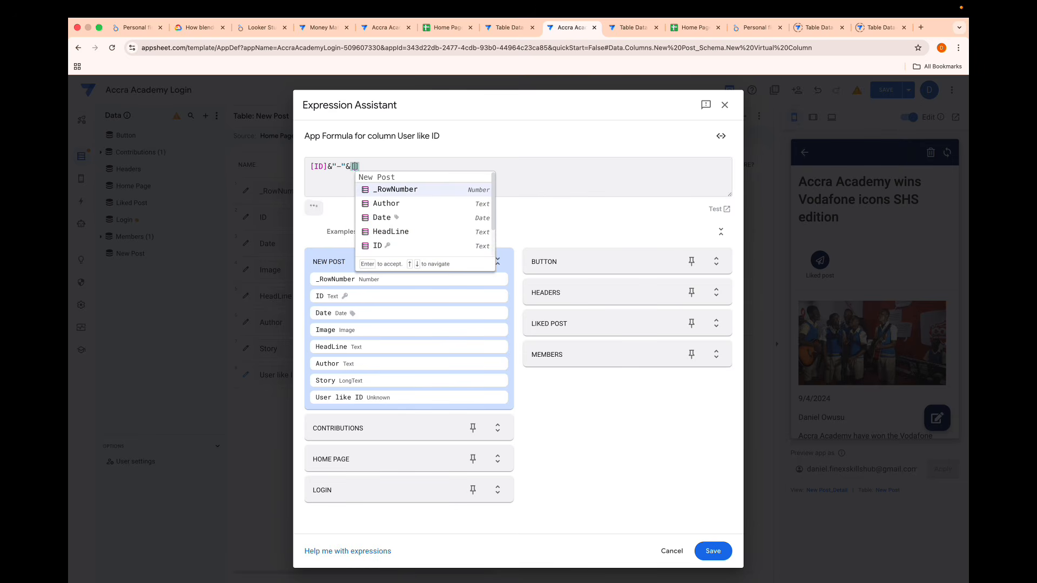
key(BackSpace)
text(USEREMAIL())
key(Return)
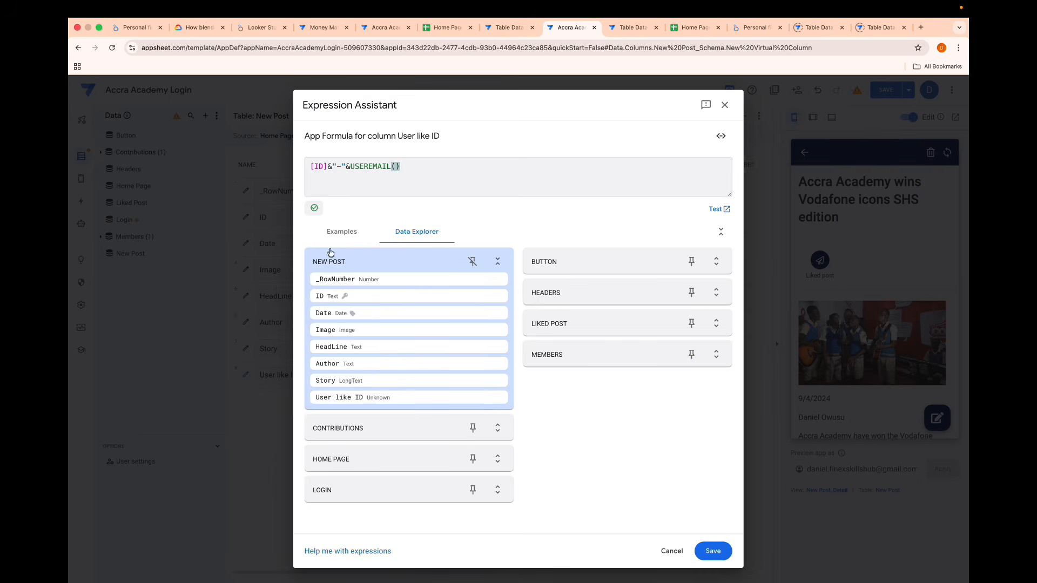
click(713, 551)
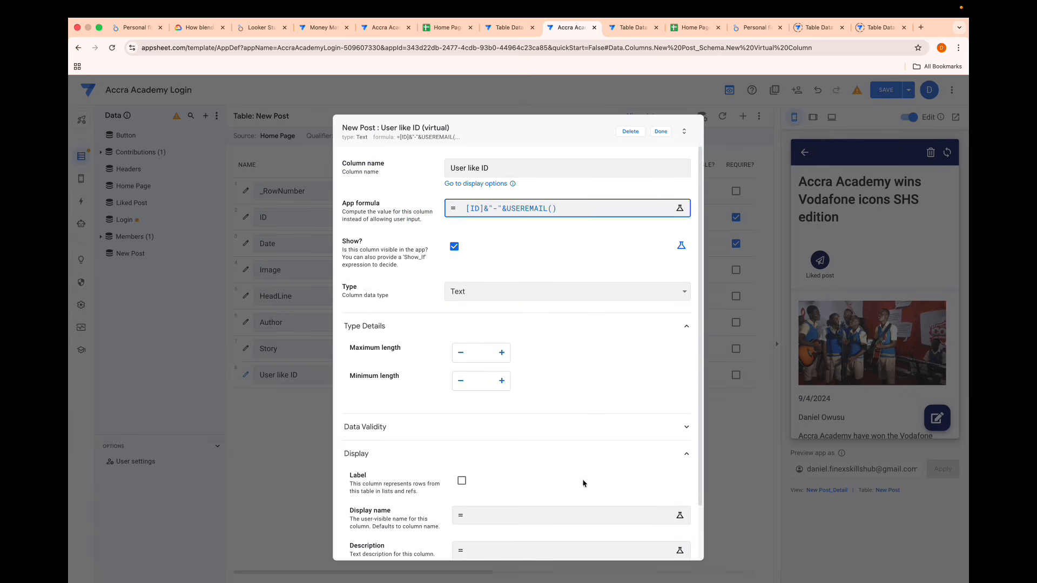
click(659, 133)
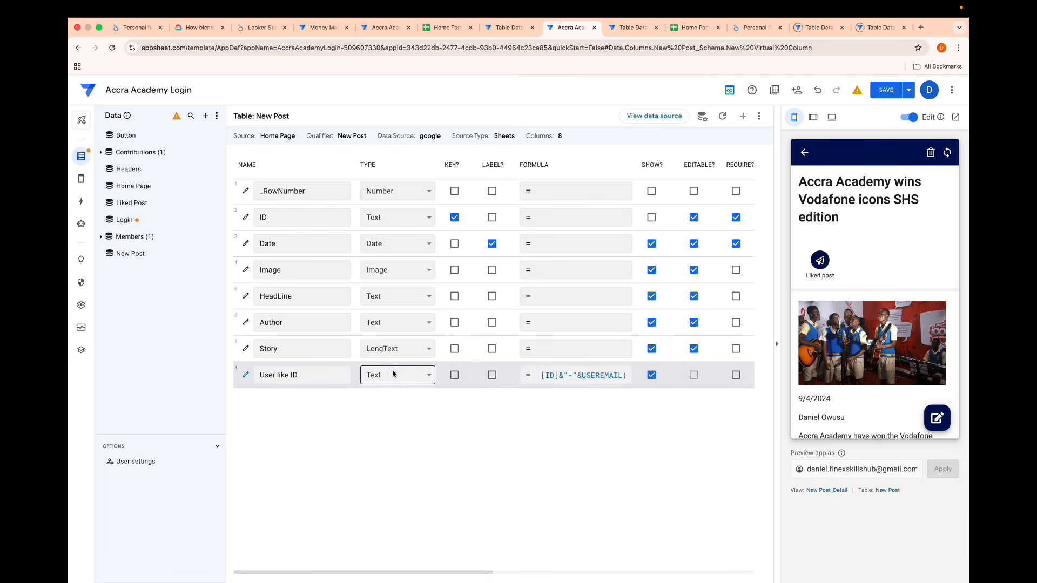
- Replace the LOOKUP value in the Liked post action's Status expression with [User like ID] and save the app
click(81, 201)
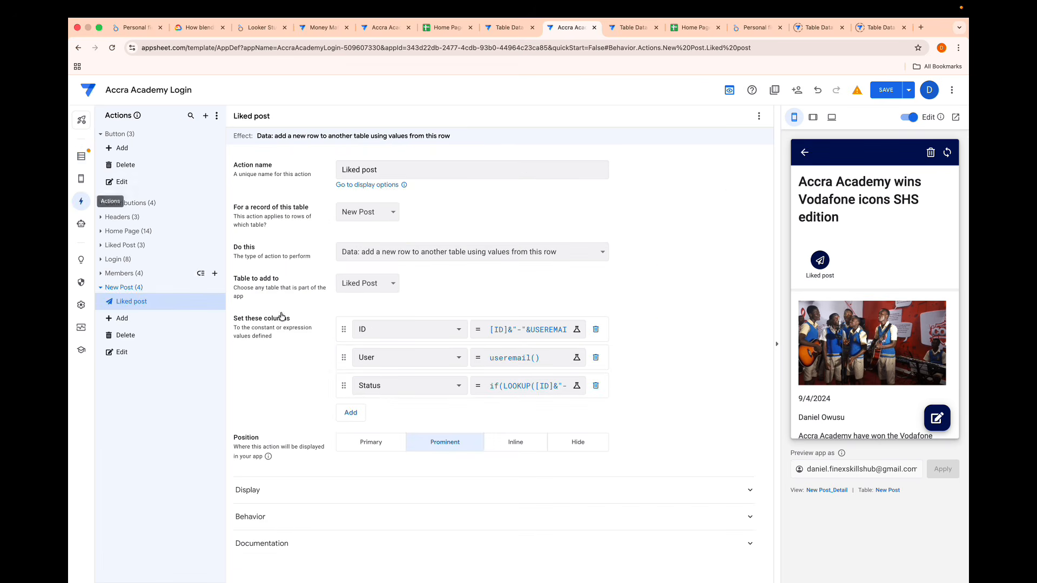
click(523, 392)
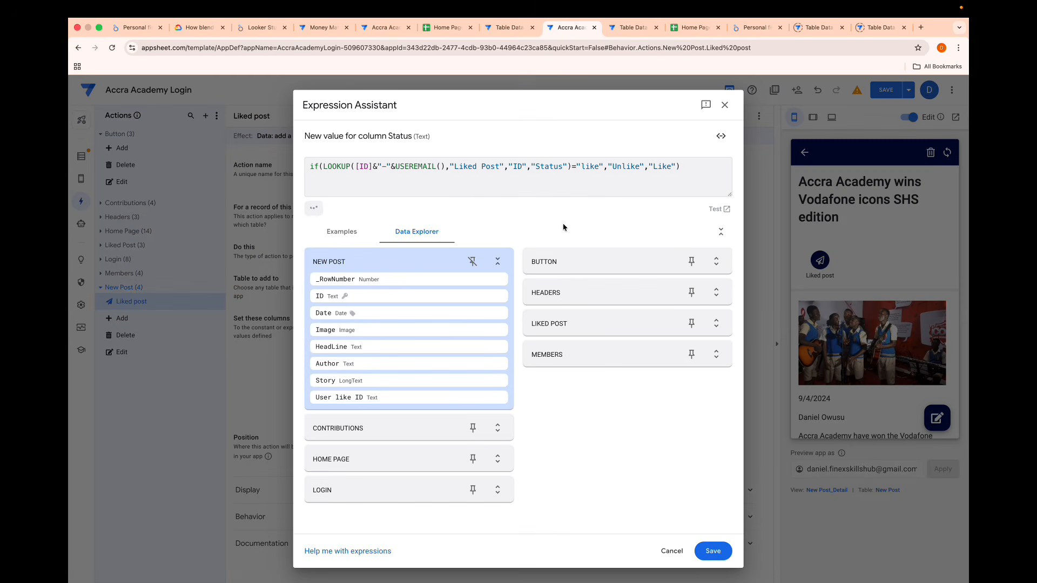
drag(448, 166, 354, 166)
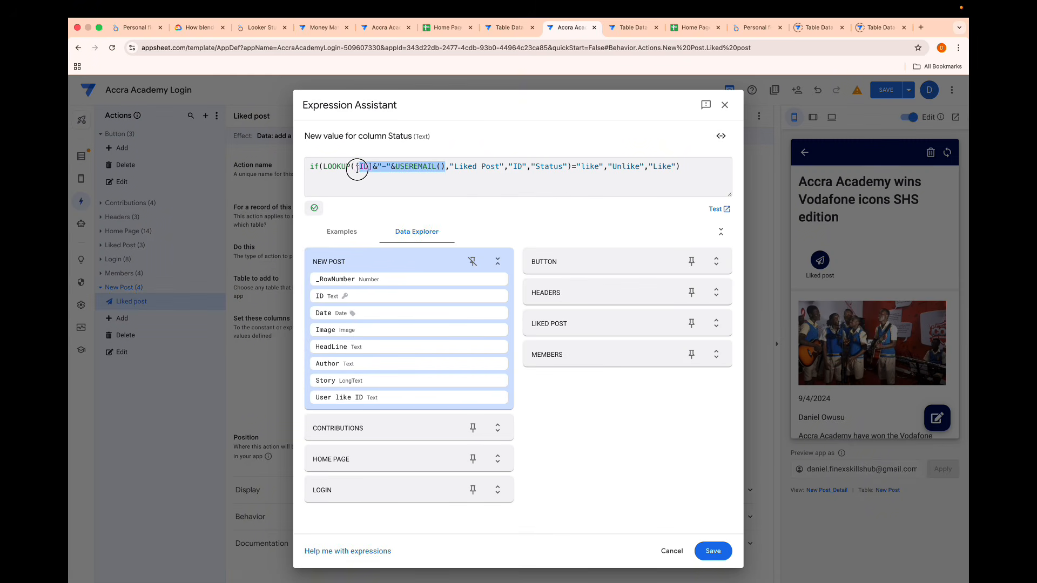
key(BackSpace)
text([Us)
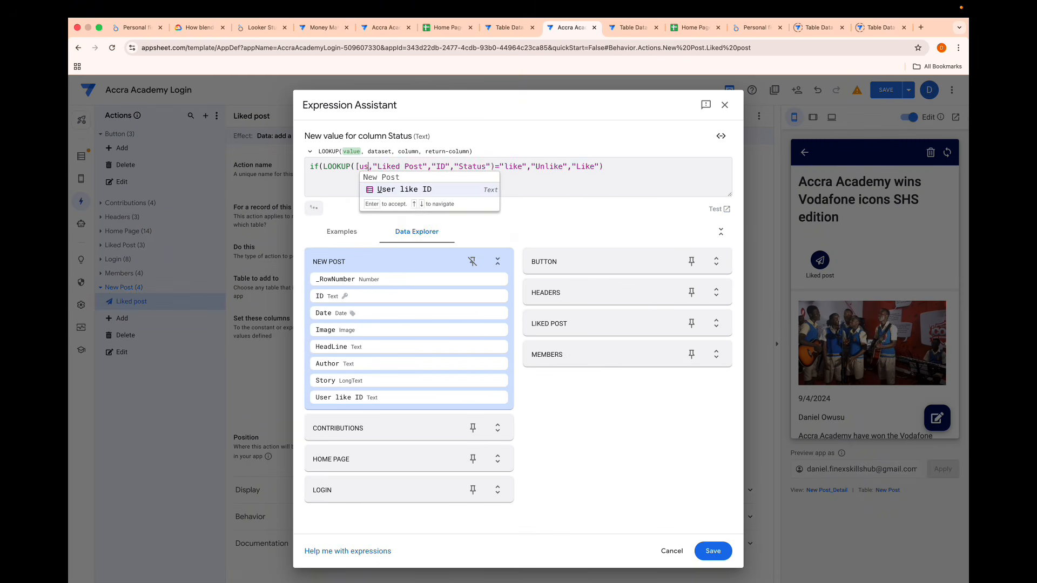
key(Return)
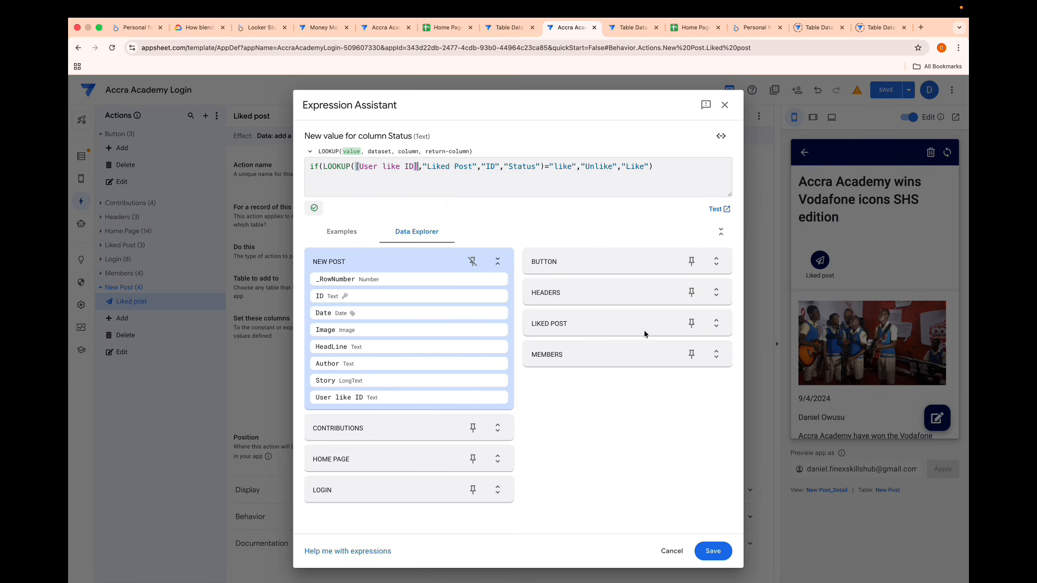
click(713, 553)
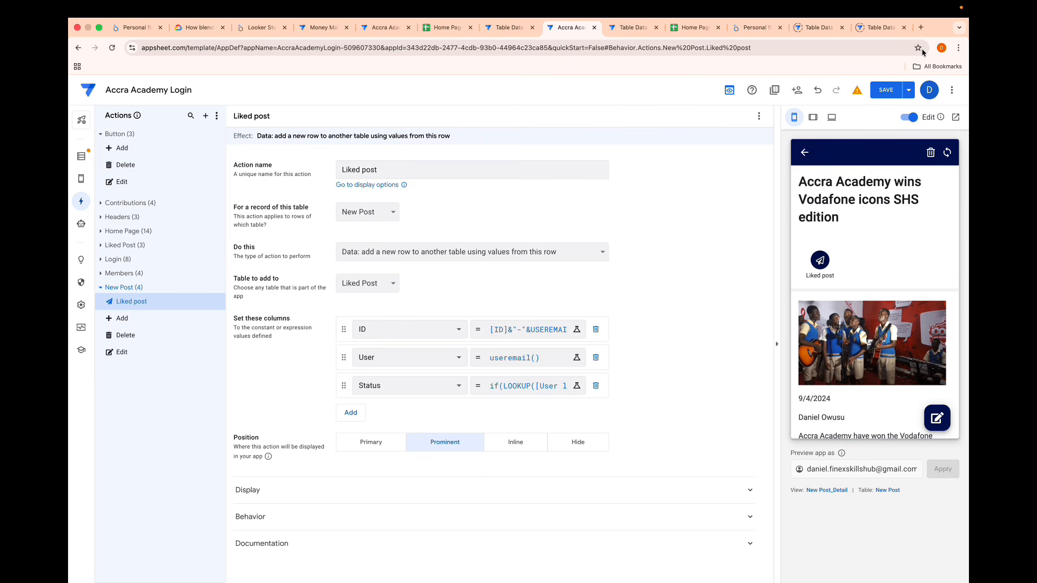
click(885, 91)
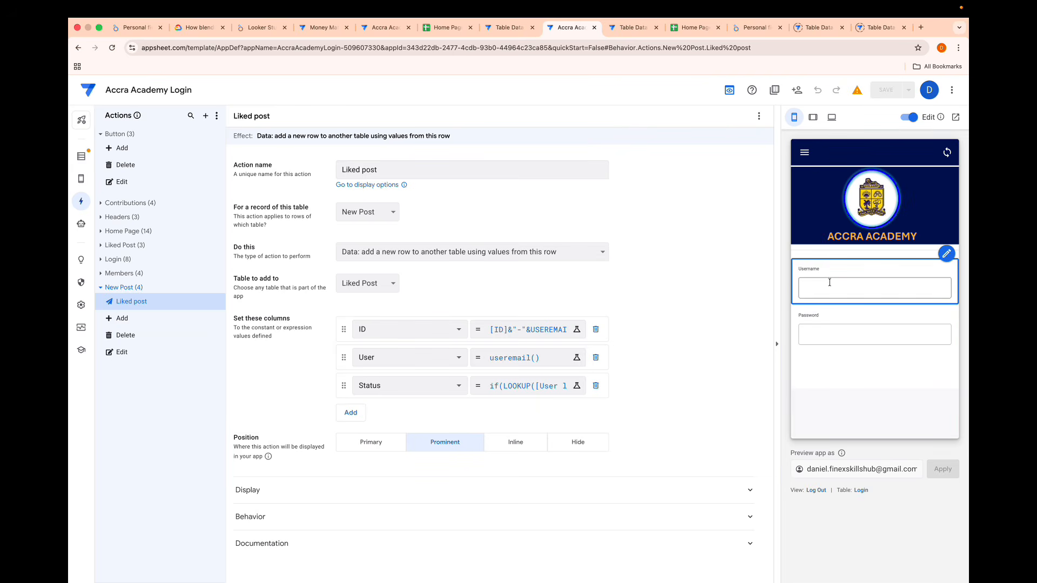
- Log in to the app preview with the username and password, and open the Vodafone icons post from News Post
click(829, 282)
text(danoy)
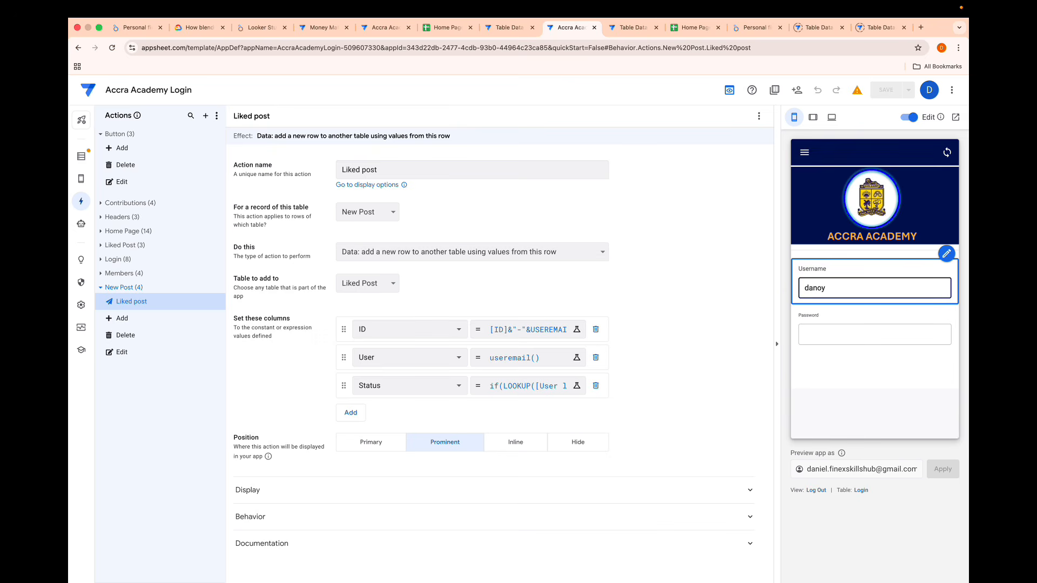
key(Tab)
text(1232)
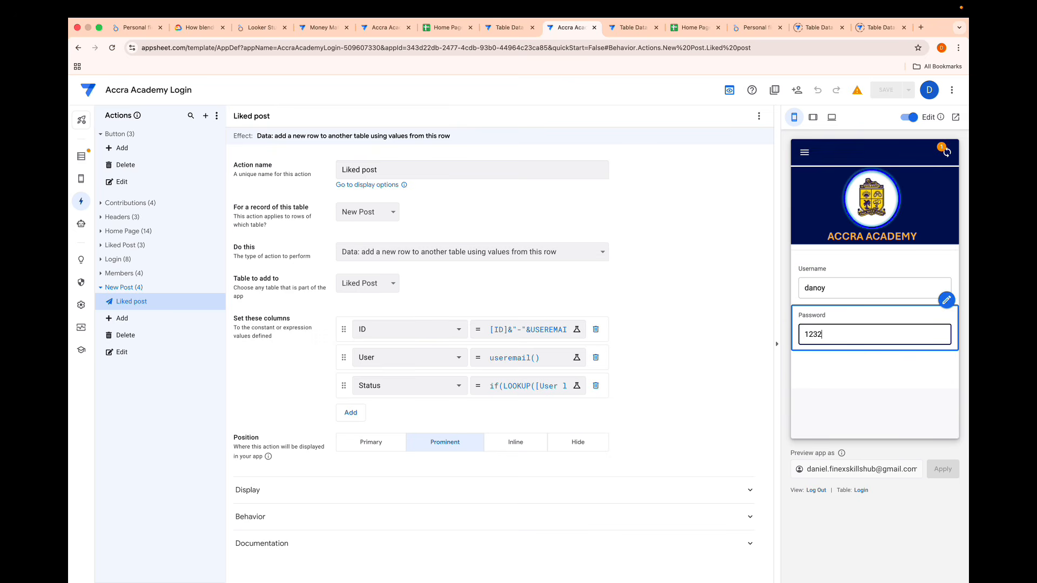
click(816, 371)
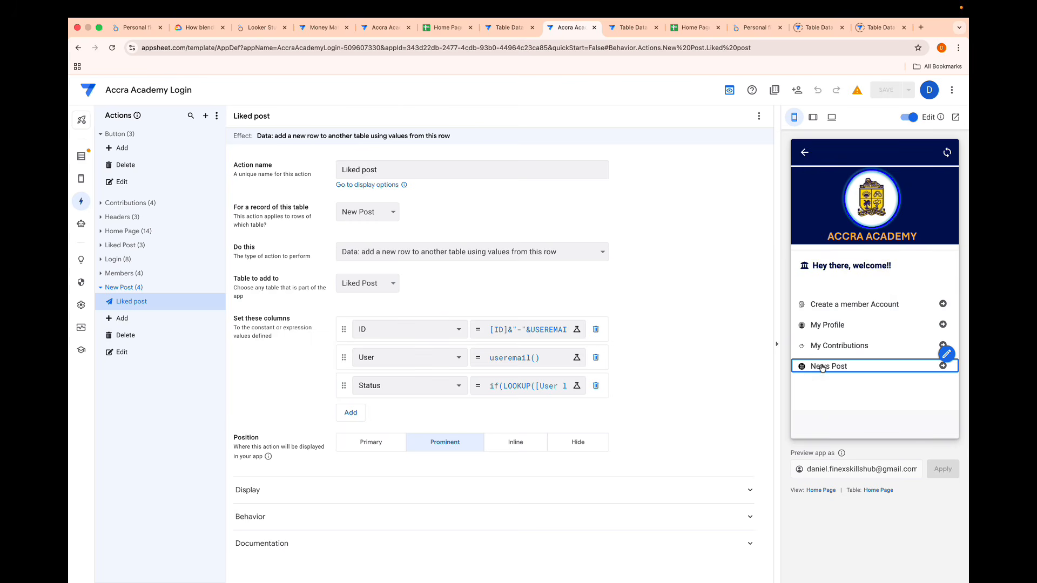
click(820, 370)
click(841, 285)
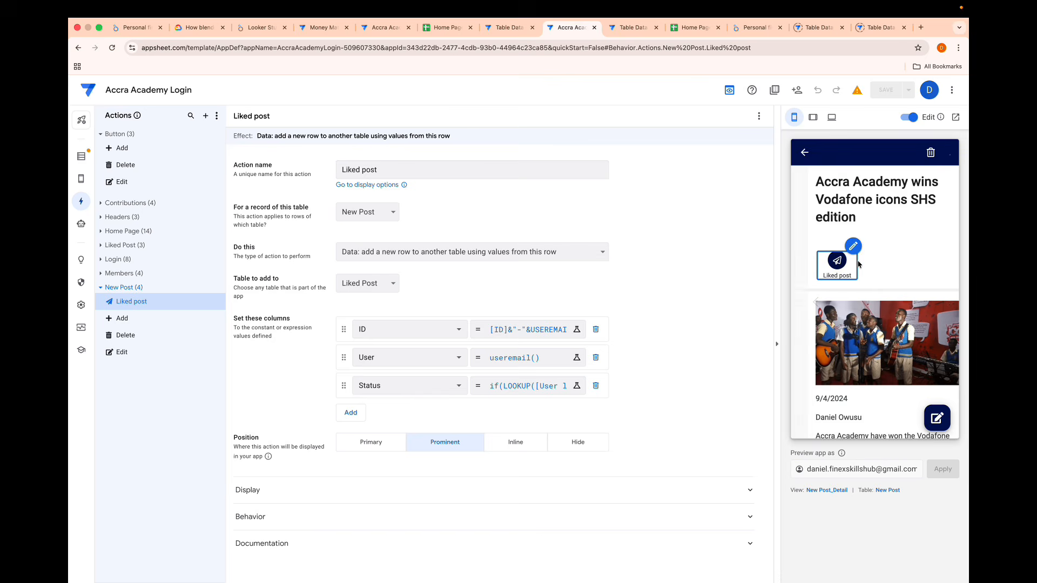
- Run the Liked post action on the open post and check its Status value in the Liked Post sheet
click(820, 261)
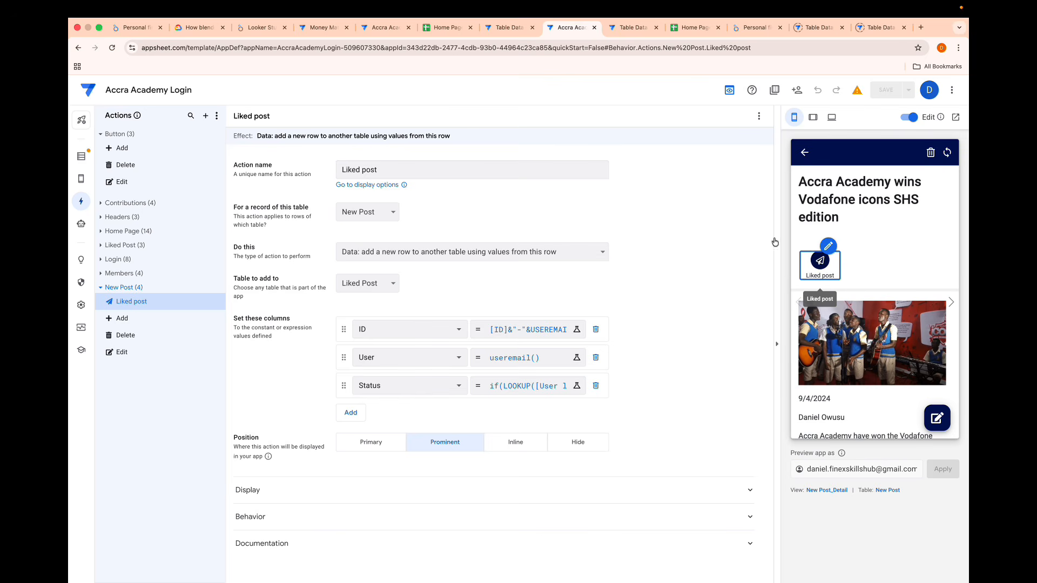
click(678, 31)
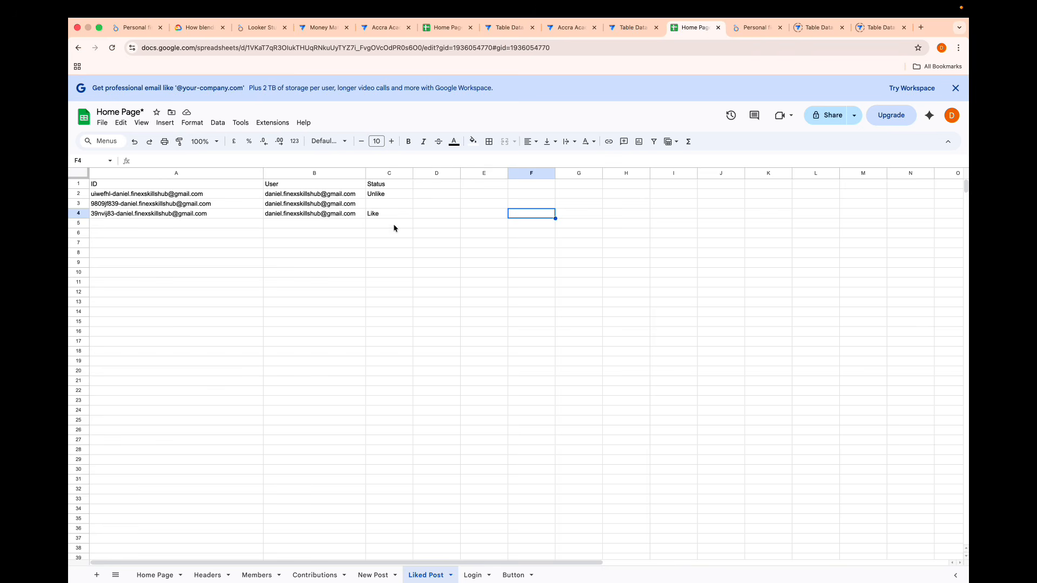
click(567, 29)
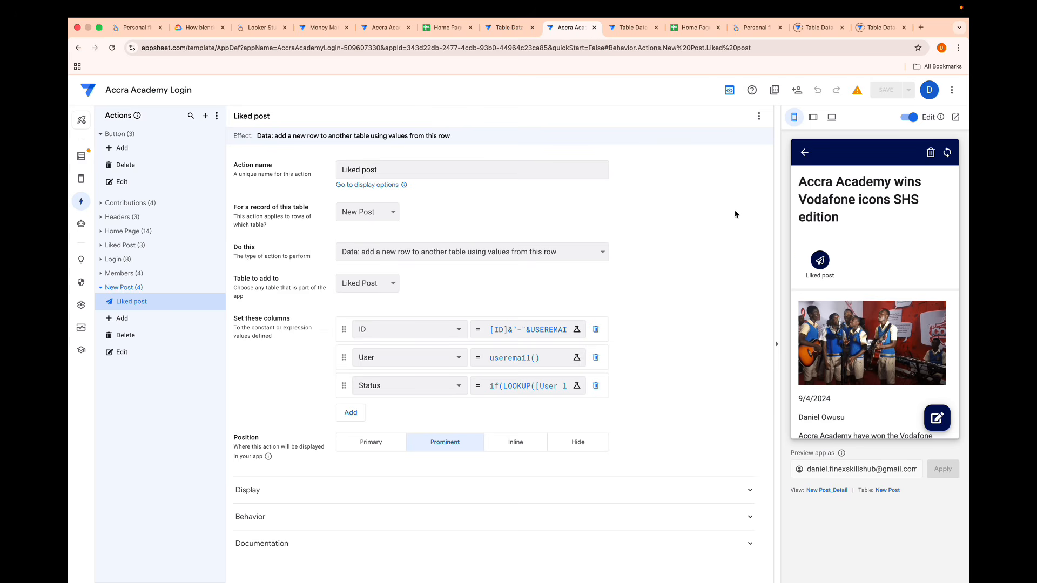
click(697, 27)
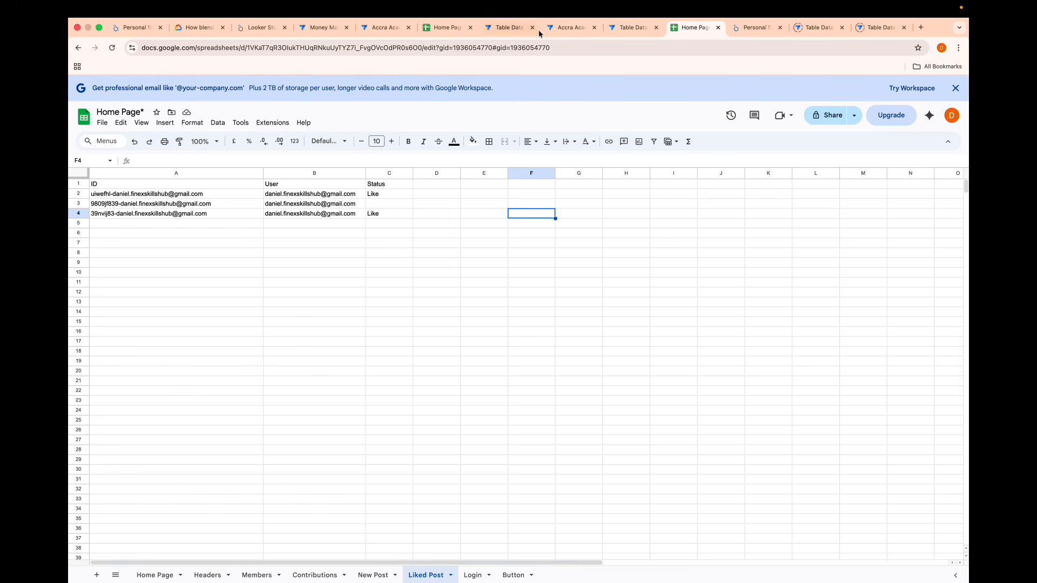
click(557, 28)
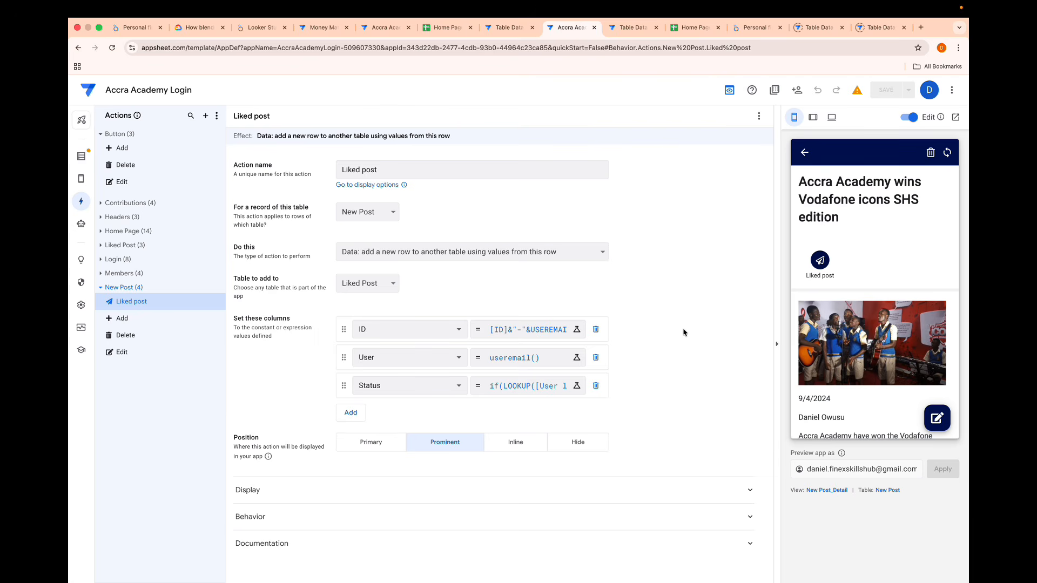
- Go back to the news post list in the preview, try the Liked Post button on the Vodafone card, and return
click(827, 490)
click(804, 154)
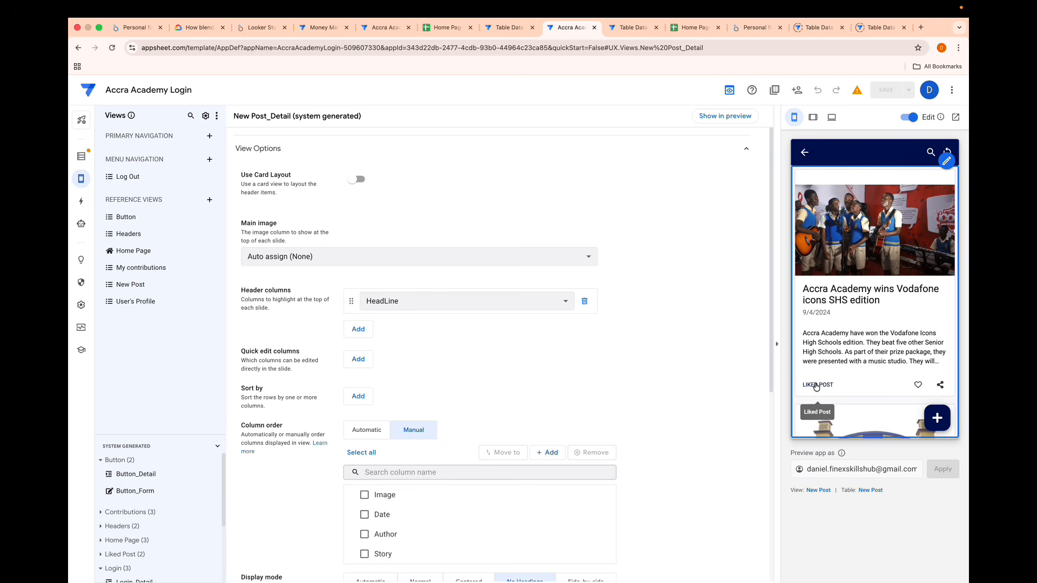
click(816, 389)
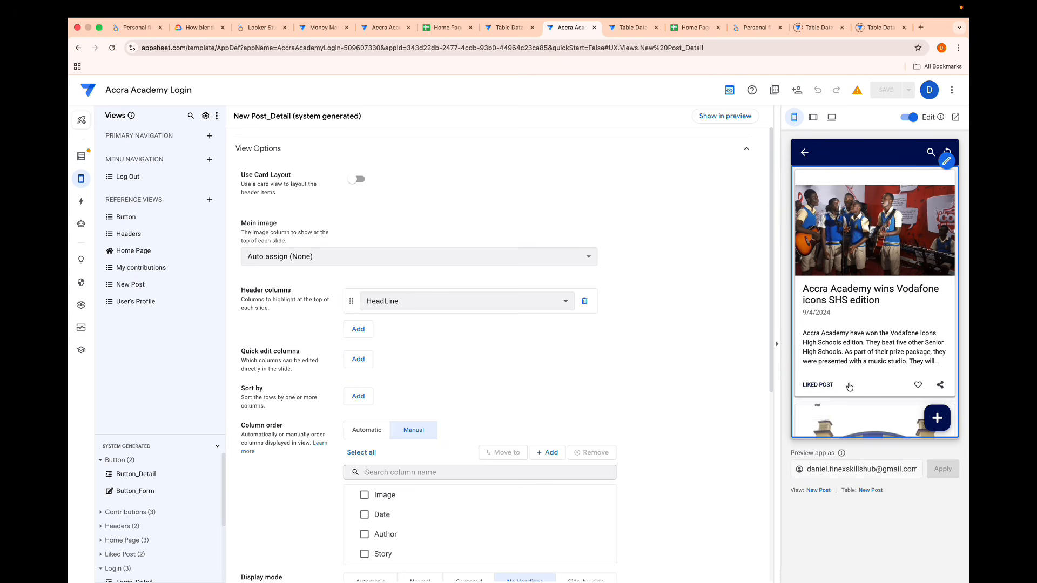
click(805, 152)
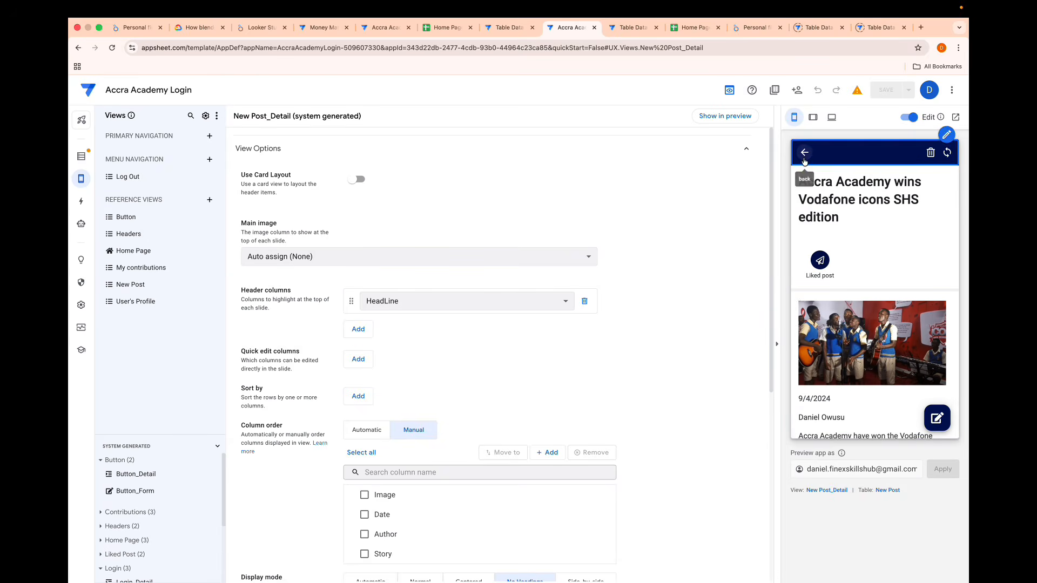
- Assign the Liked post action to Action 1 in the New Post view's card layout
click(817, 490)
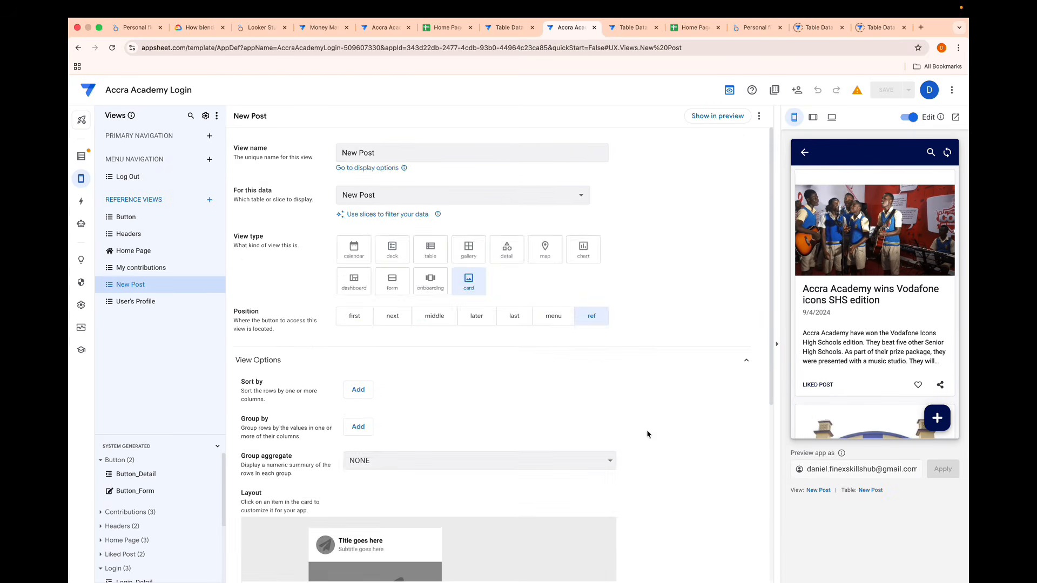
scroll(621, 437, down, 5)
click(332, 448)
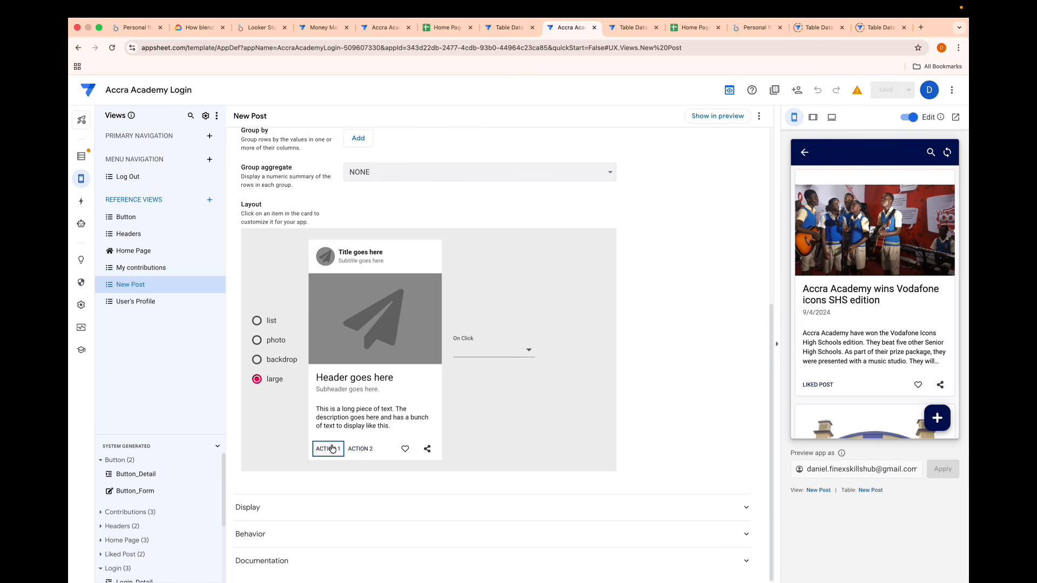
click(489, 358)
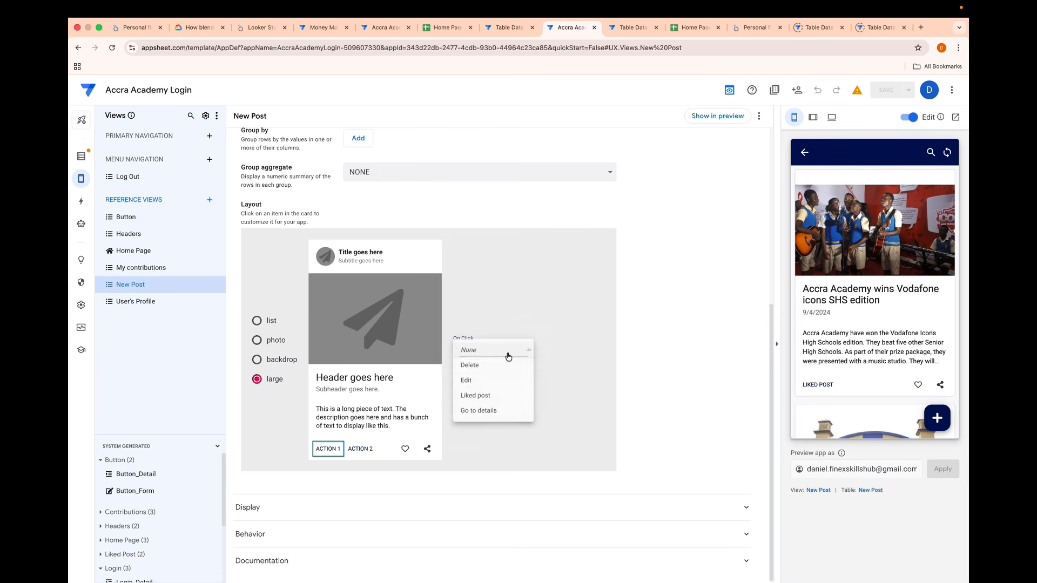
click(489, 398)
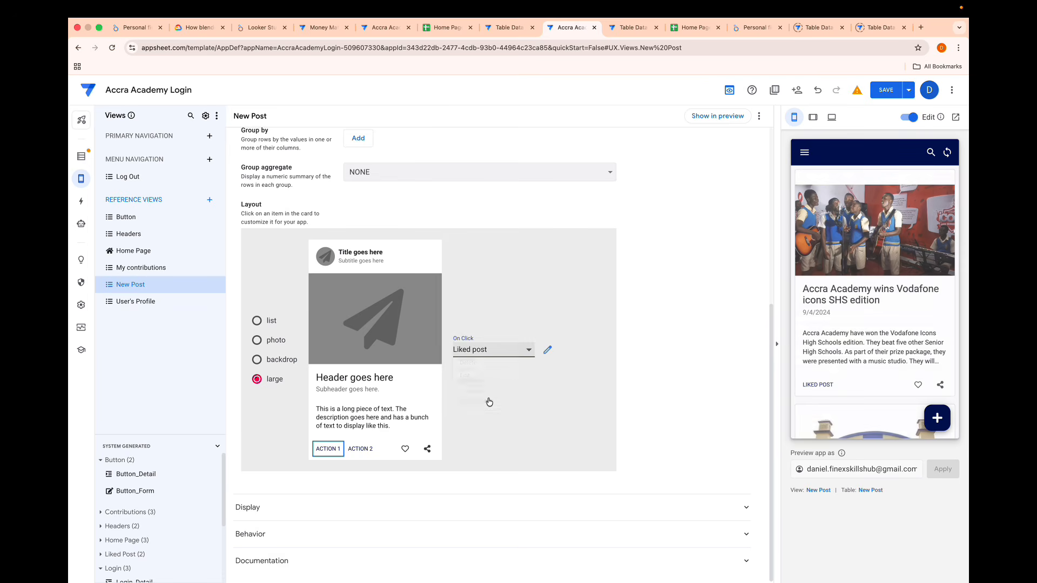
click(600, 365)
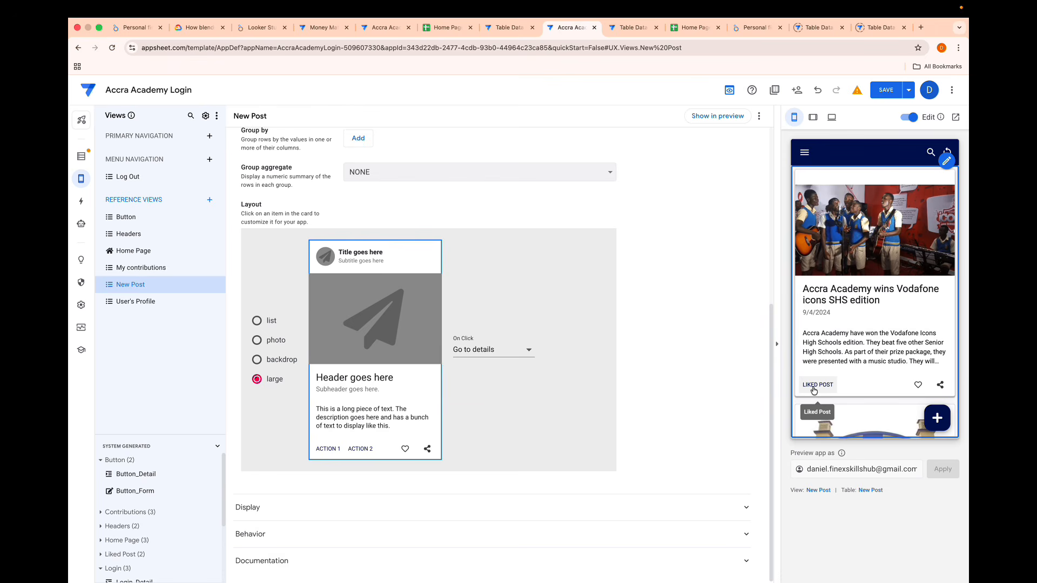
- Search the Liked post action's icons for love and choose the solid heart
click(81, 201)
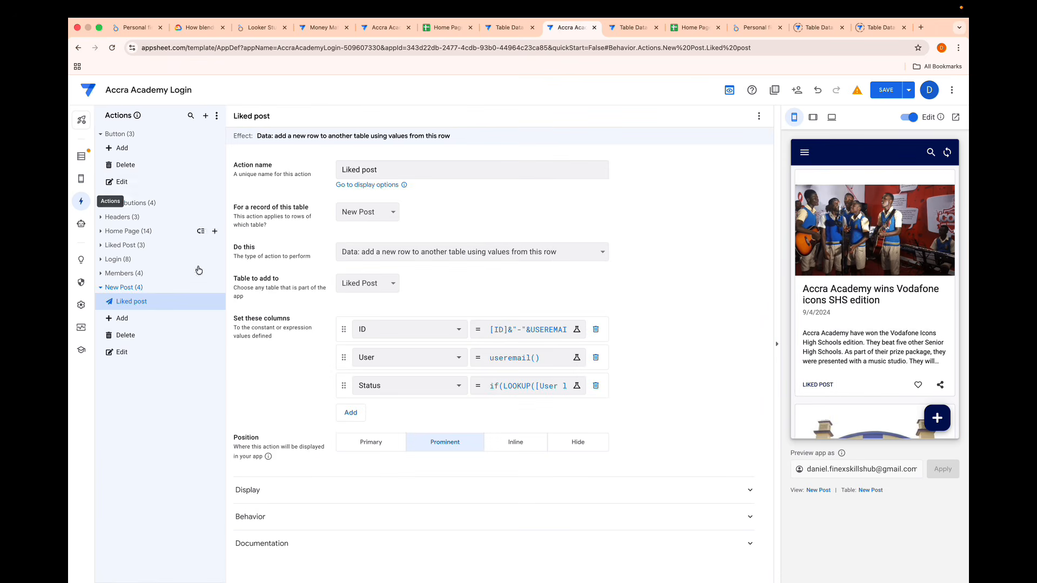
click(359, 489)
scroll(396, 444, down, 3)
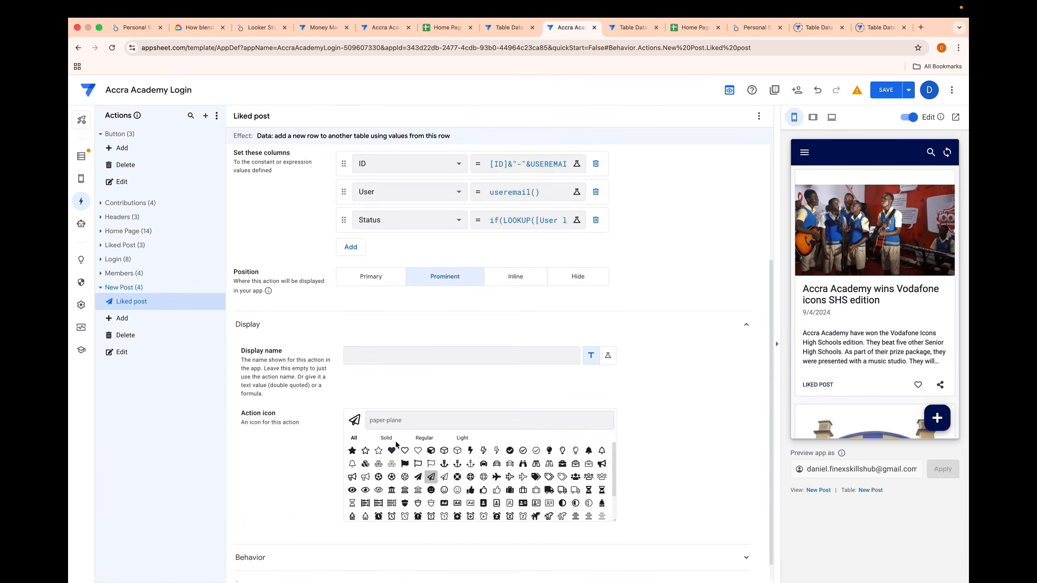
click(372, 419)
text(love)
click(352, 452)
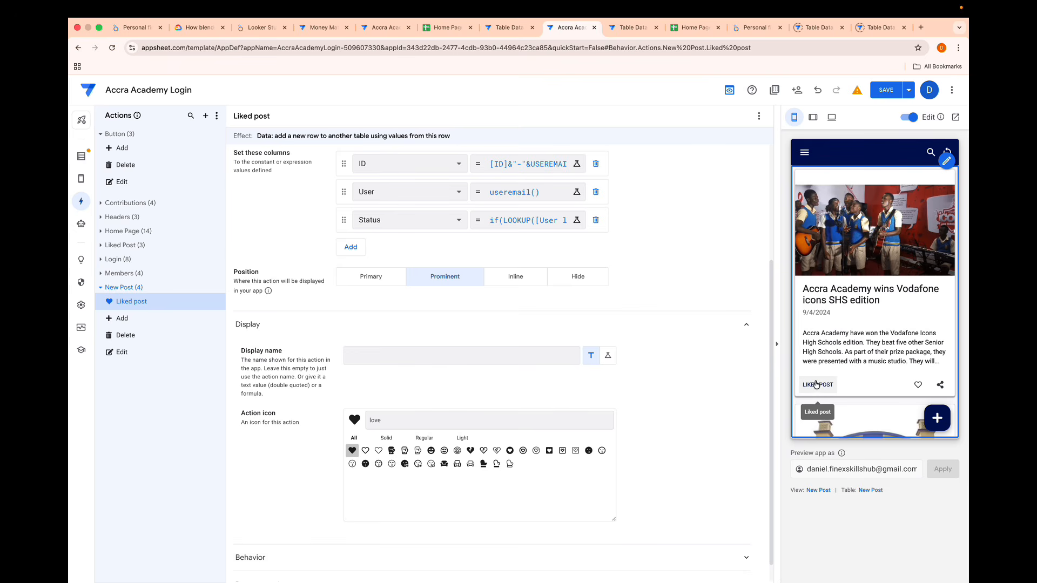
- Set the Liked post action's display name to a blank quoted space, " "
click(364, 357)
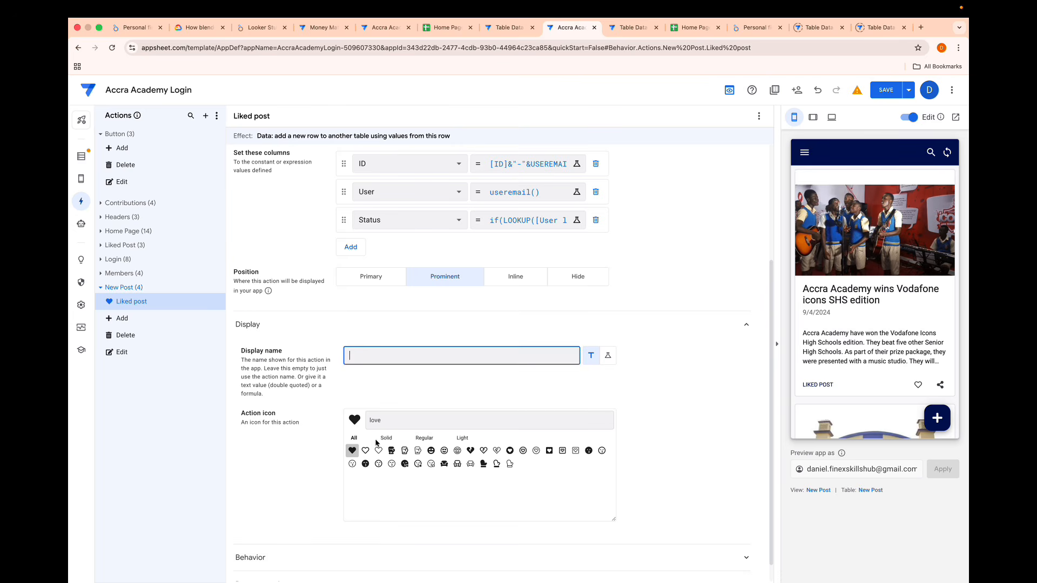
text(" ")
click(397, 390)
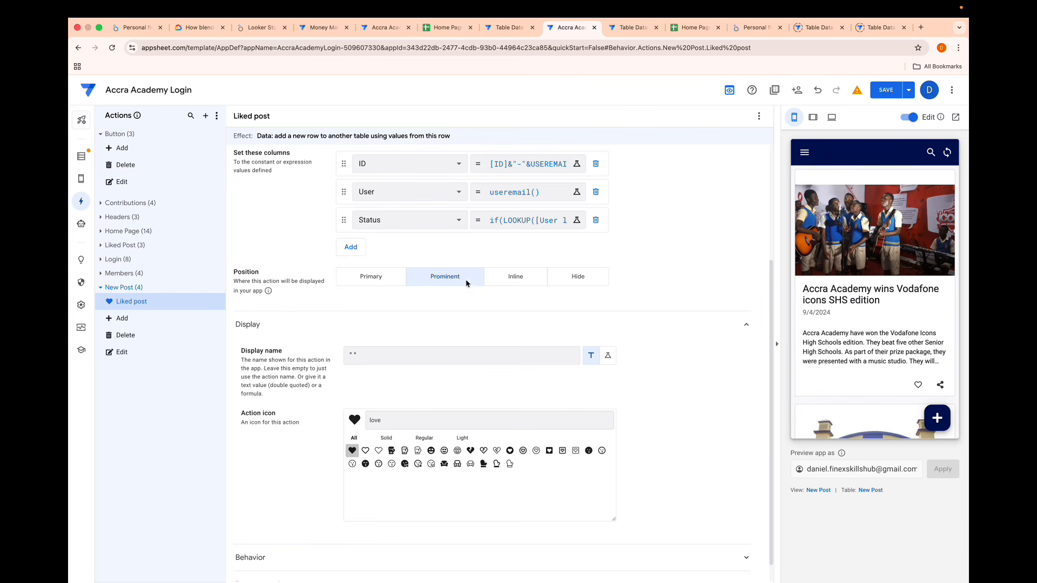
- Create a new format rule that applies to the New Post table's rows
mouse_move(81, 178)
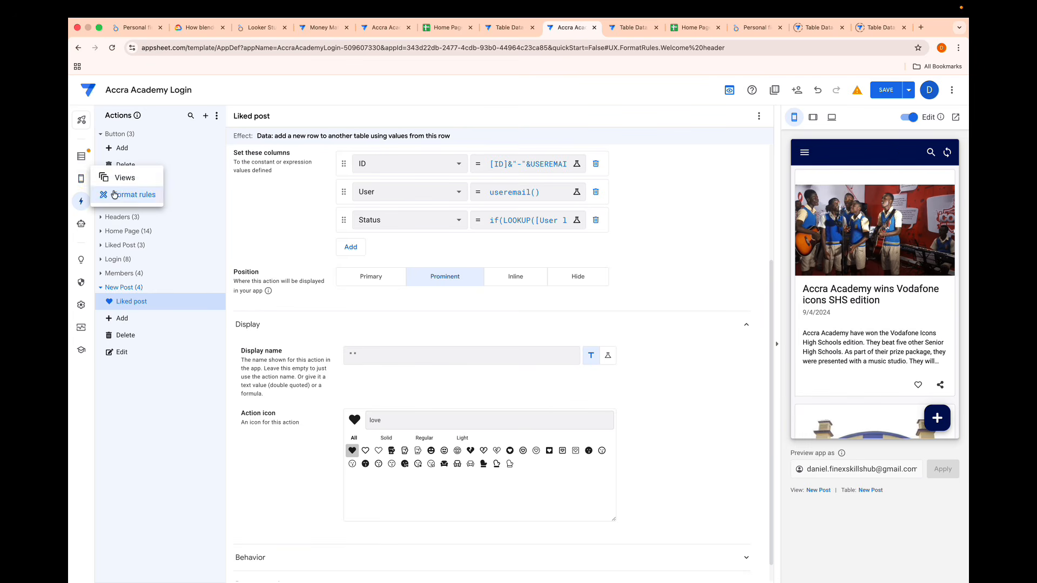
click(115, 195)
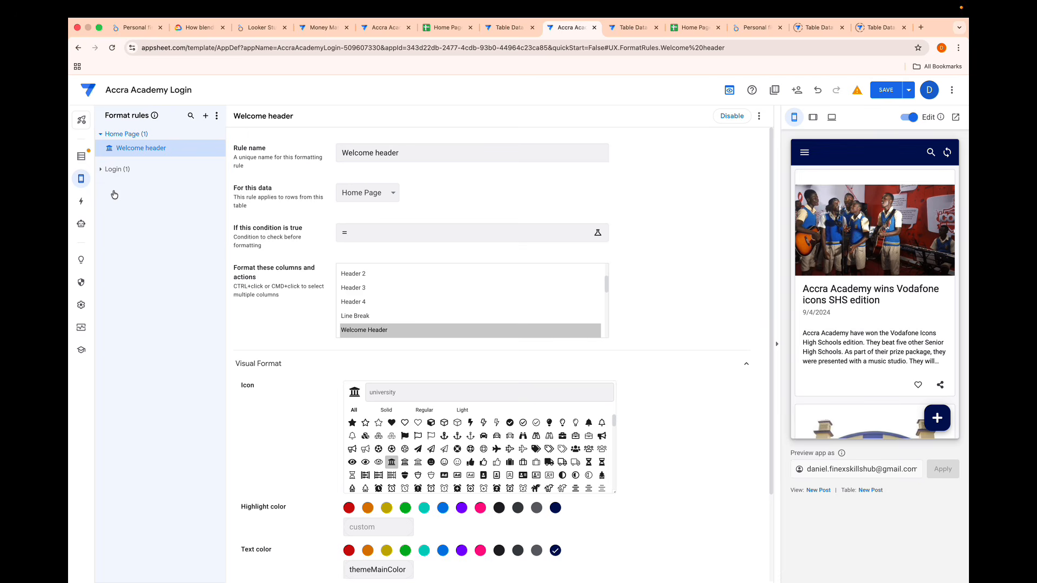
click(205, 116)
click(382, 404)
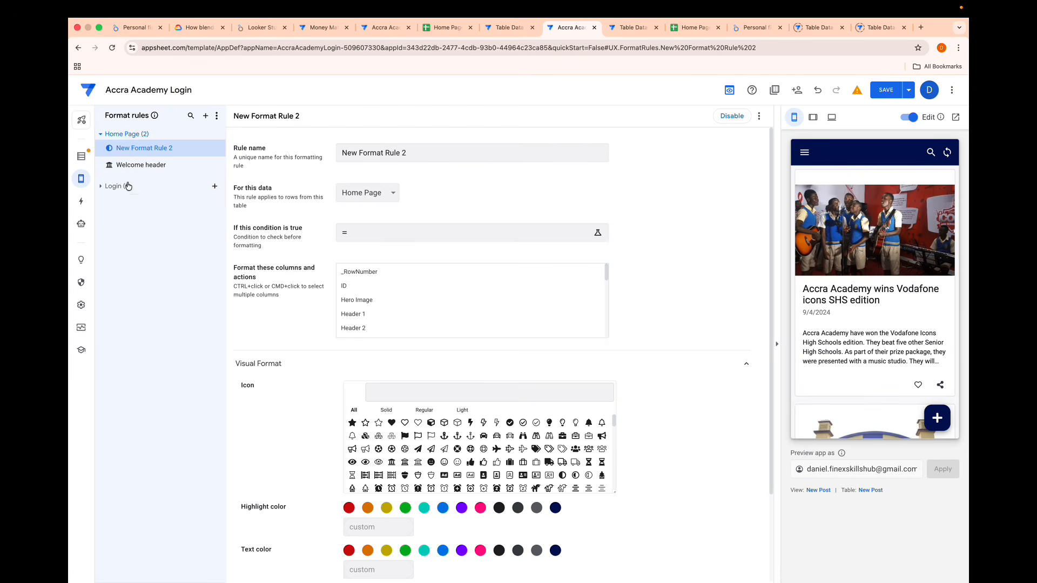
click(391, 199)
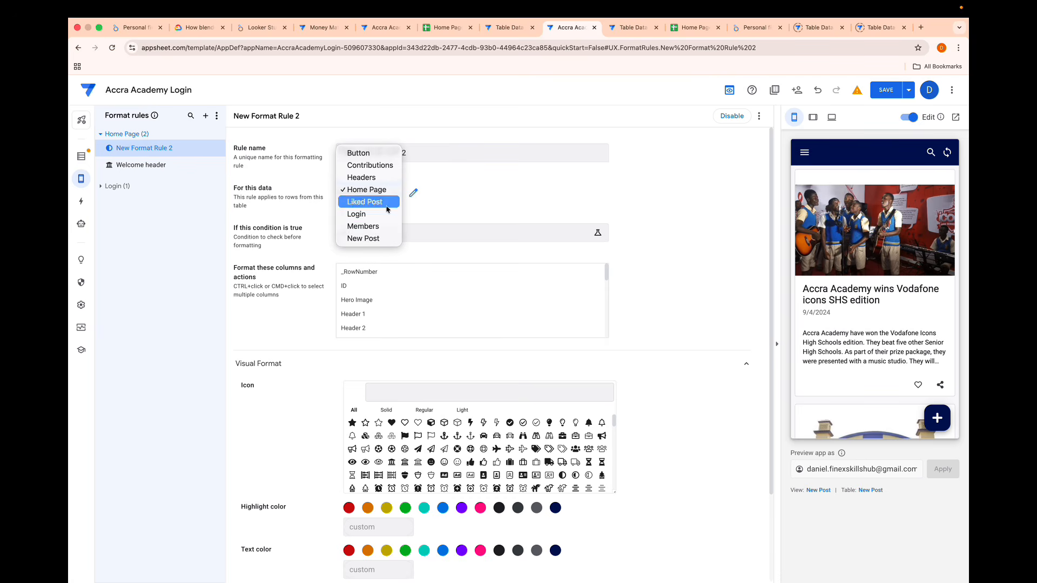
click(375, 238)
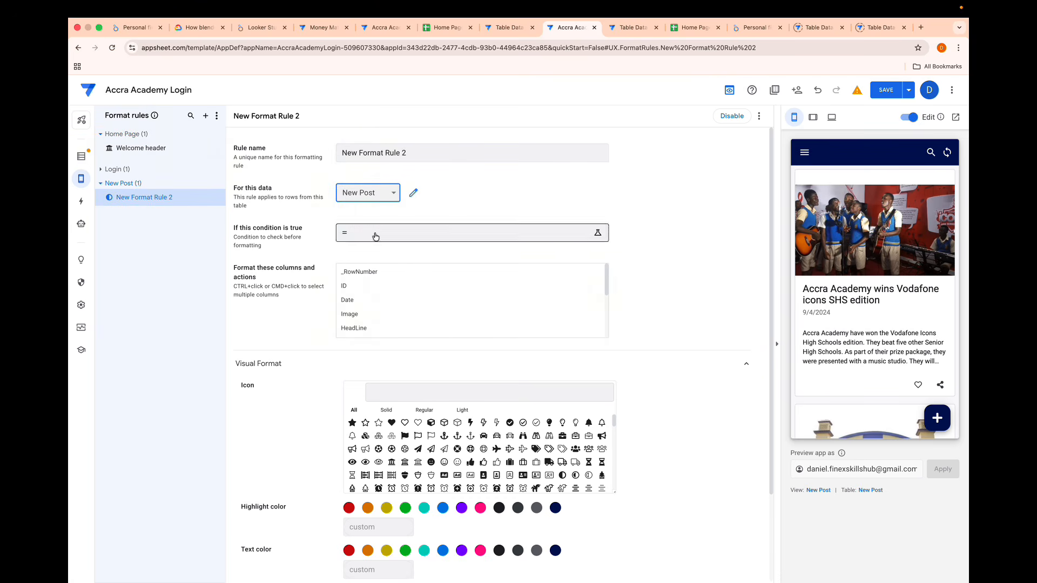
- Name the format rule "like post" and apply it to the Liked post action
triple_click(409, 157)
key(BackSpace)
text(like posrt)
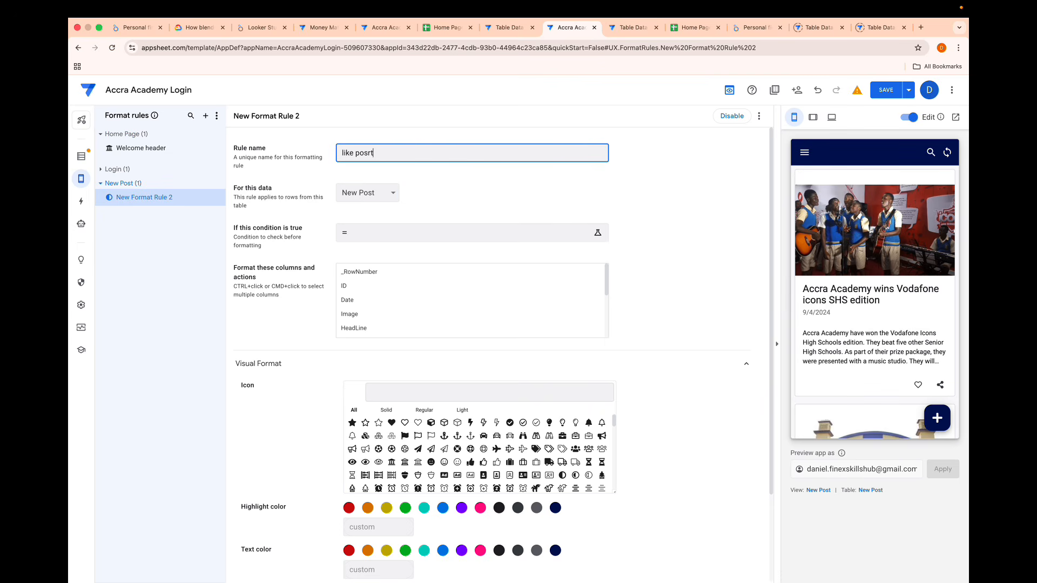
click(412, 193)
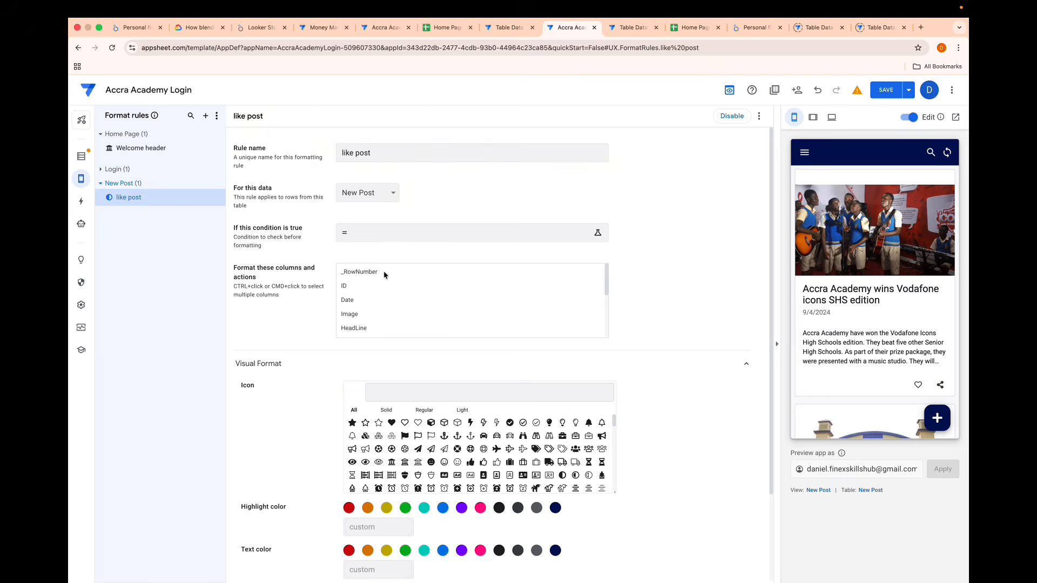
scroll(376, 307, down, 5)
click(363, 328)
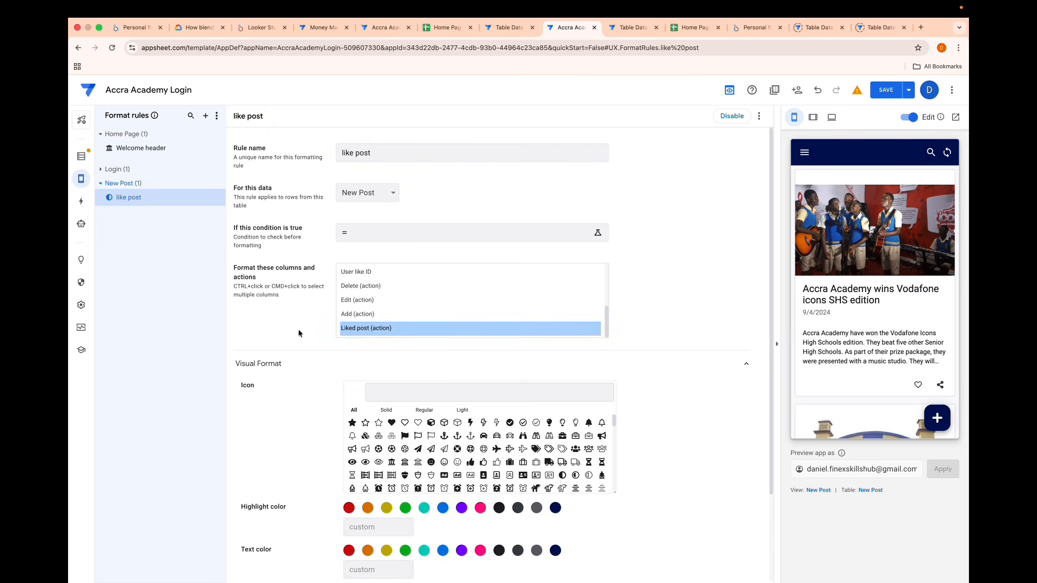
- Give the like post format rule the solid heart icon and a text size of 1.7
scroll(365, 489, down, 2)
scroll(366, 489, up, 2)
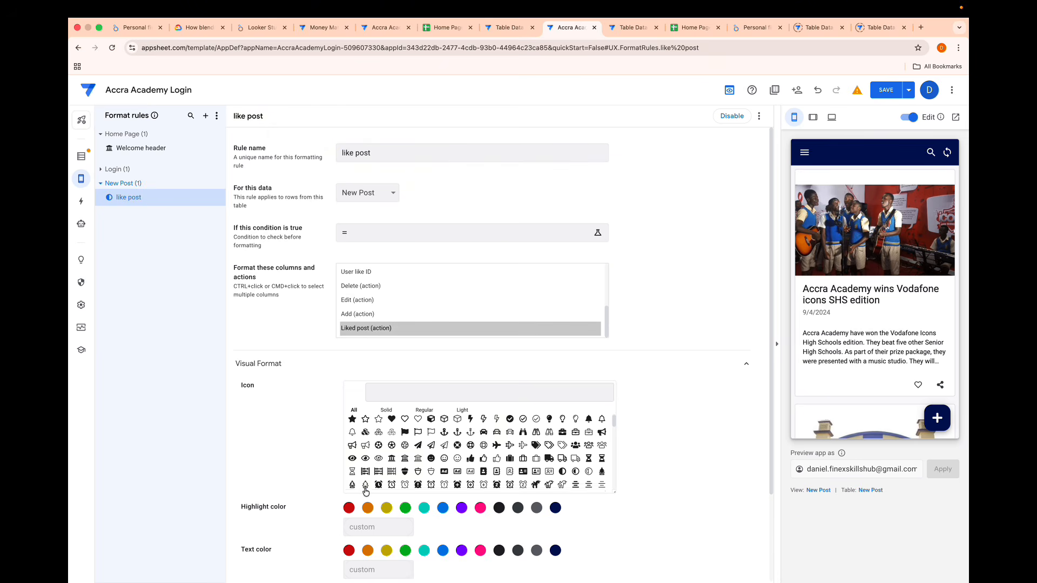
click(391, 423)
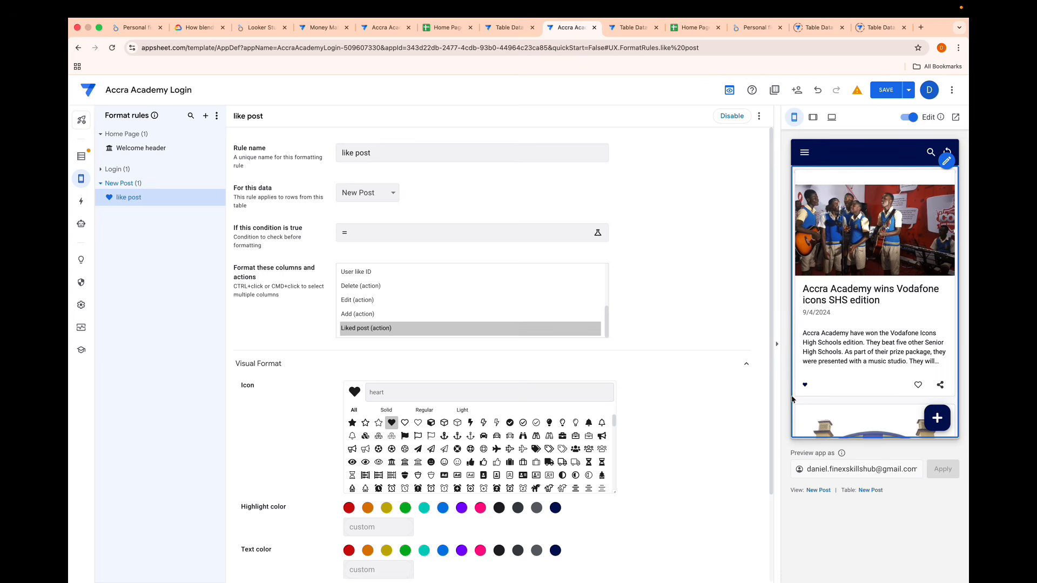
scroll(634, 463, down, 4)
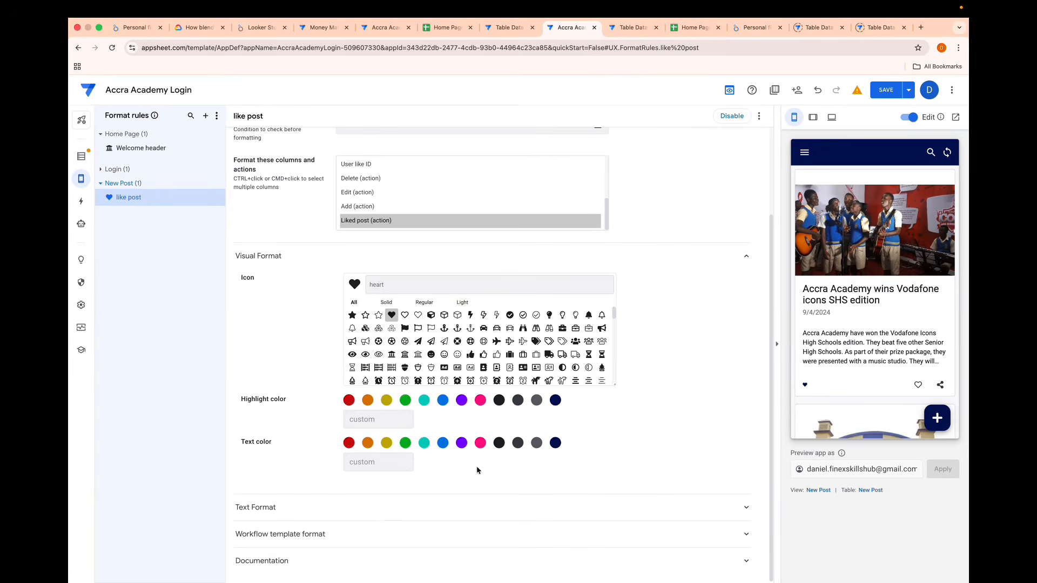
double_click(394, 534)
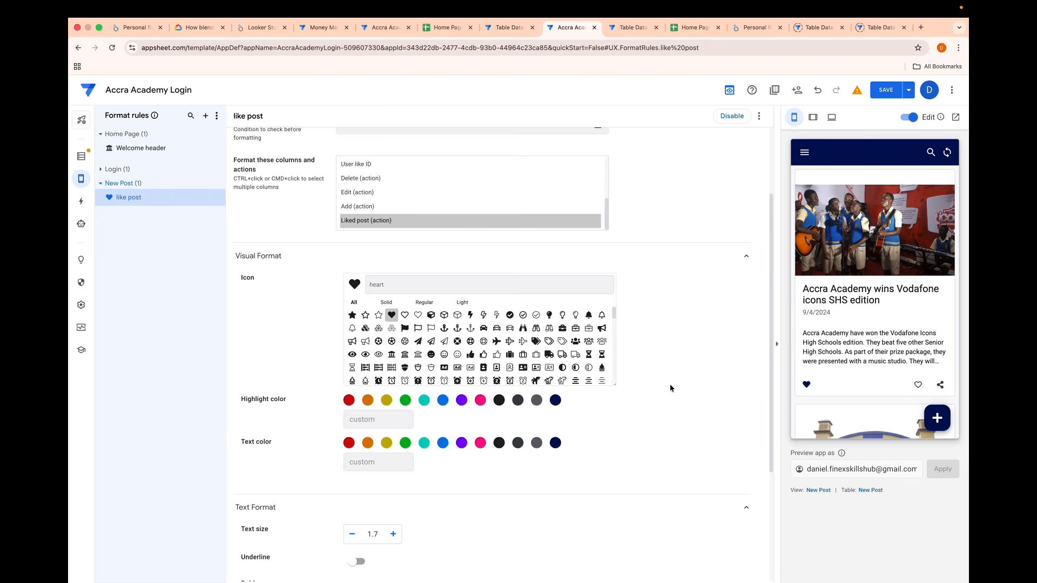
- Try the heart button on the Vodafone card, review the Liked post action's display settings, and save the app
click(806, 384)
click(78, 200)
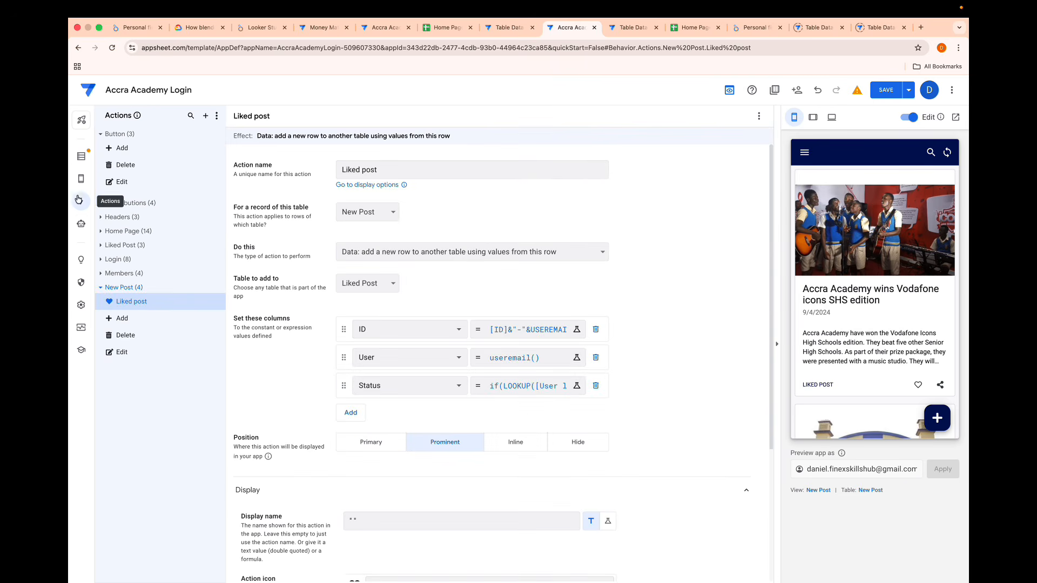
scroll(339, 450, down, 5)
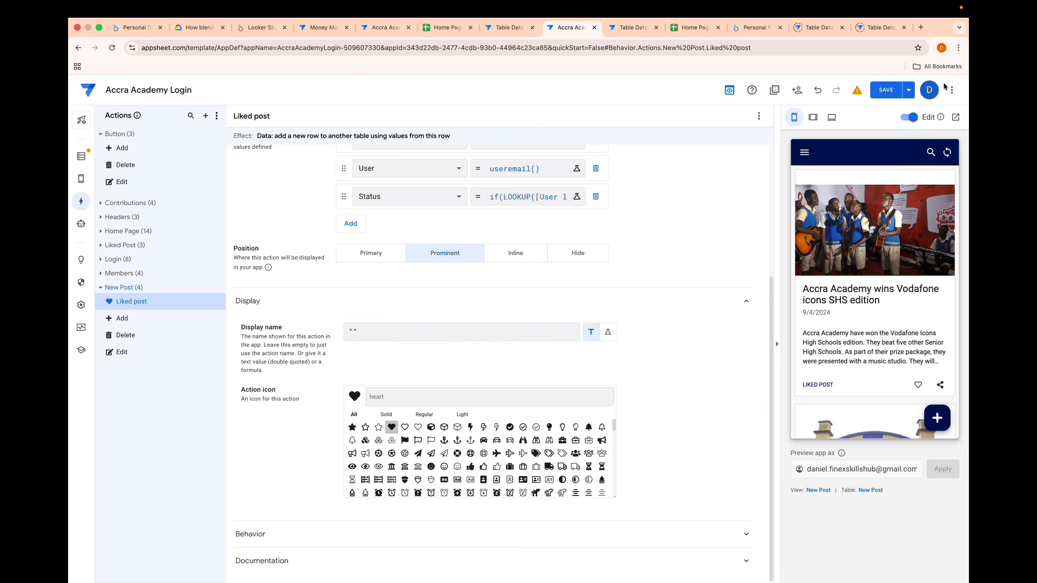
click(886, 91)
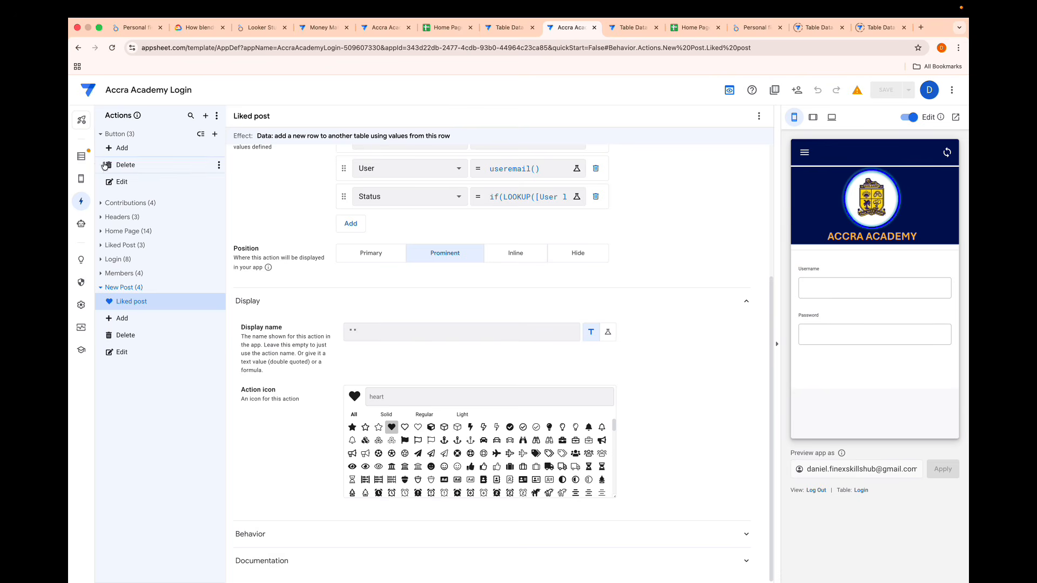
click(81, 156)
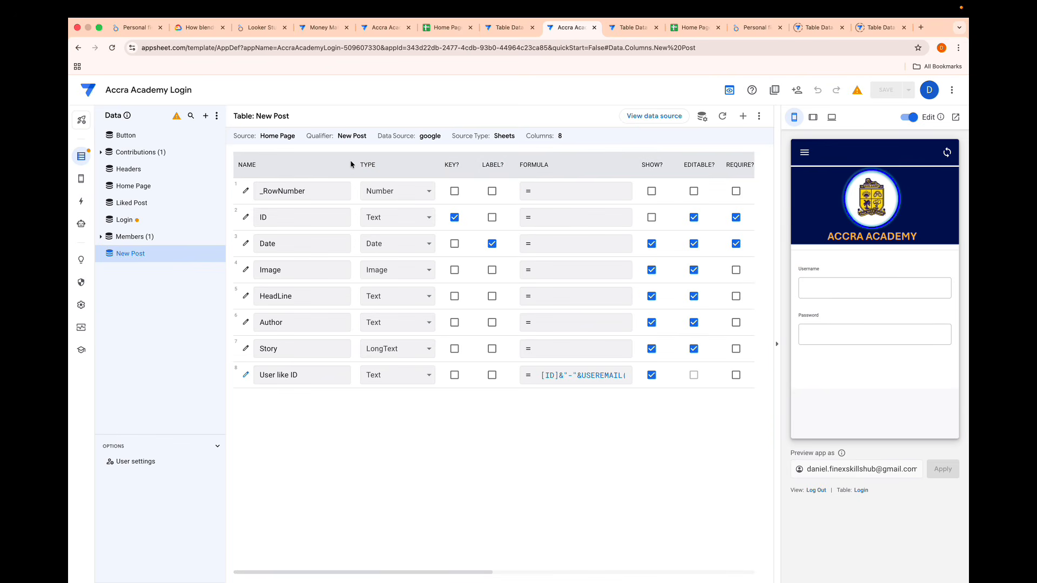
click(743, 115)
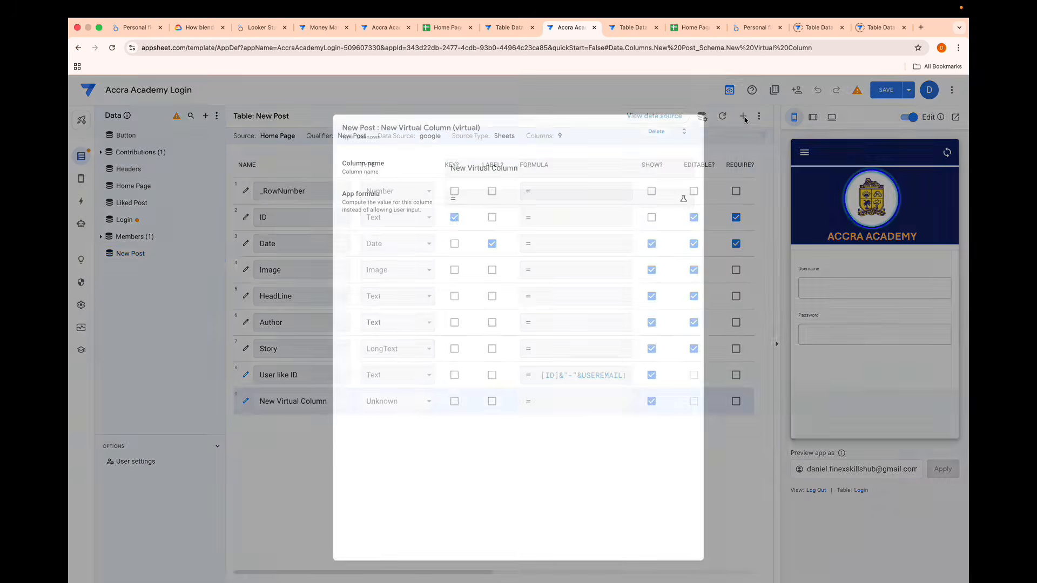
triple_click(521, 169)
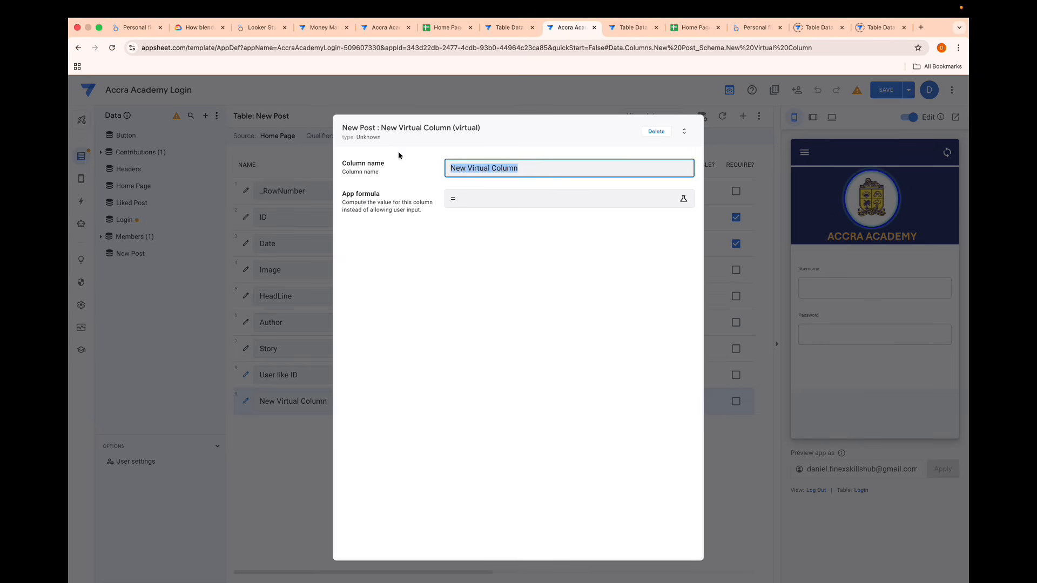
click(655, 132)
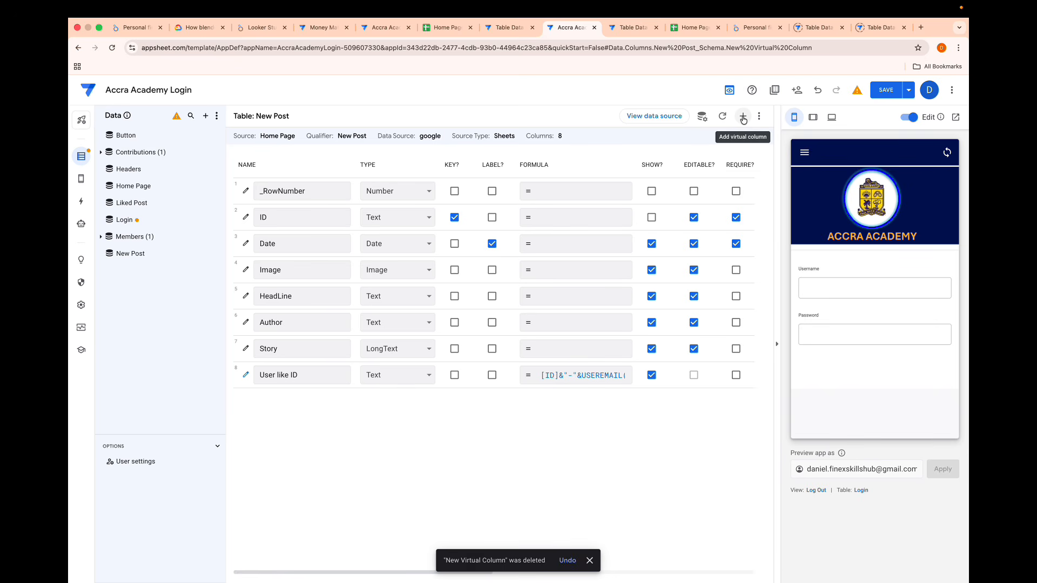
click(589, 560)
- Add a virtual column named Liked Records to the New Post table
click(743, 116)
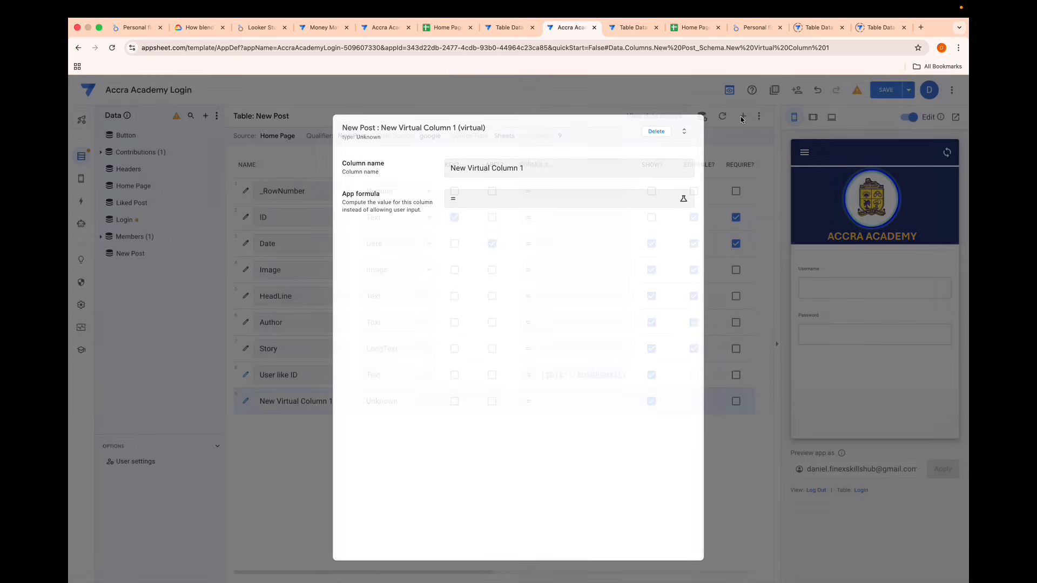
click(543, 171)
key(super+a)
key(BackSpace)
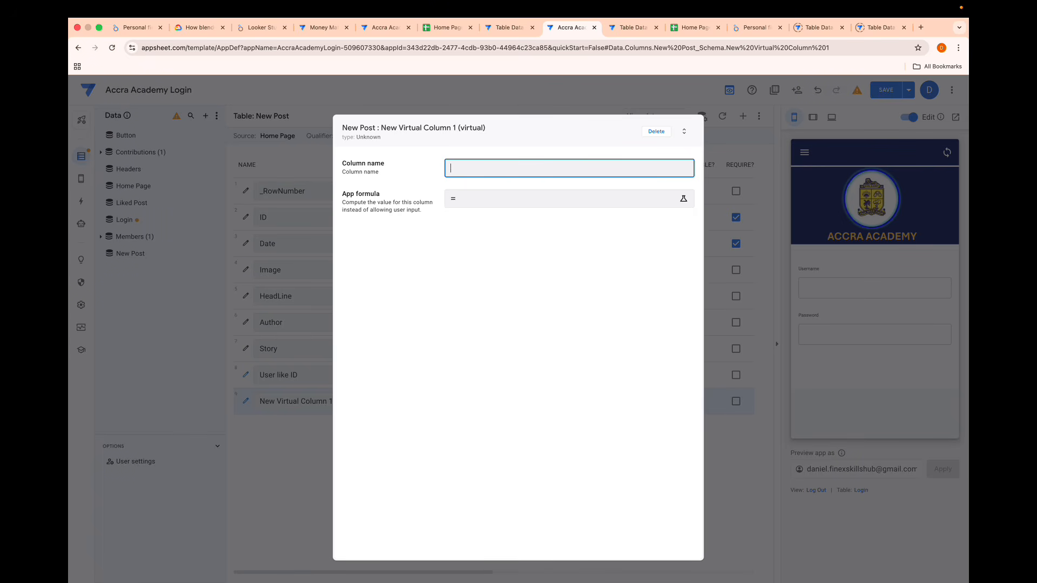
text(Post)
text( Like)
key(BackSpace)
key(BackSpace)
key(BackSpace)
key(BackSpace)
key(BackSpace)
key(BackSpace)
text(Liked Ro)
text(cords)
- Start the Liked Records formula as a FILTER on "Liked Post" with and([Status]="like", and an open second column condition
click(473, 206)
text(FILTER())
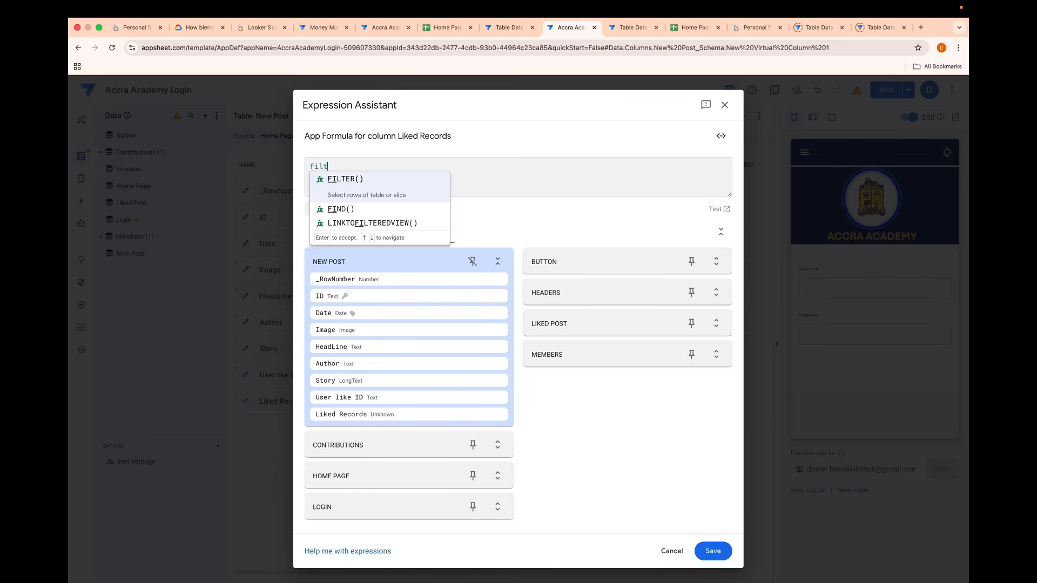
key(Return)
text("li)
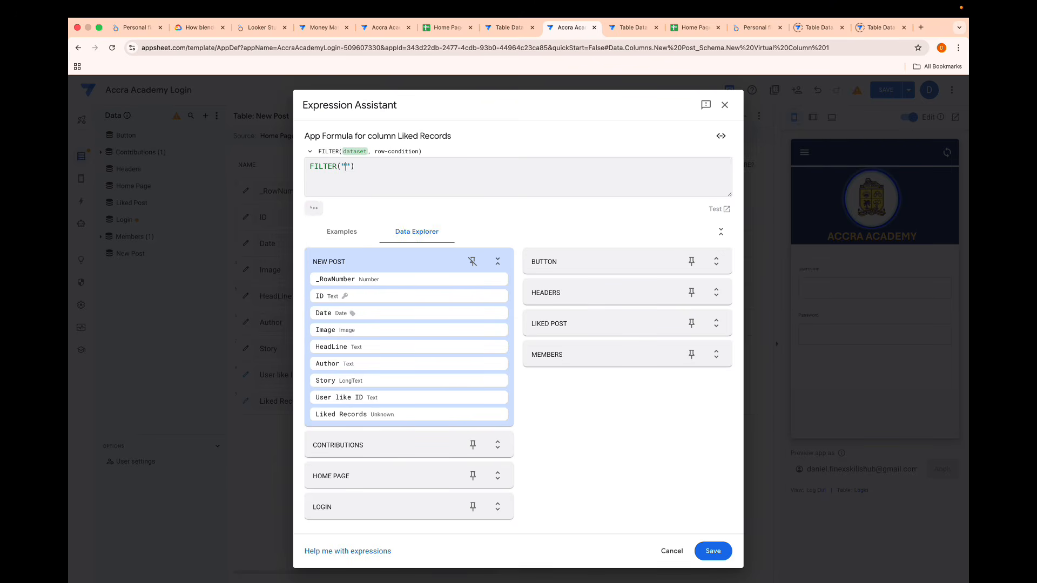
key(Return)
text(,)
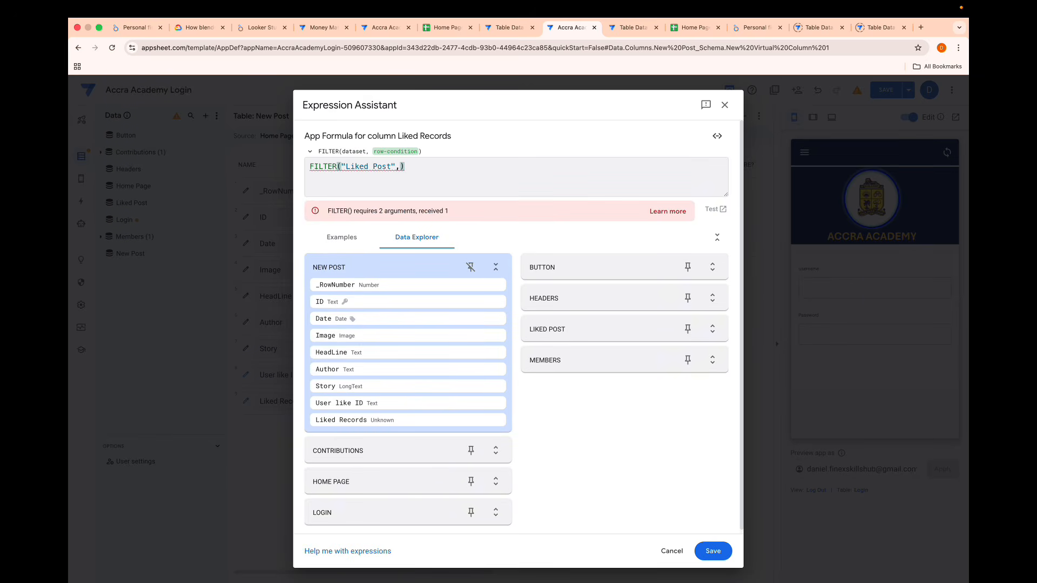
text(and()
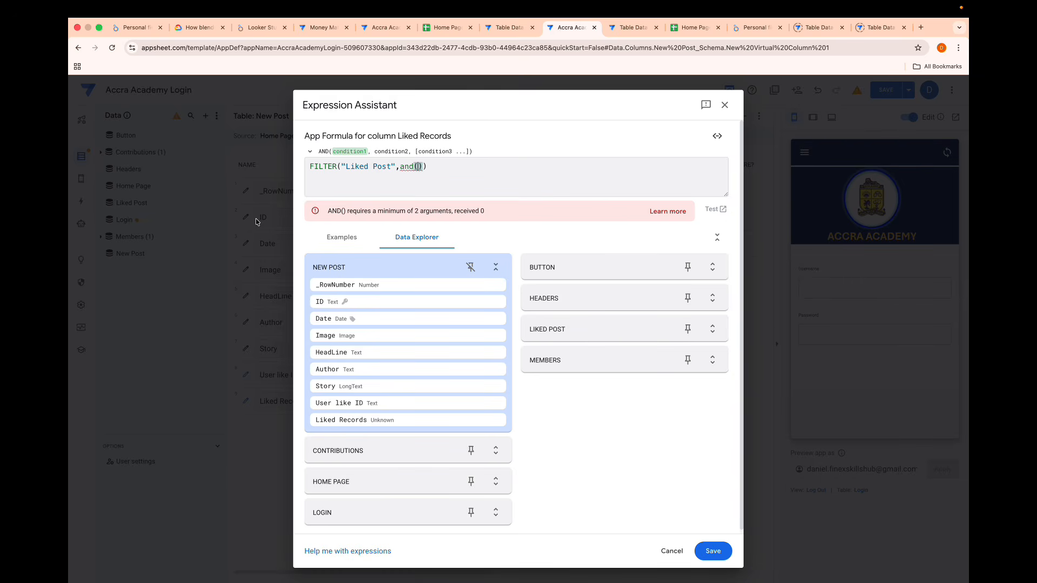
text([st)
key(Return)
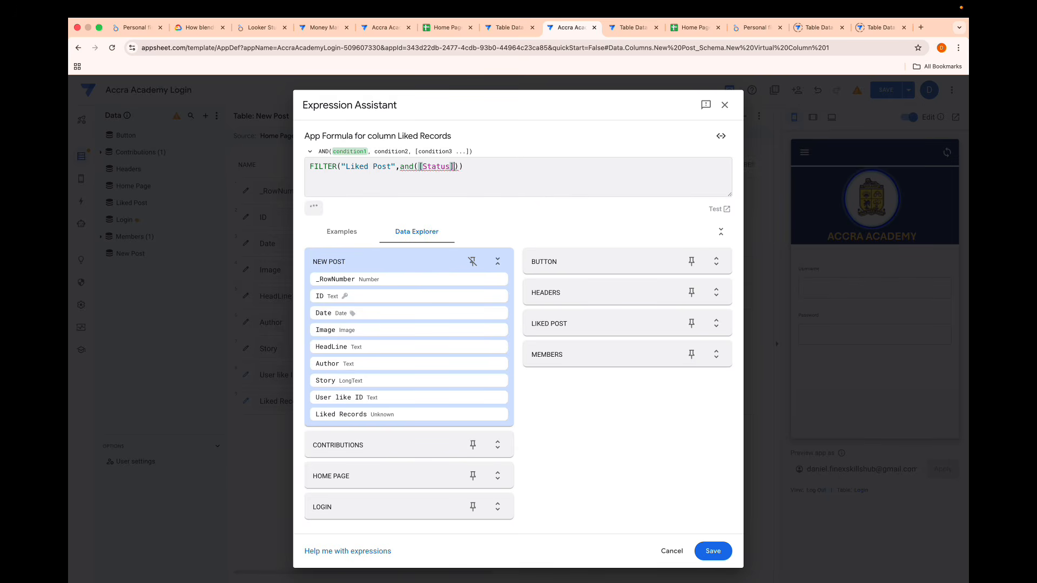
text(="like")
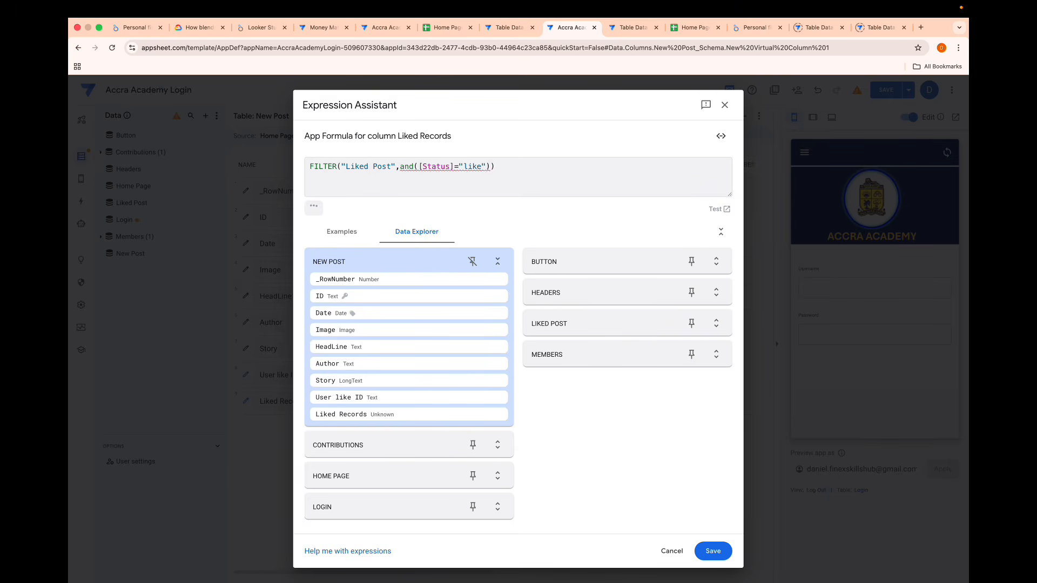
text(,)
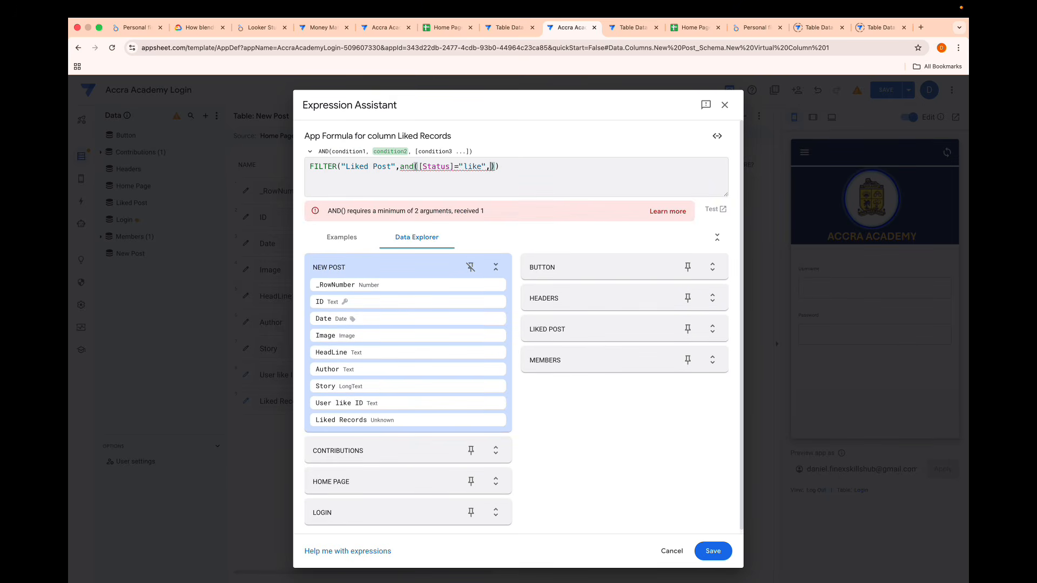
text([)
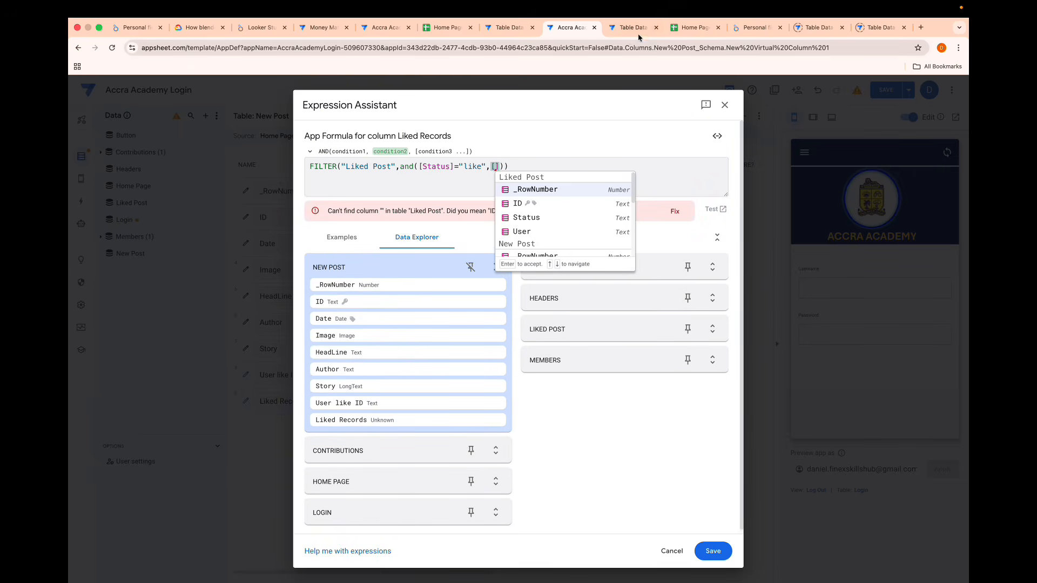
- Check the IDs in the Liked Post sheet, discard the unfinished formula and delete the Liked Records column
click(694, 27)
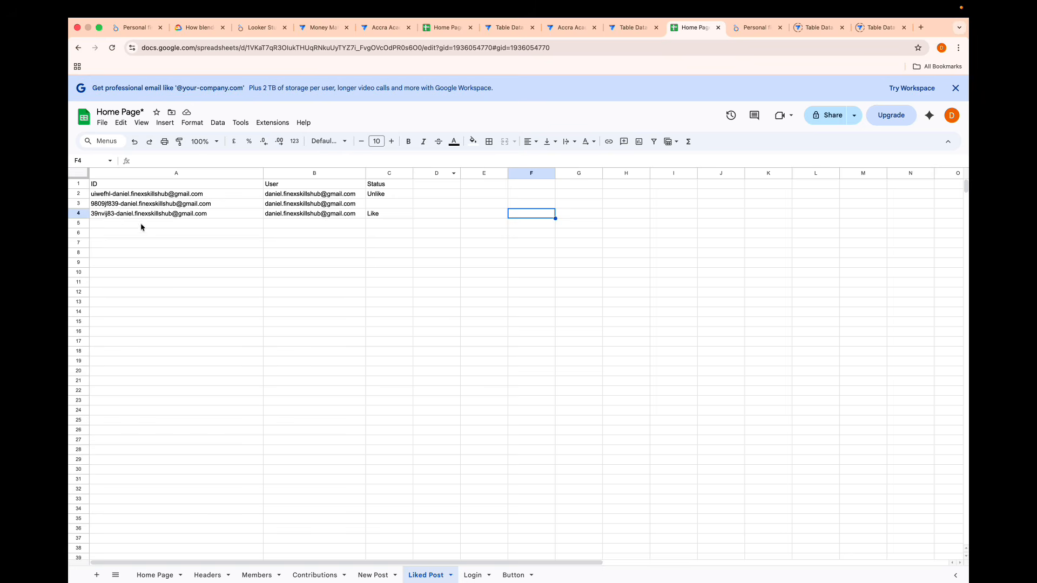
click(569, 27)
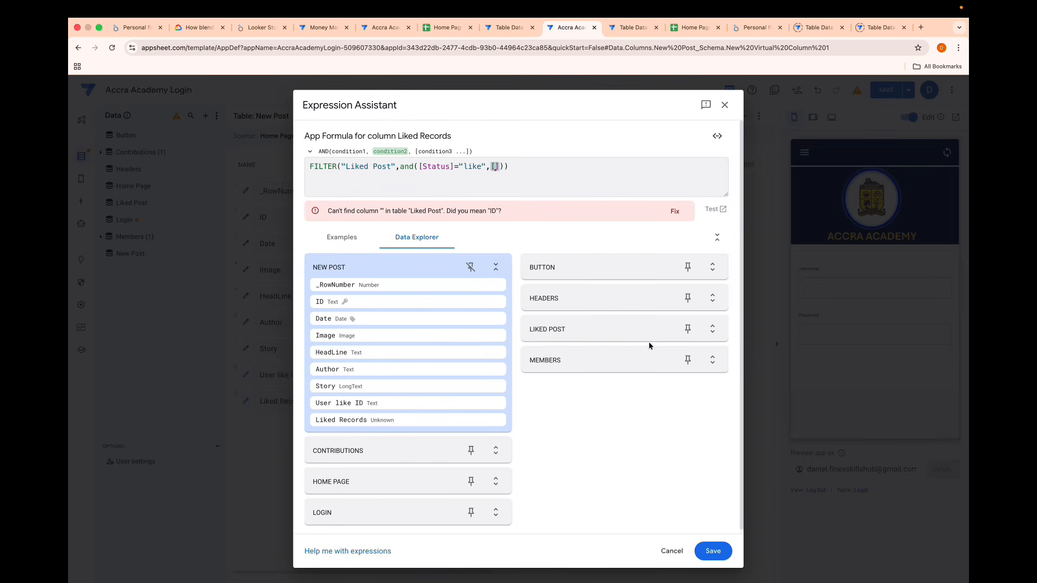
click(673, 559)
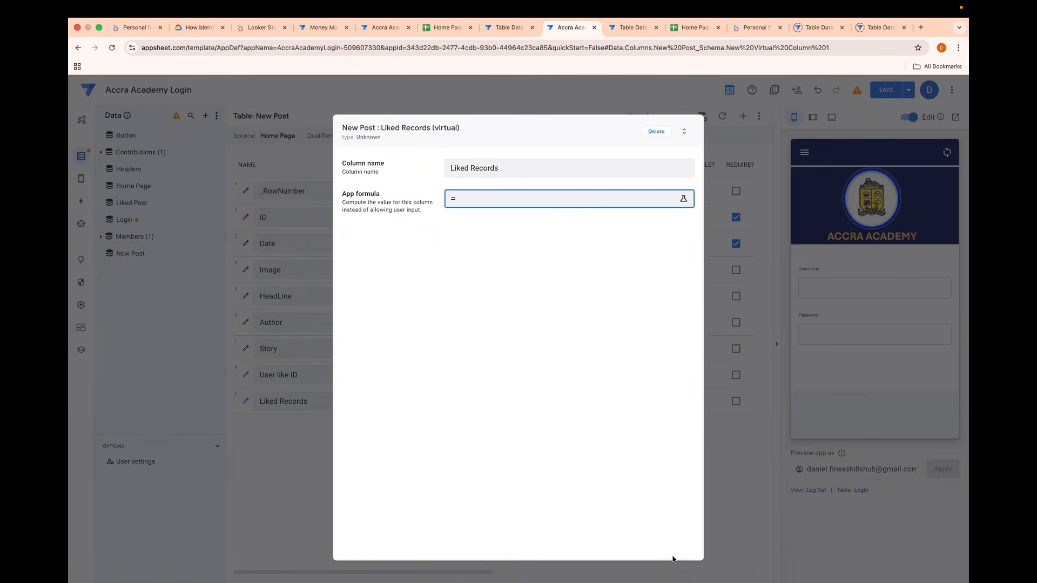
click(662, 137)
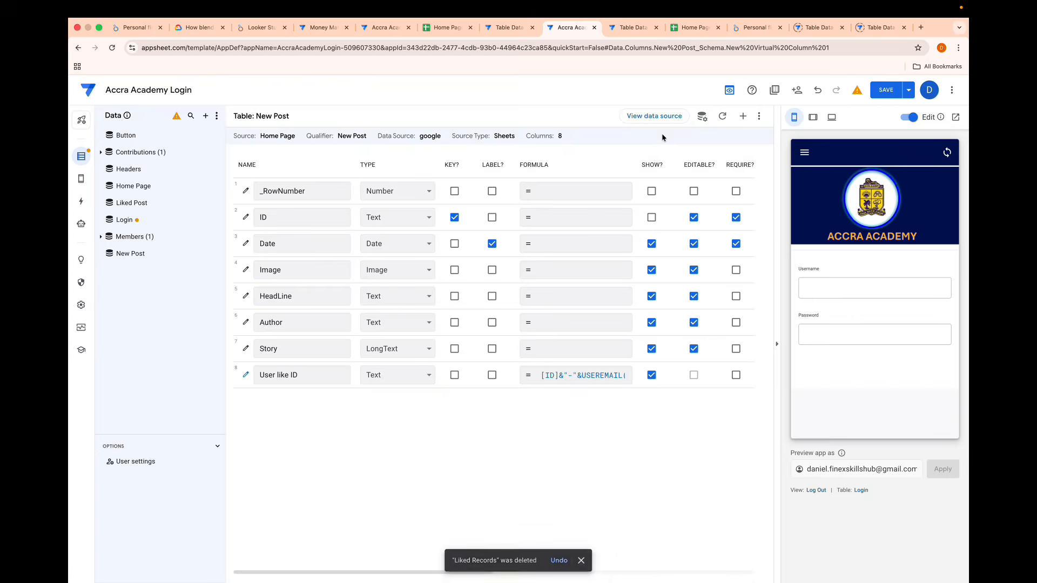
- Add a virtual column named Post ID to the Liked Post table
click(136, 210)
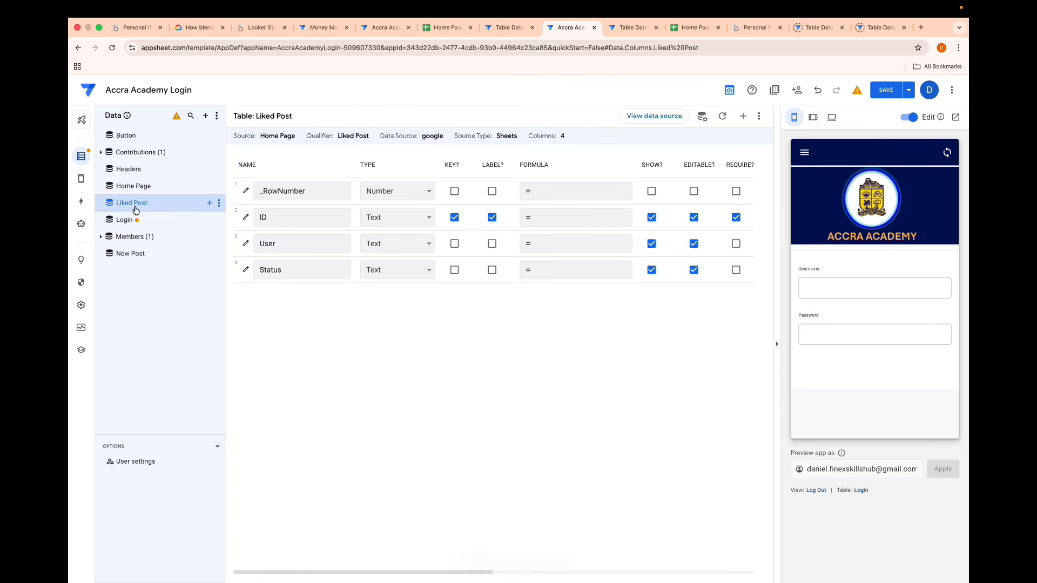
click(744, 116)
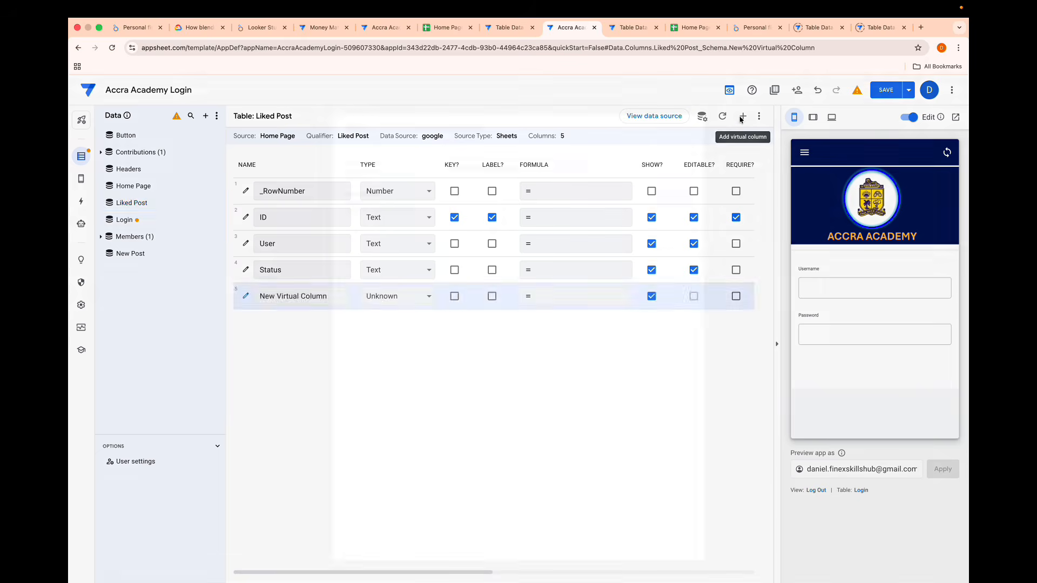
drag(574, 162, 391, 158)
key(BackSpace)
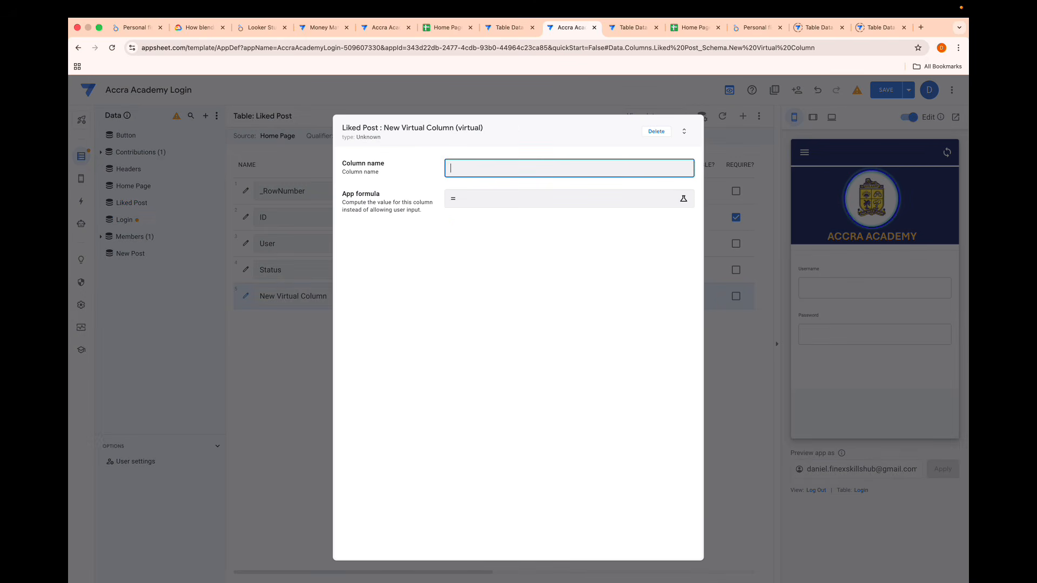
text(t ID)
- Enter LEFT([ID],FIND("-",[ID])) as the app formula of the Post ID column
click(471, 204)
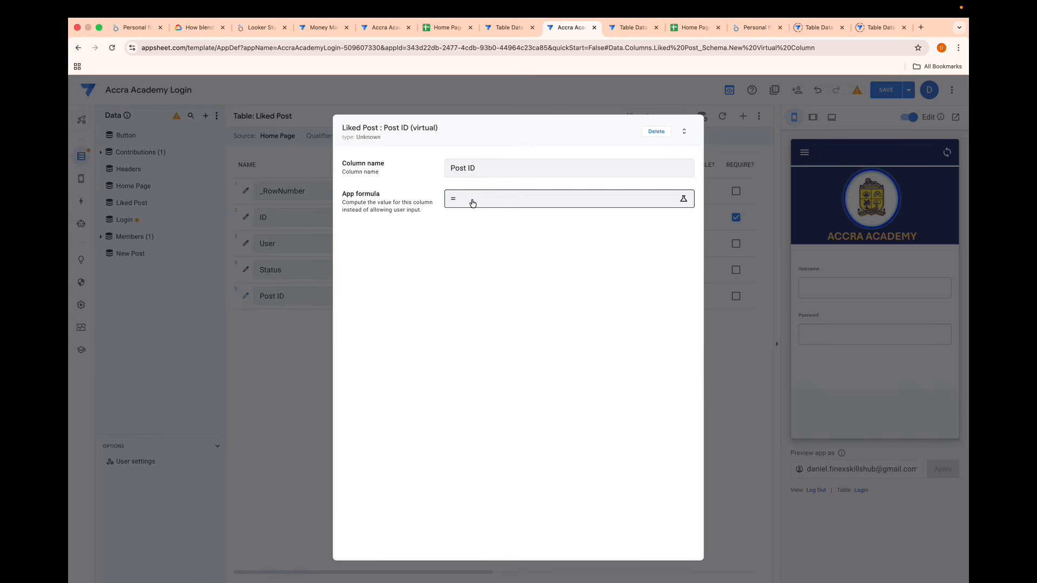
text(LEFT())
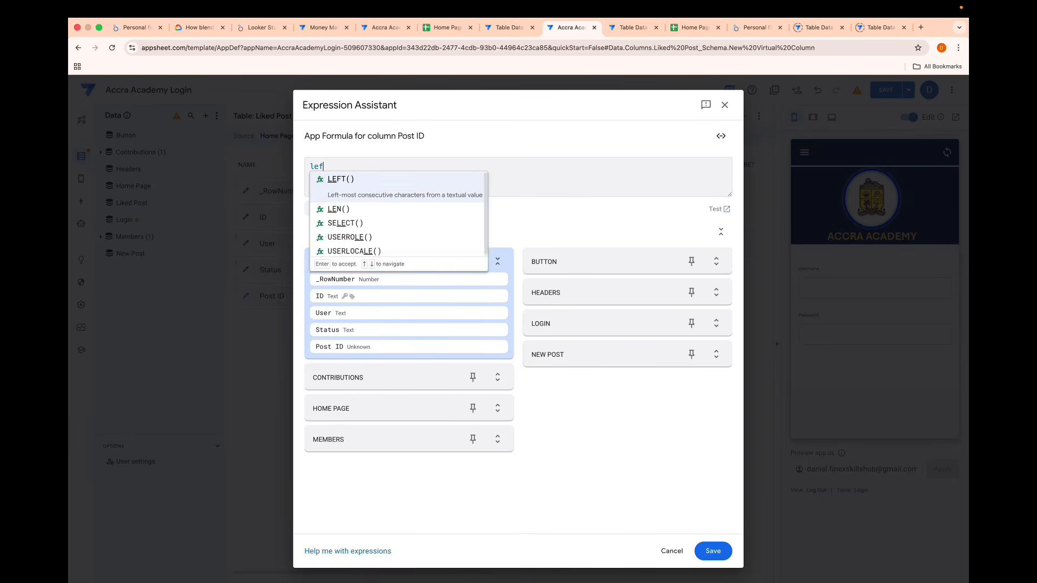
text([id)
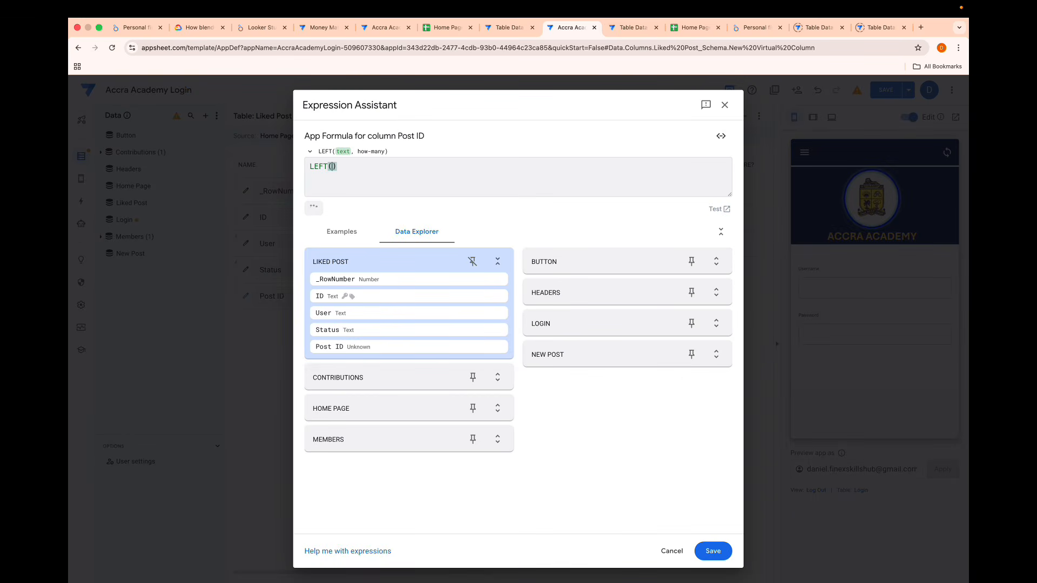
key(Return)
text(,)
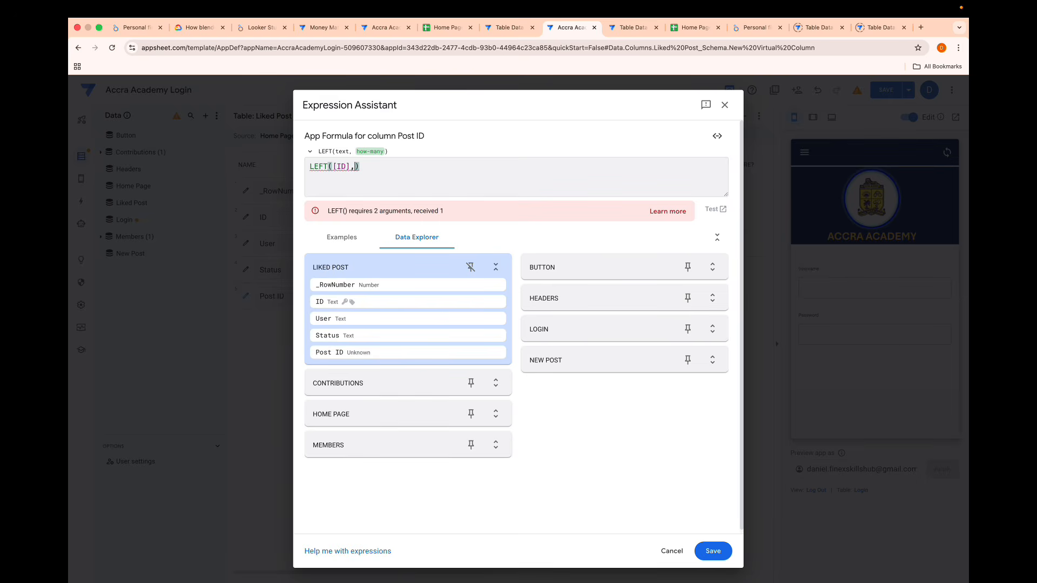
text(FIND()
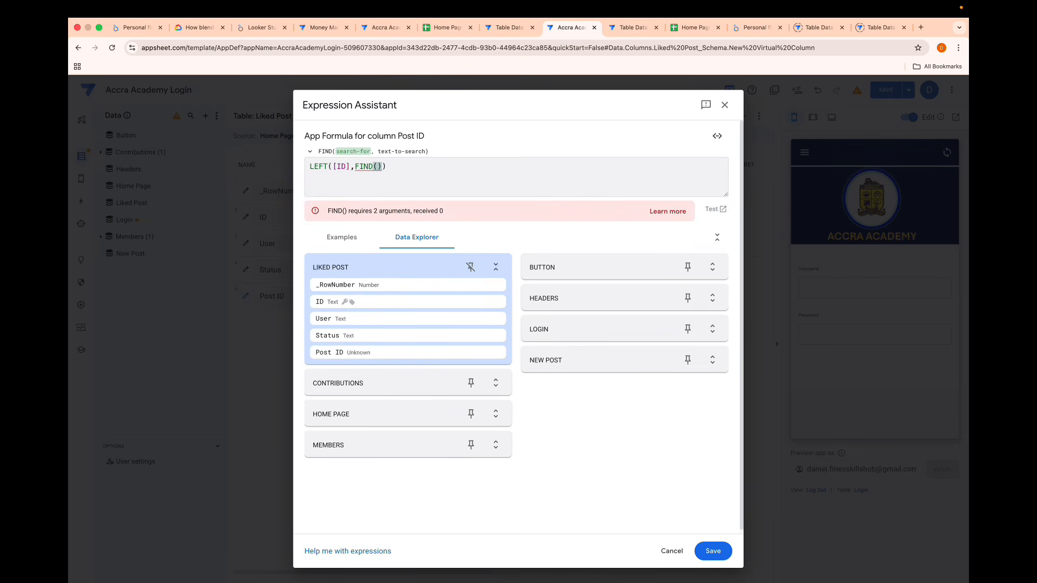
text("-")
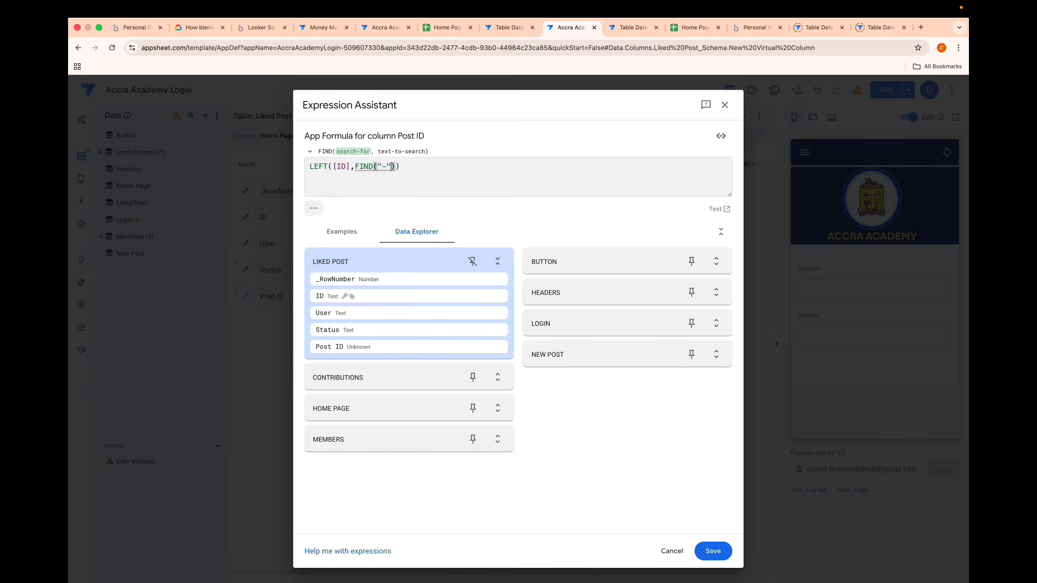
text(,[i)
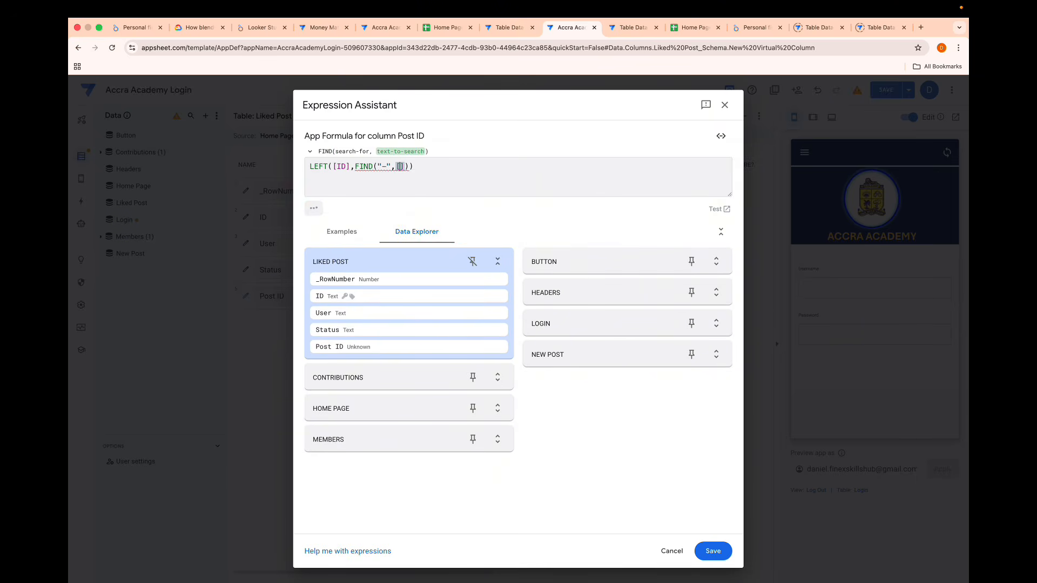
key(Return)
- Subtract 1 from the FIND result in the Post ID formula, then save the formula and finish the column
click(354, 167)
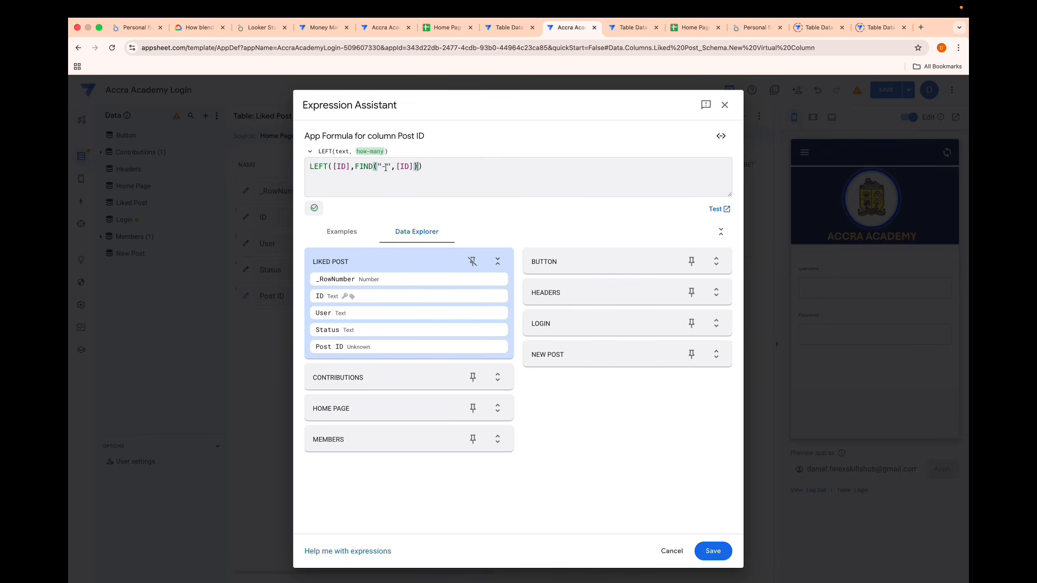
text(-1)
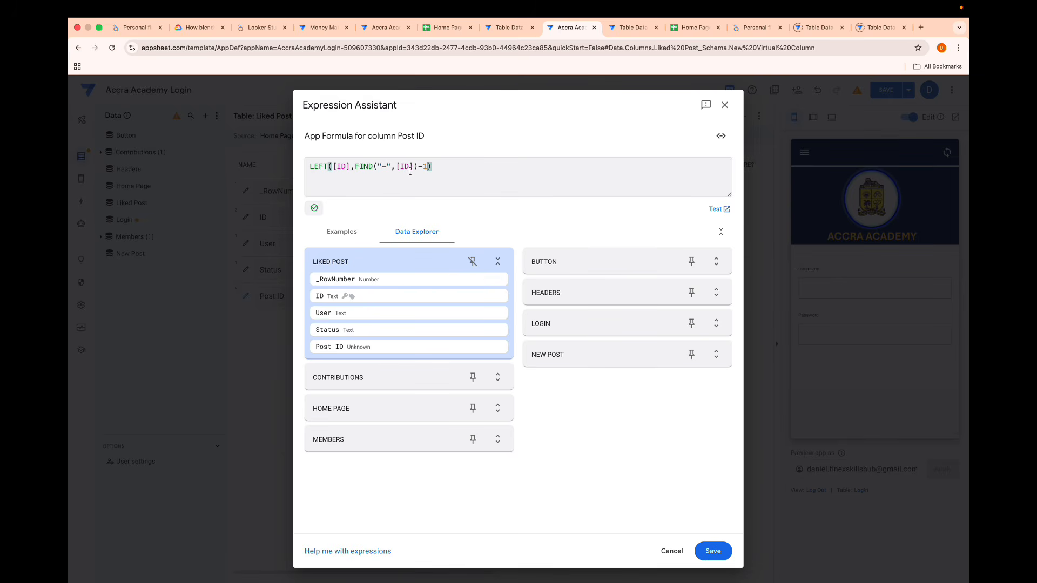
click(715, 555)
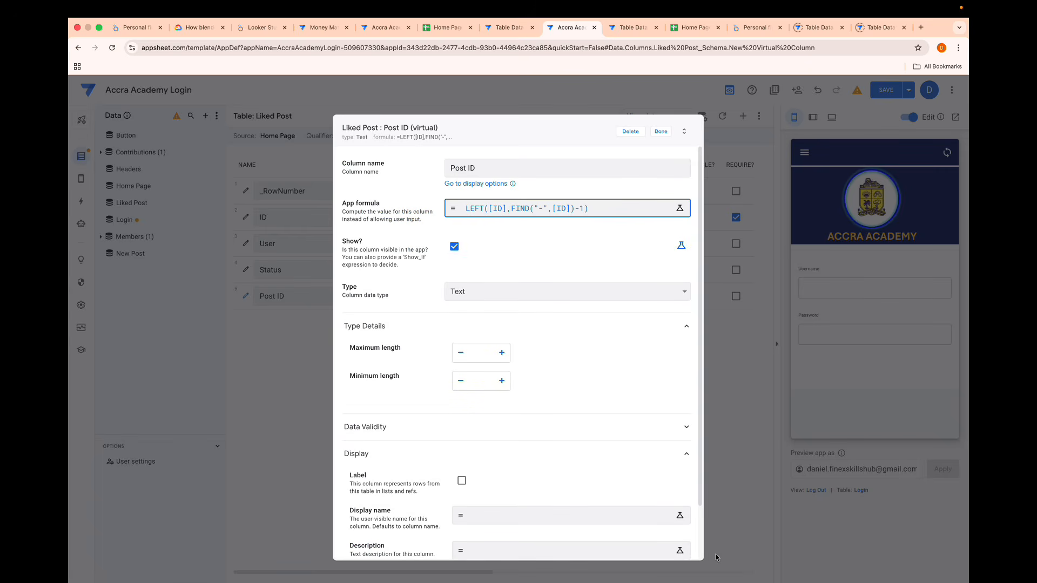
click(661, 132)
- Add a virtual column named Liked Records to the New Post table
click(164, 263)
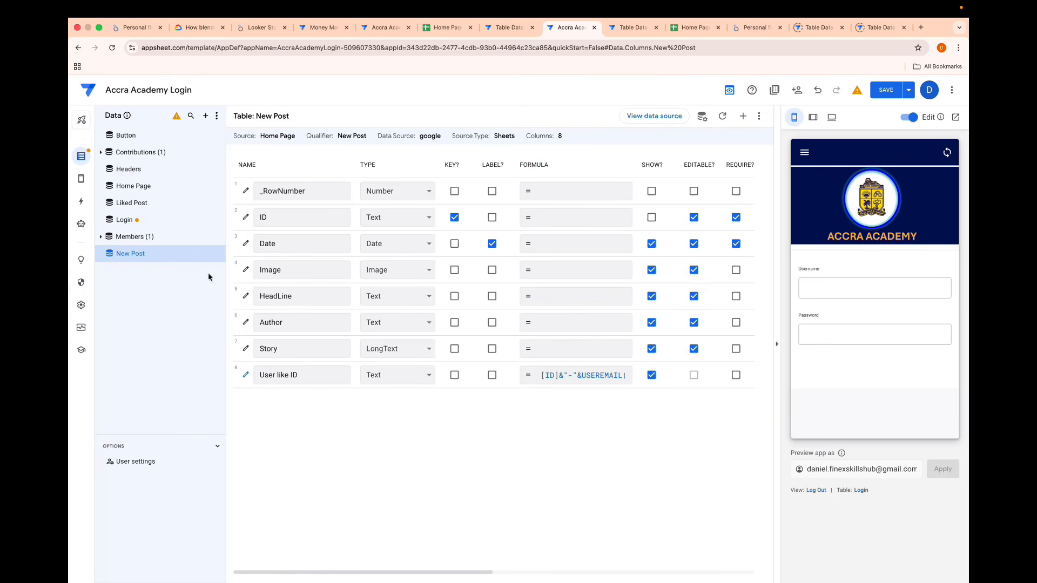
click(742, 118)
click(533, 167)
click(391, 165)
key(BackSpace)
text(Like)
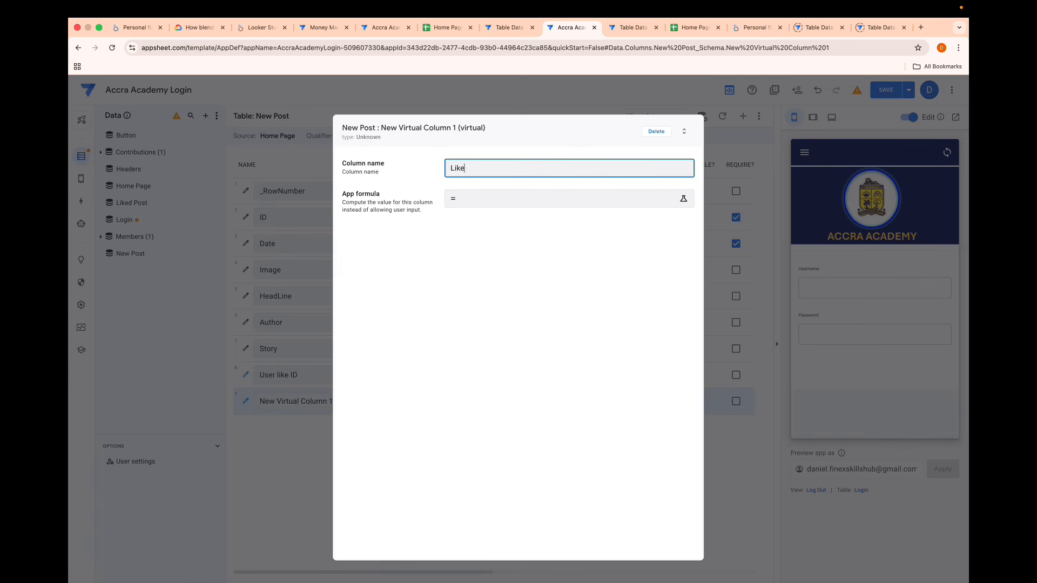
text(d Records)
- Start the Liked Records formula as a FILTER on "Liked Post" with an and() whose first condition is [Status]="like"
click(478, 204)
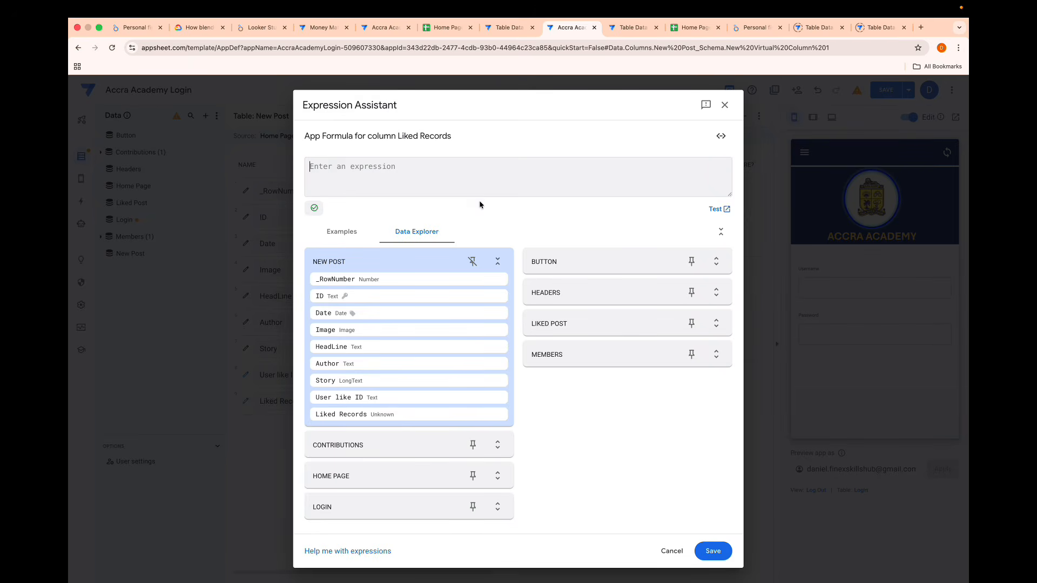
text(FILTER(")
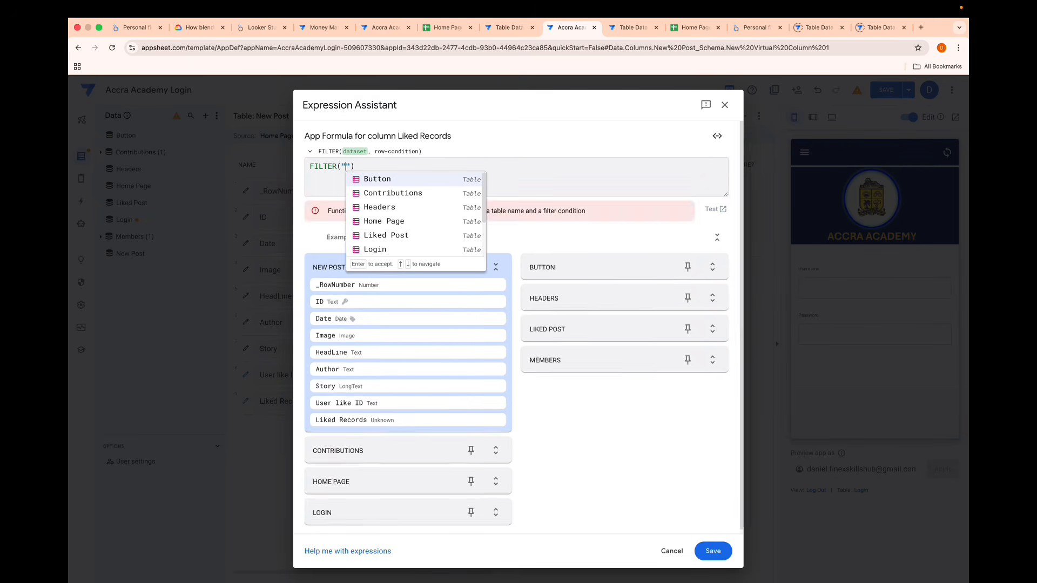
text(lik)
key(Return)
text(,)
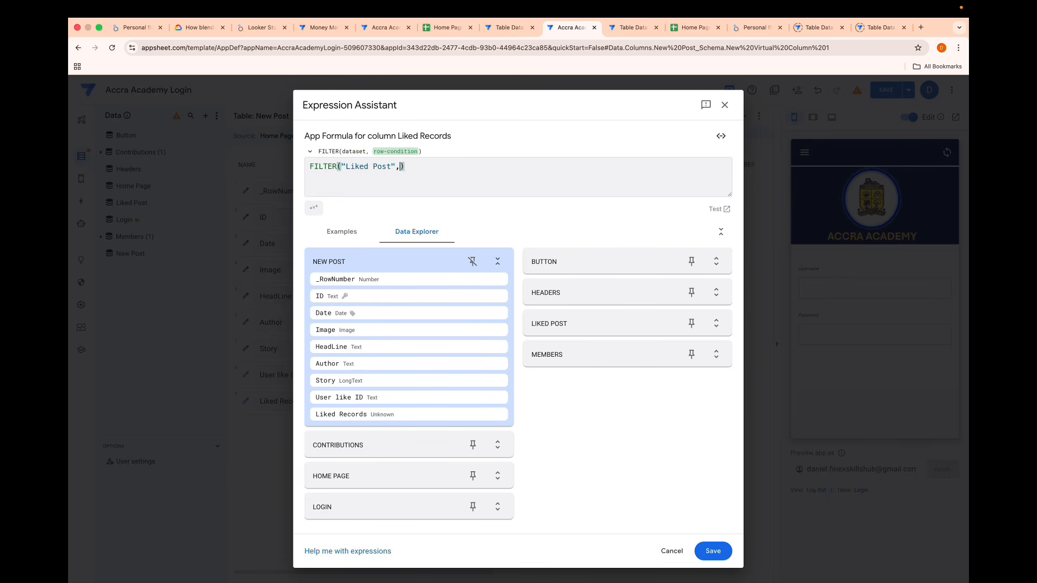
text(and()
text([st)
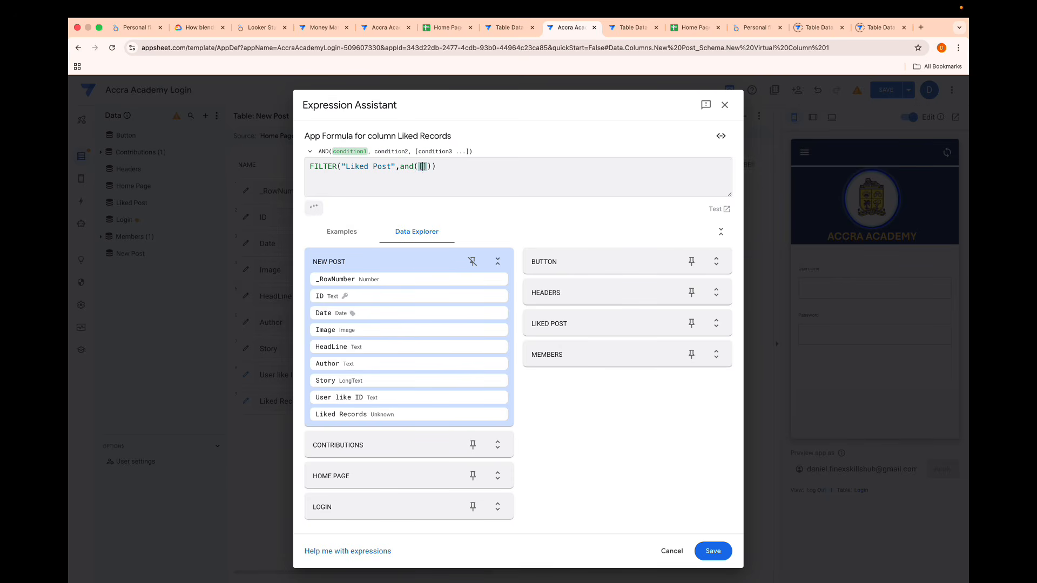
key(Return)
text(="like")
text(,)
text([po)
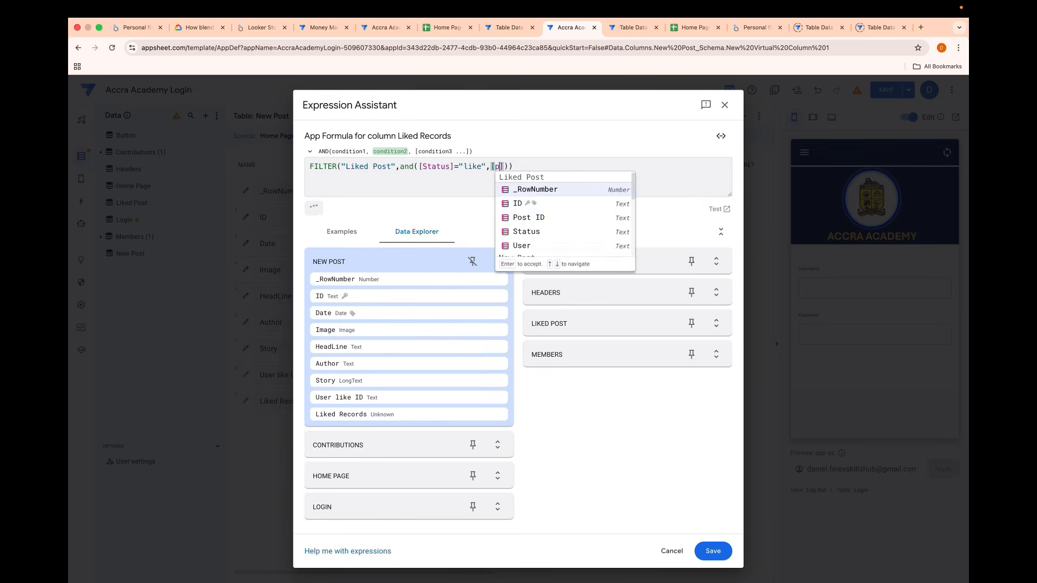
- Add [Post ID]=[_THISROW].[id] as the second condition of the Liked Records filter
key(Return)
text(=)
text([_thi)
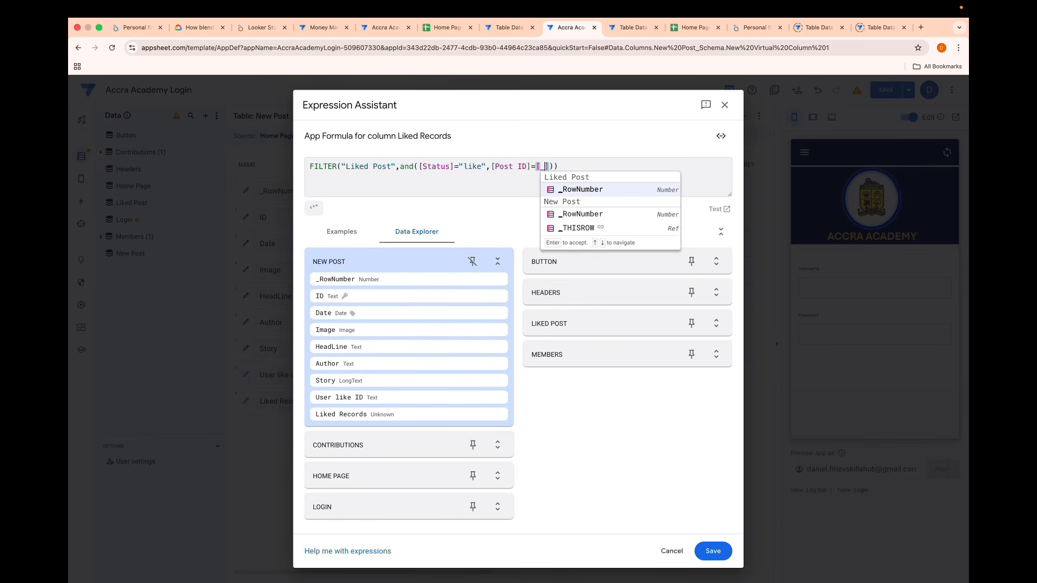
key(Return)
text(.[id)
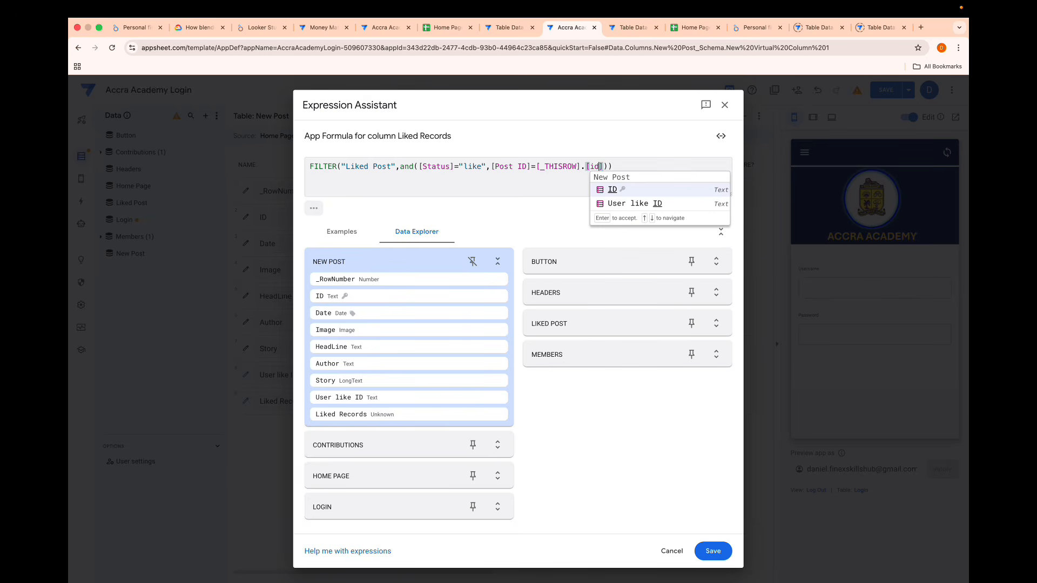
- Save the Liked Records formula and the app, and check the column's list settings
click(630, 166)
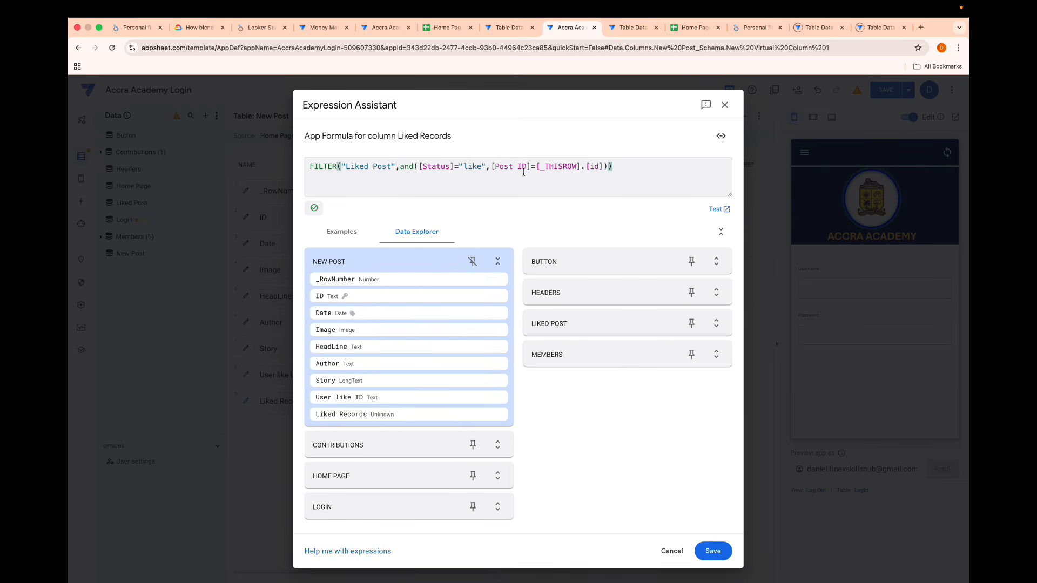
click(713, 551)
click(662, 132)
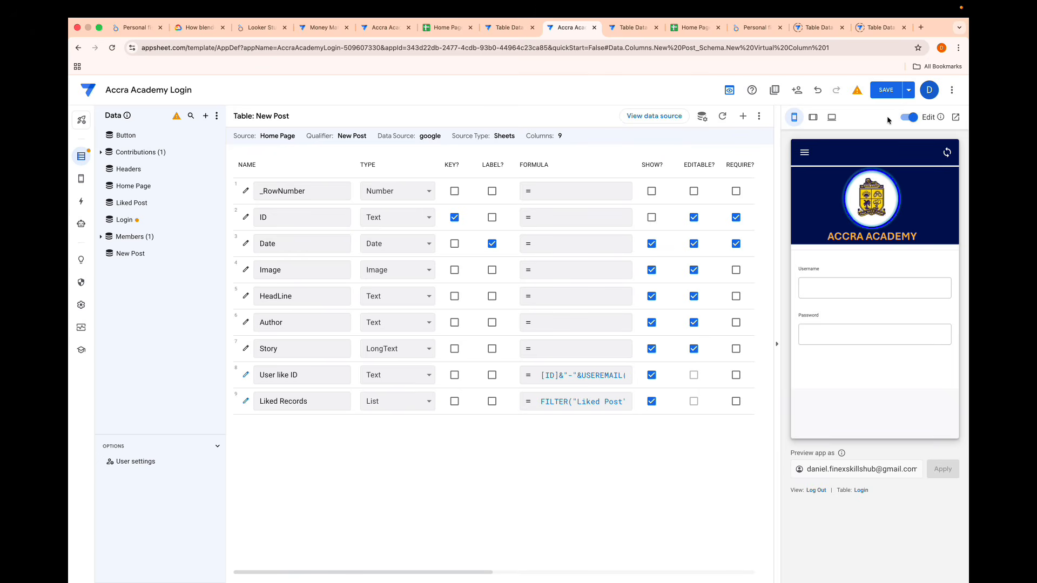
click(887, 97)
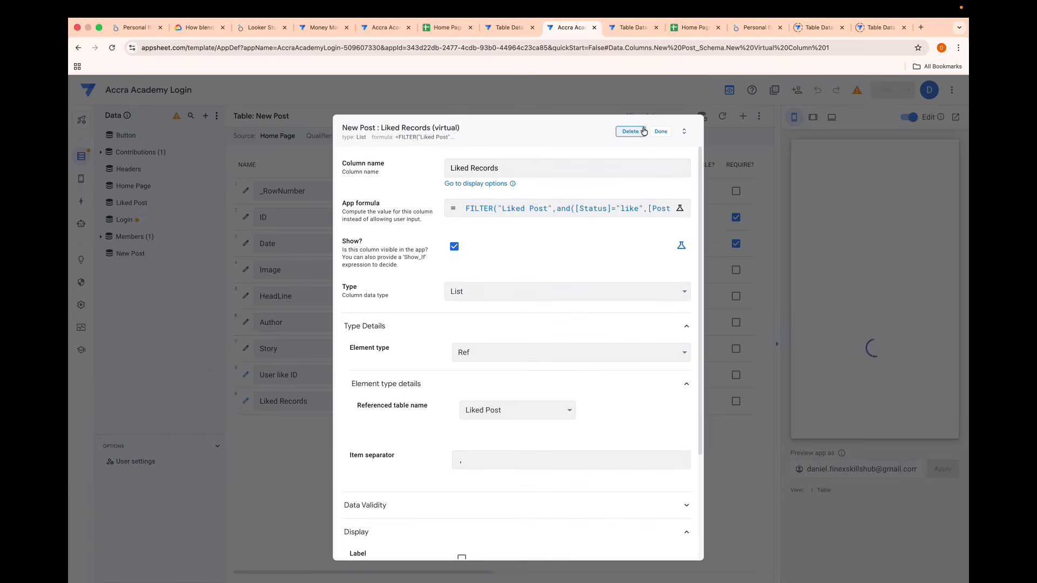
click(663, 132)
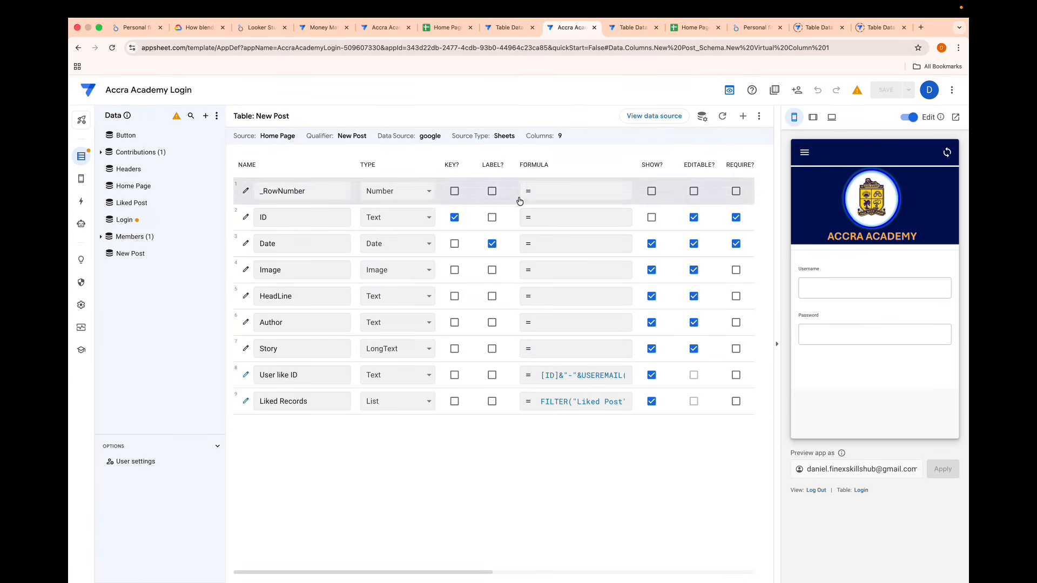
- Add another virtual column to the New Post table and name it Count
click(744, 116)
drag(544, 168, 371, 169)
key(BackSpace)
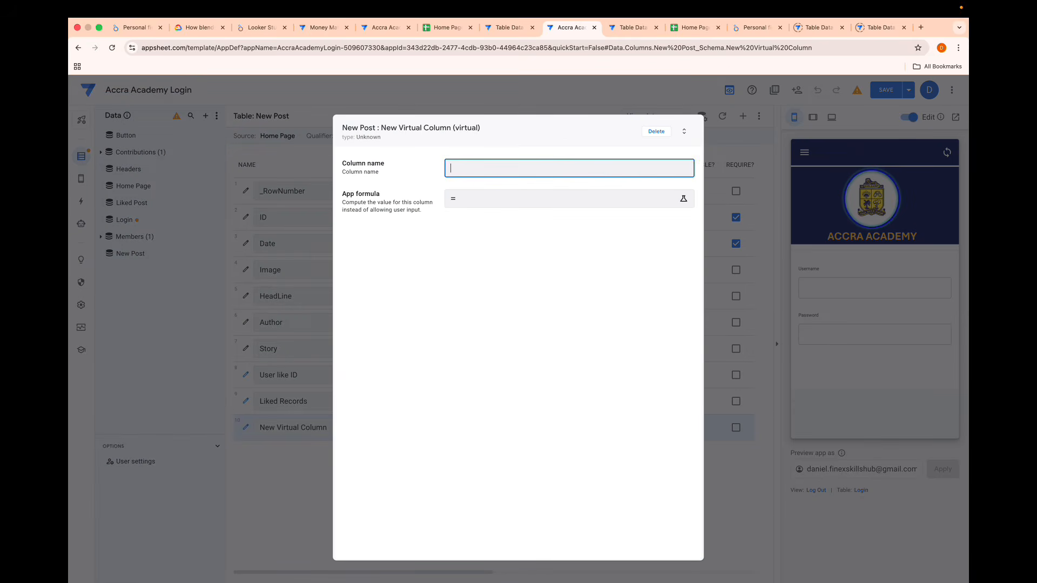
text(Count)
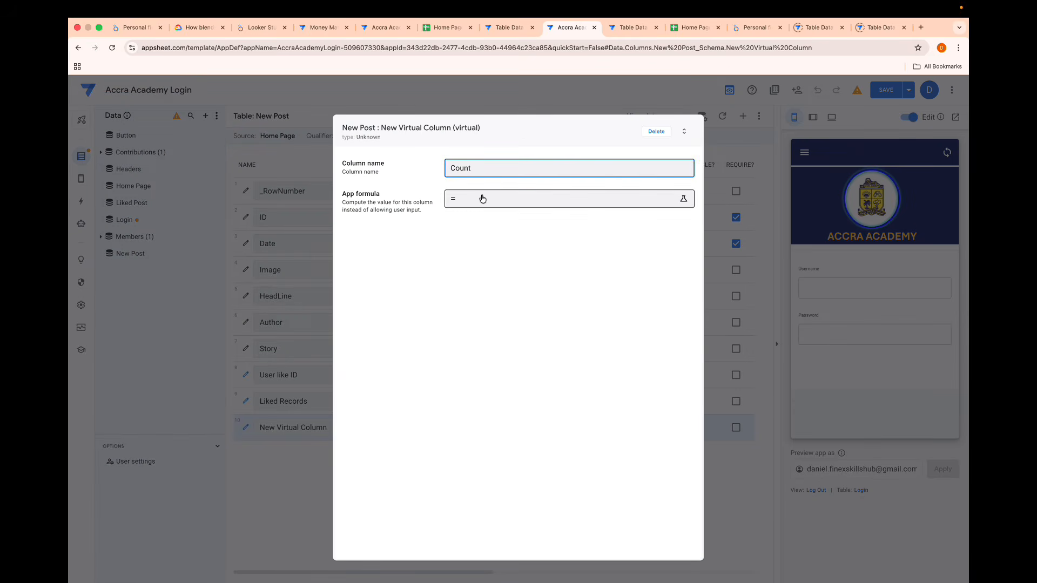
- Enter COUNT([Liked Records][id]) as the app formula of the Count column
click(482, 198)
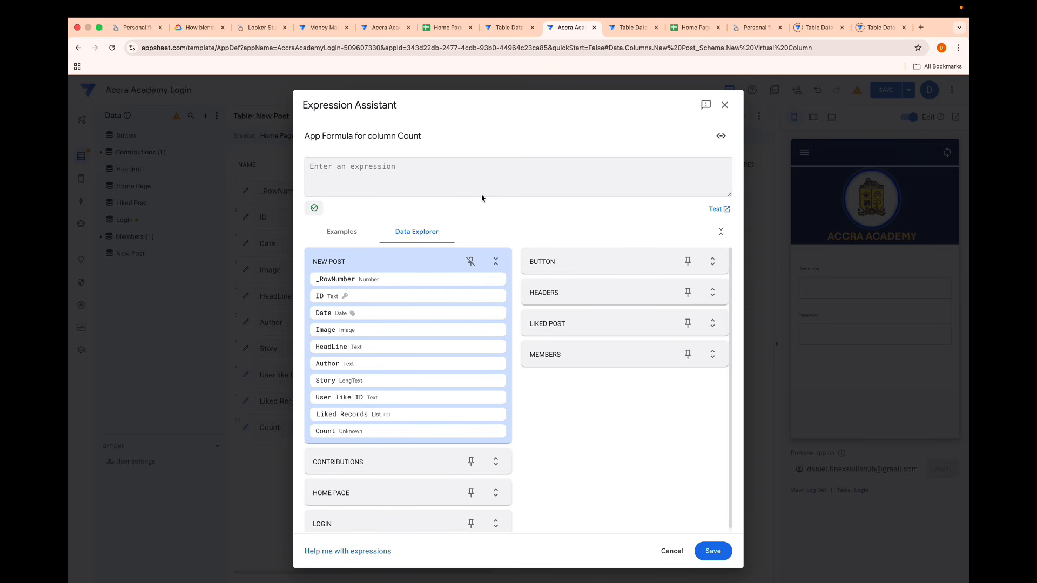
text(Count)
key(Return)
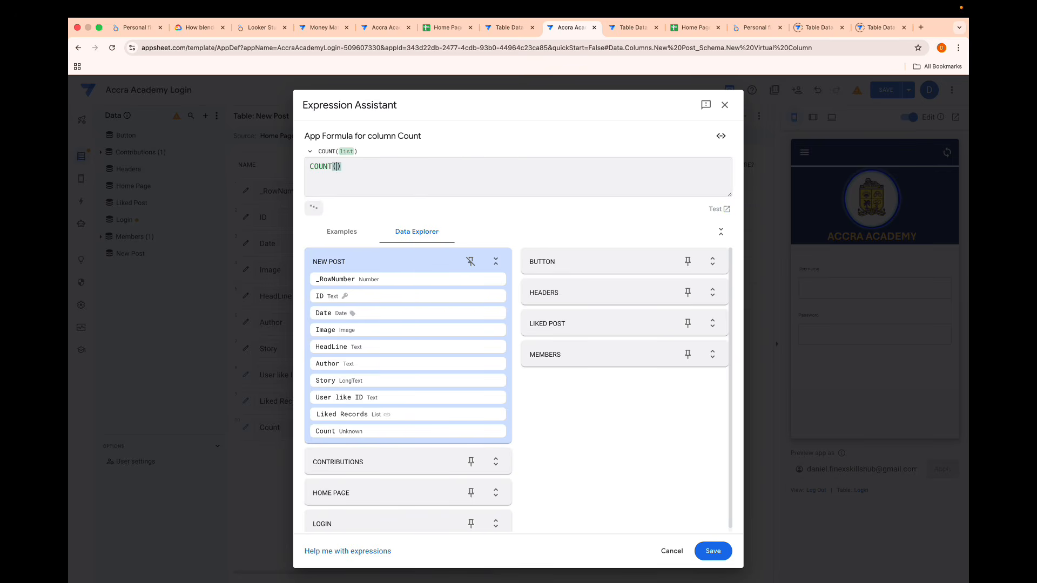
text([)
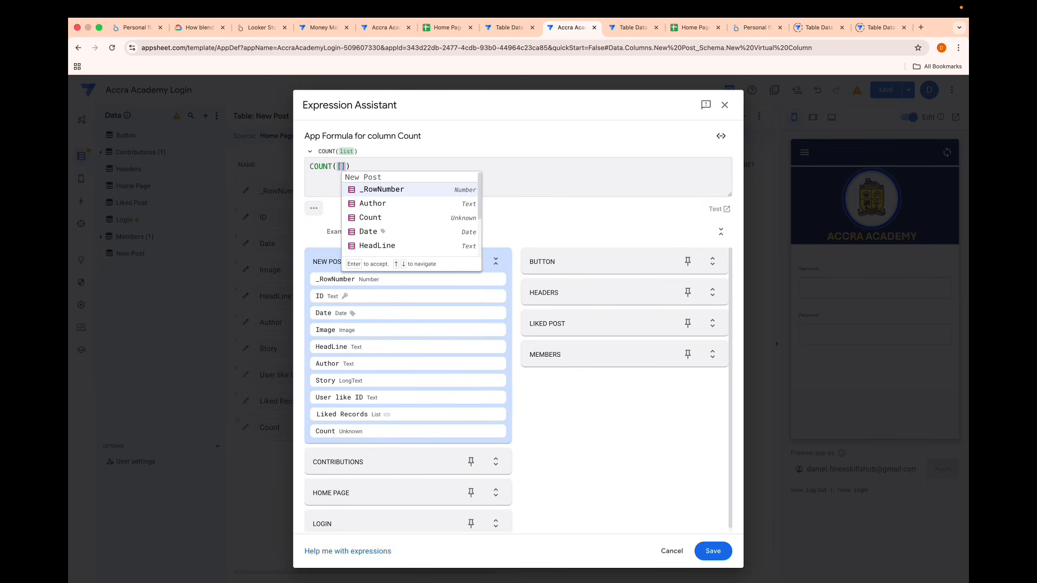
text(Liked Records)
key(Return)
text([id)
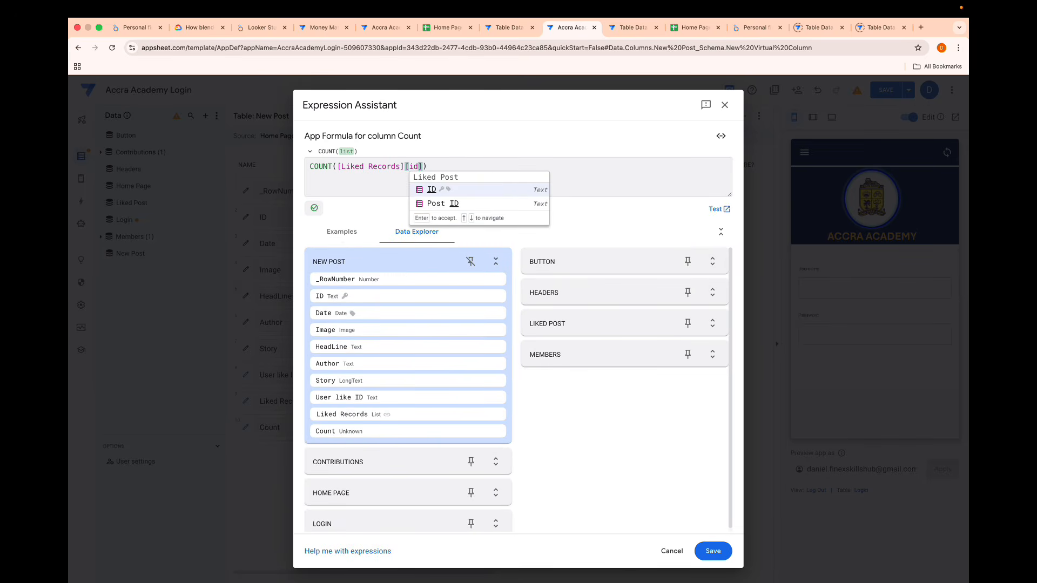
click(433, 172)
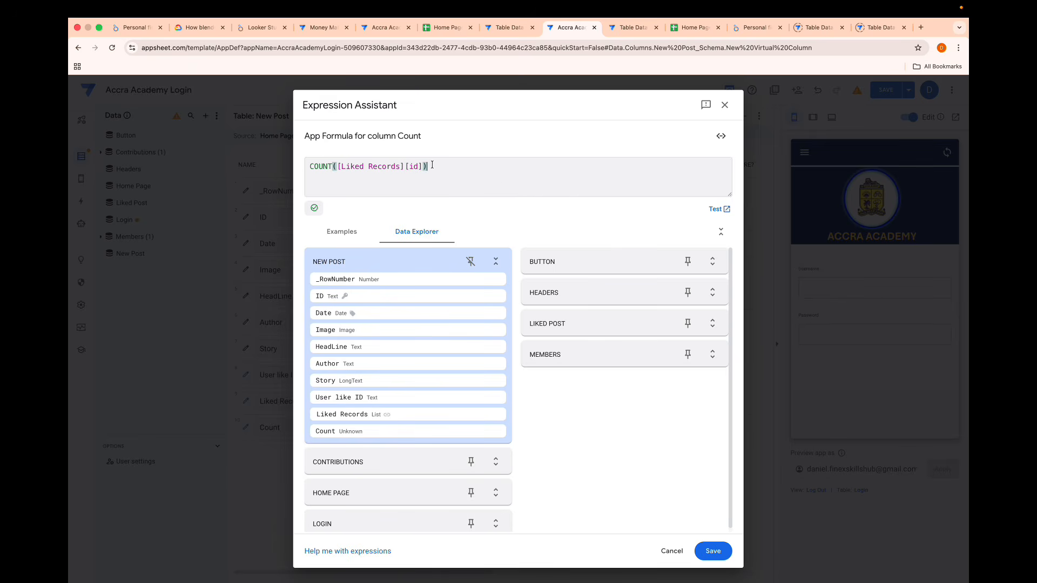
drag(406, 167, 337, 165)
click(403, 166)
drag(403, 165, 339, 167)
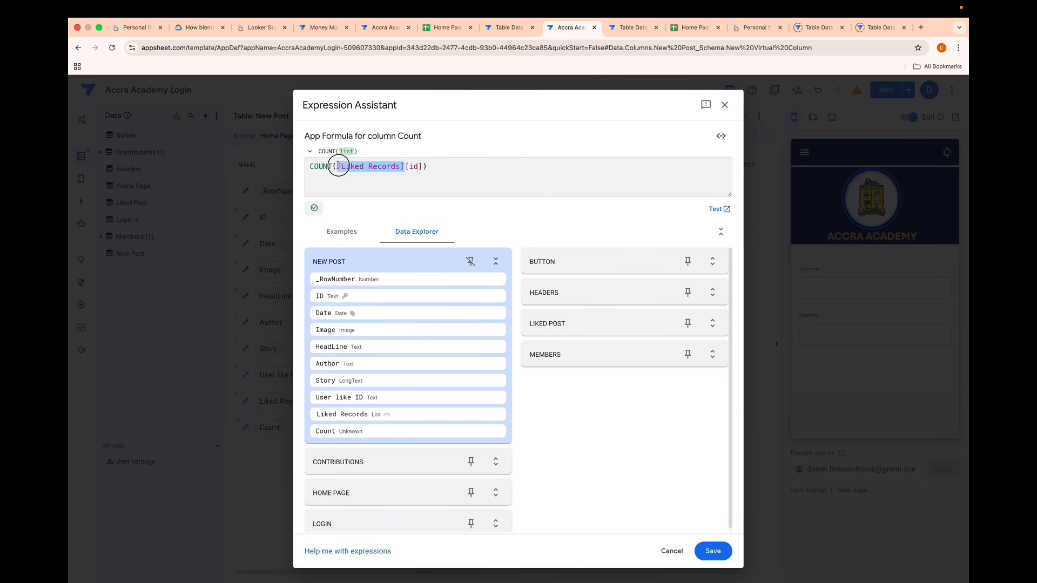
click(411, 166)
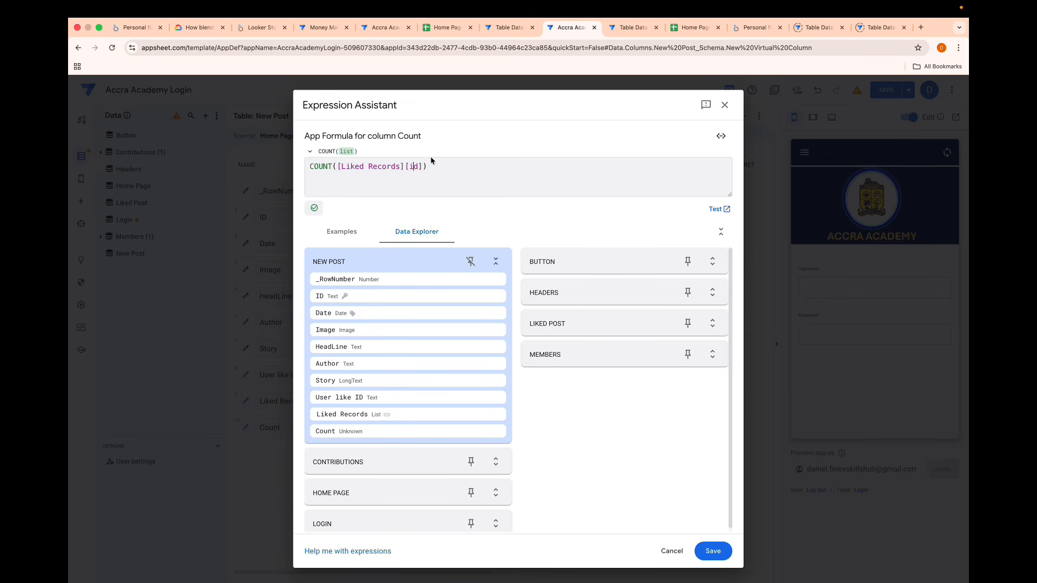
- Save the COUNT formula, rename the virtual column to Count likes, and save the app
click(712, 550)
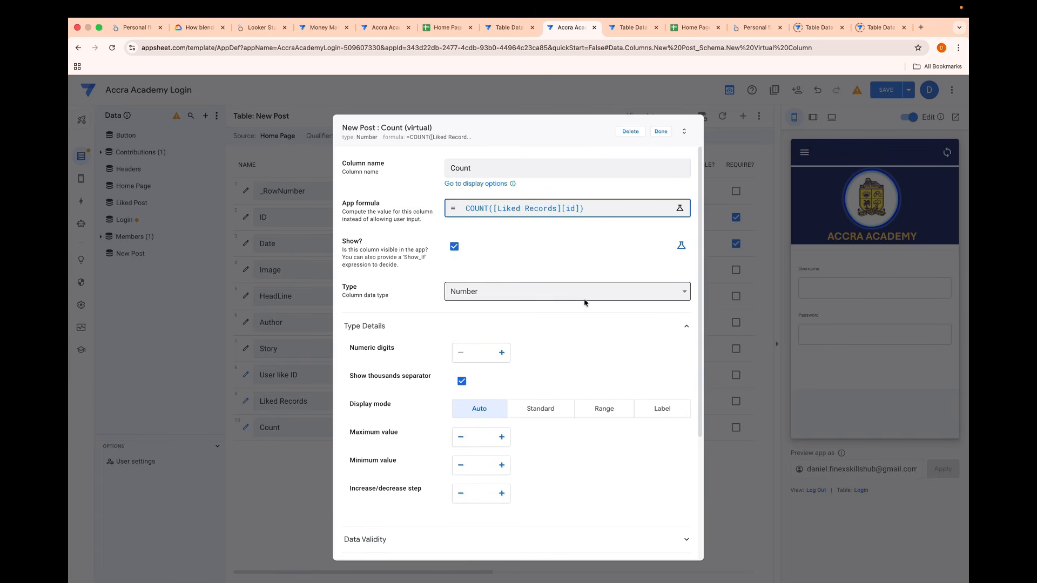
click(485, 170)
text(likes)
click(660, 131)
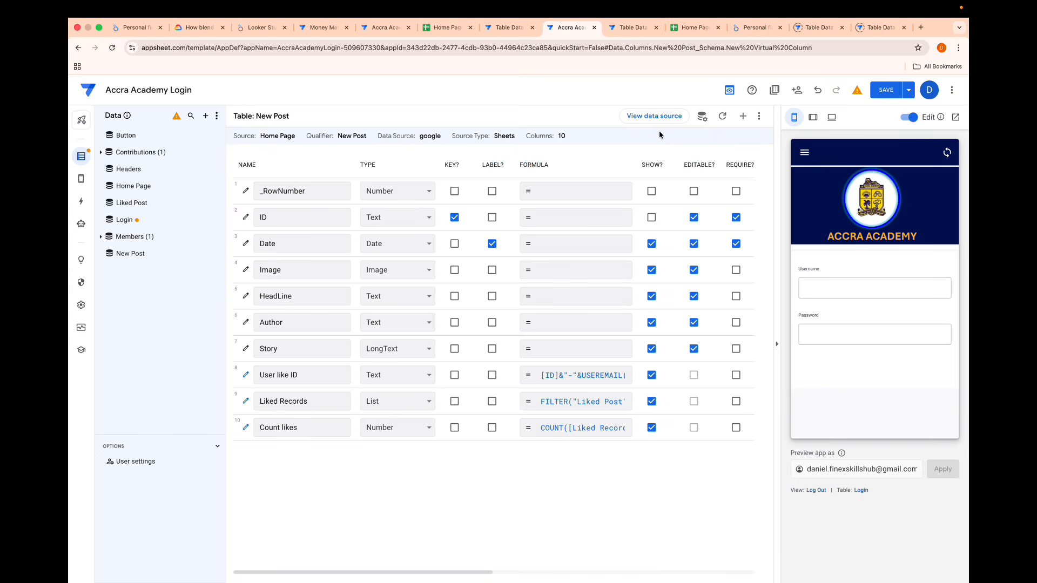
click(879, 97)
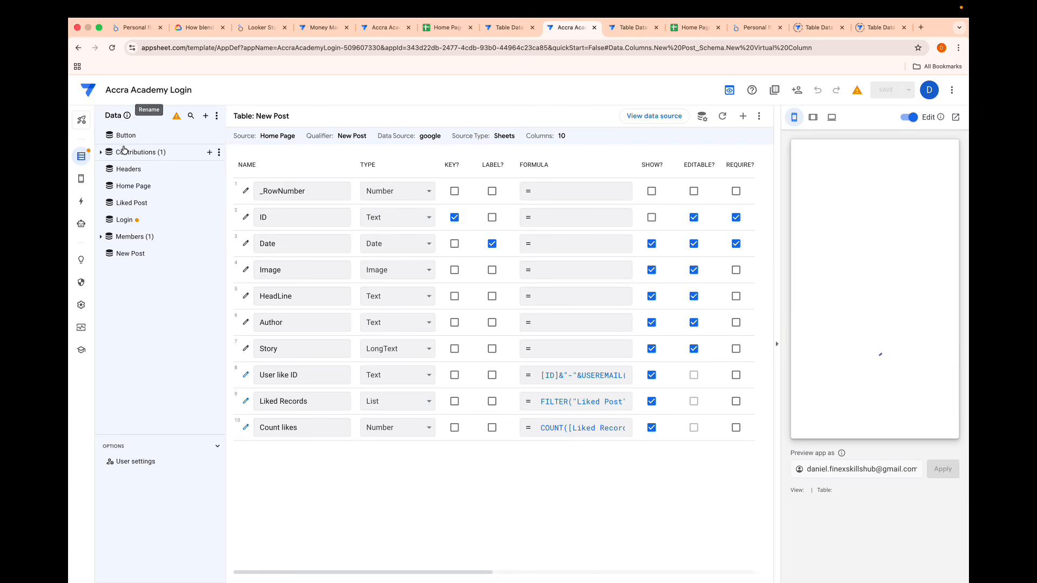
- Set the display name of the New Post table's Liked post action to the expression " "&[Count likes]
click(82, 203)
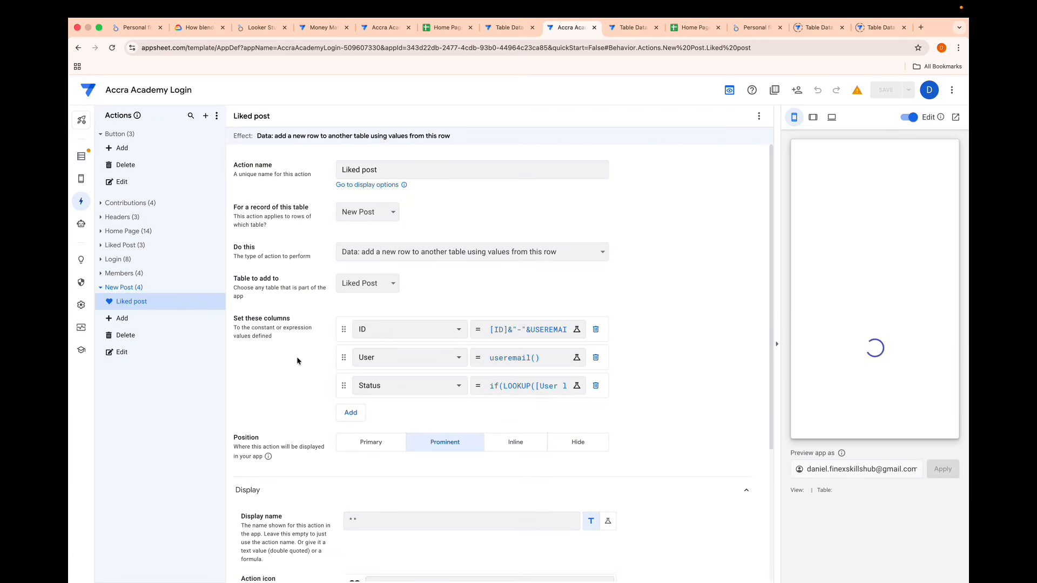
scroll(331, 384, down, 4)
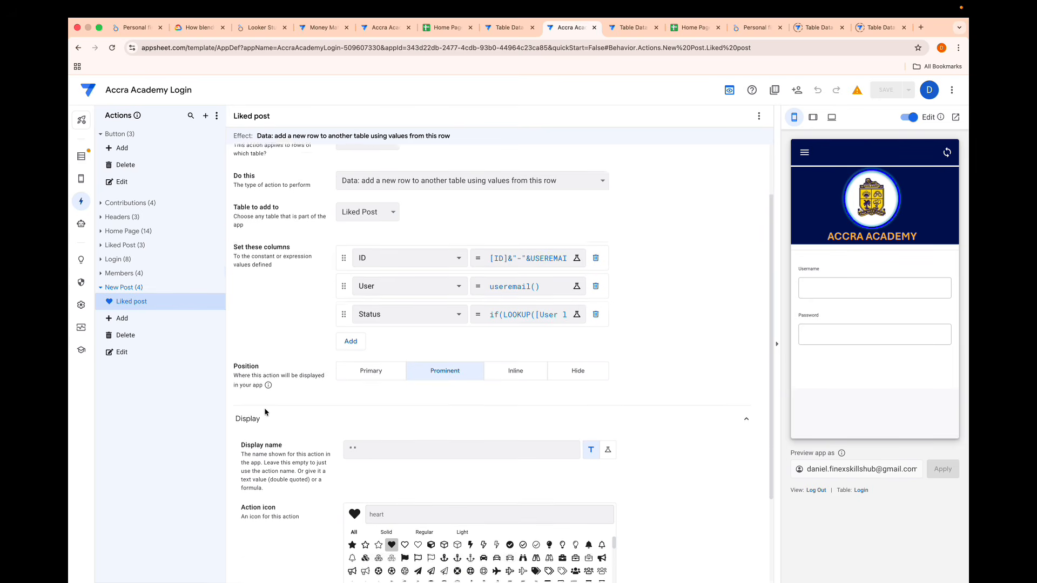
click(364, 335)
text(" "&)
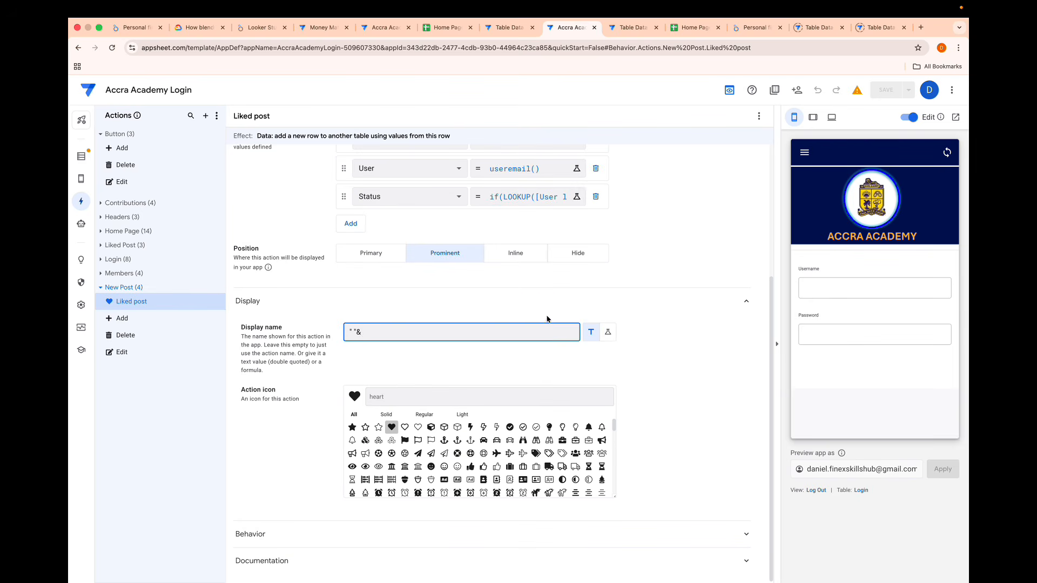
click(608, 332)
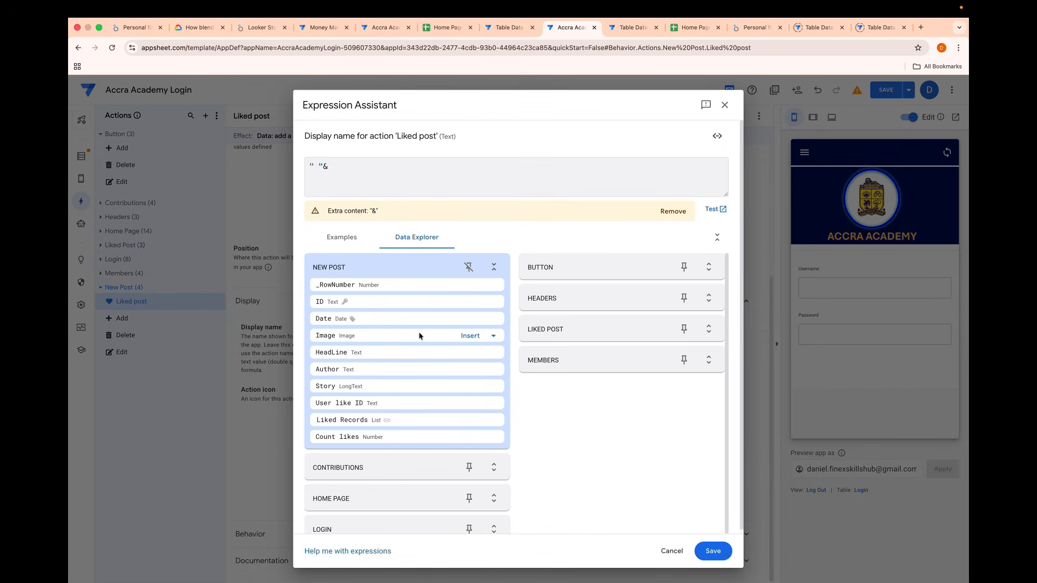
click(334, 171)
text([co)
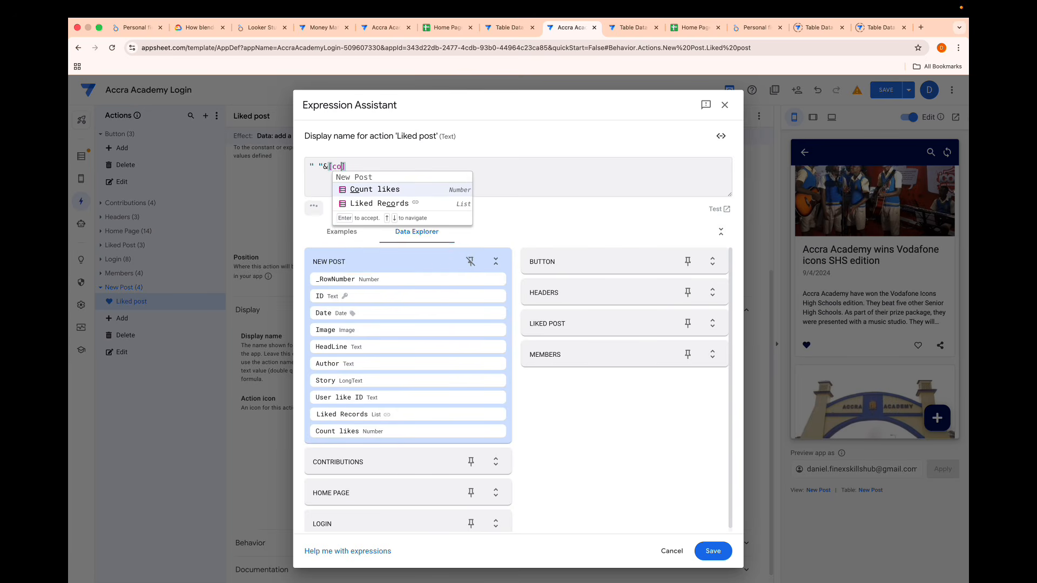
key(Return)
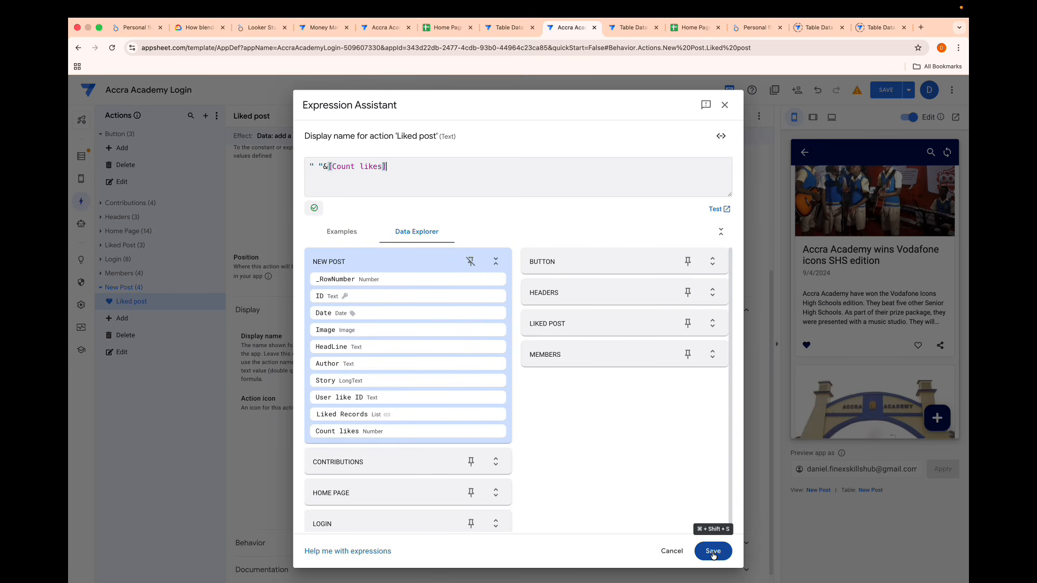
click(714, 551)
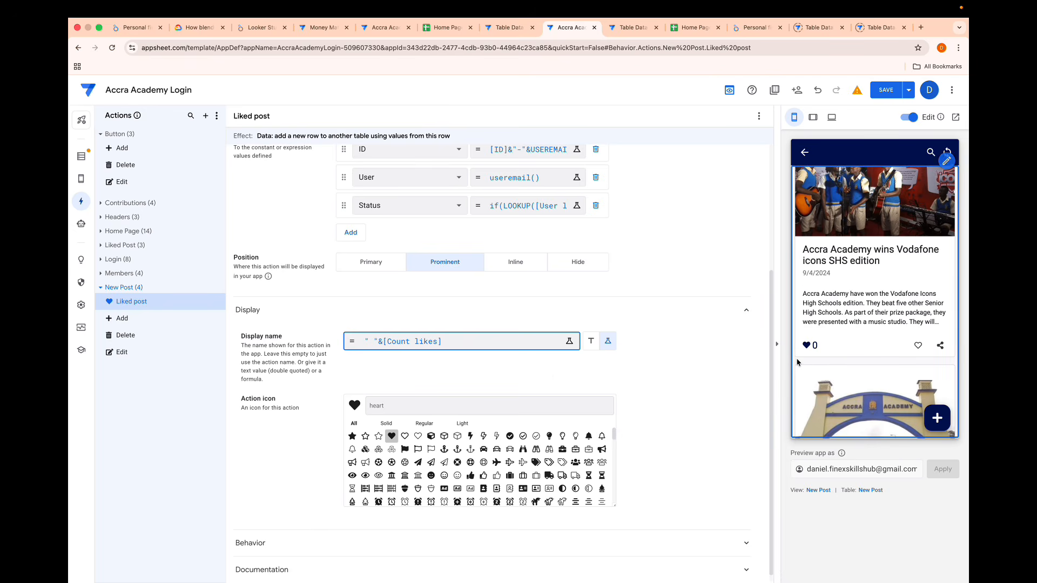
- Test the heart button with the like counter on the Vodafone icons post in the app preview
scroll(798, 362, down, 2)
scroll(797, 362, down, 3)
scroll(810, 324, up, 6)
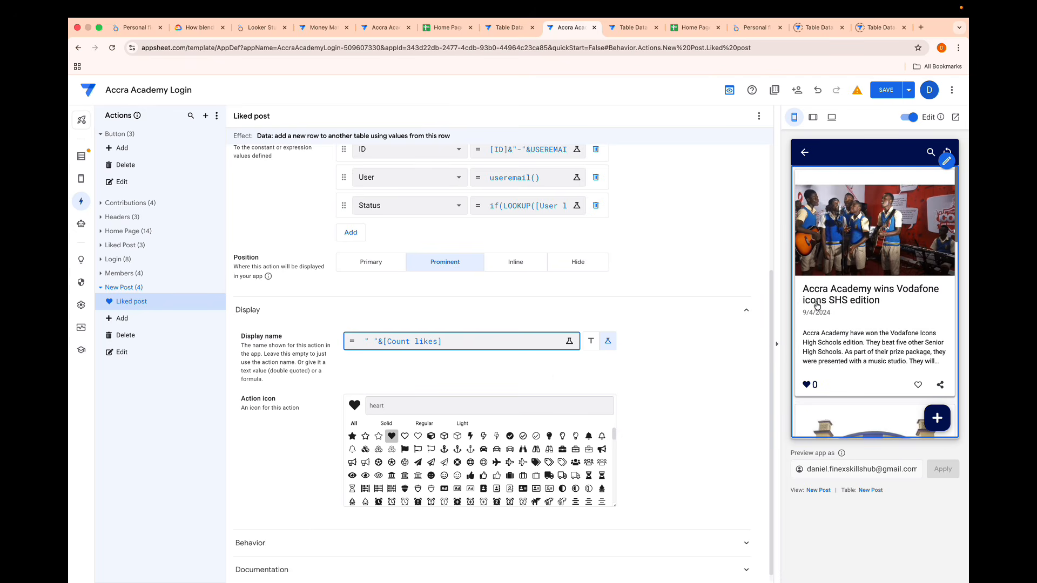
click(809, 386)
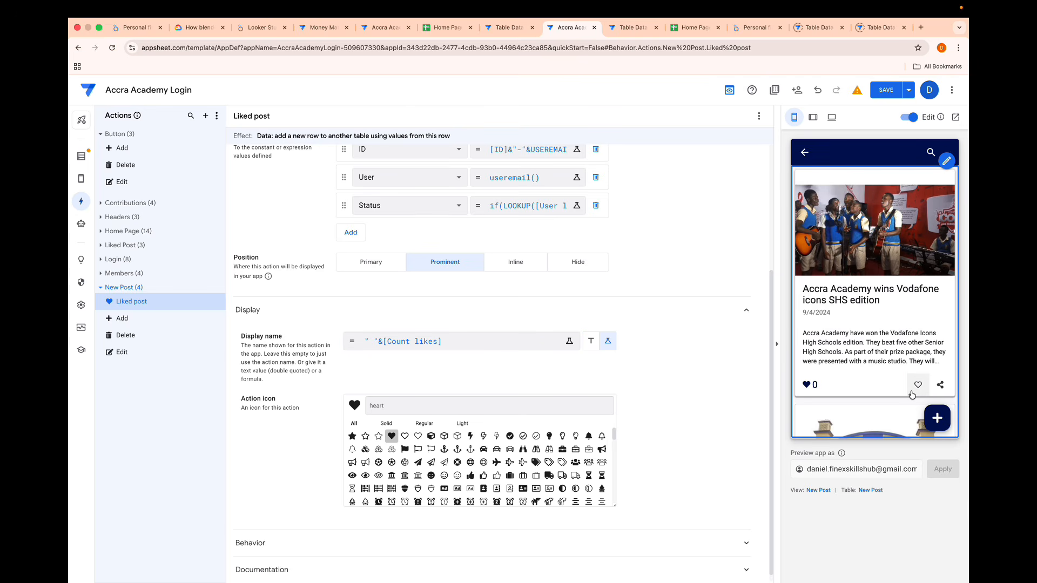
click(912, 393)
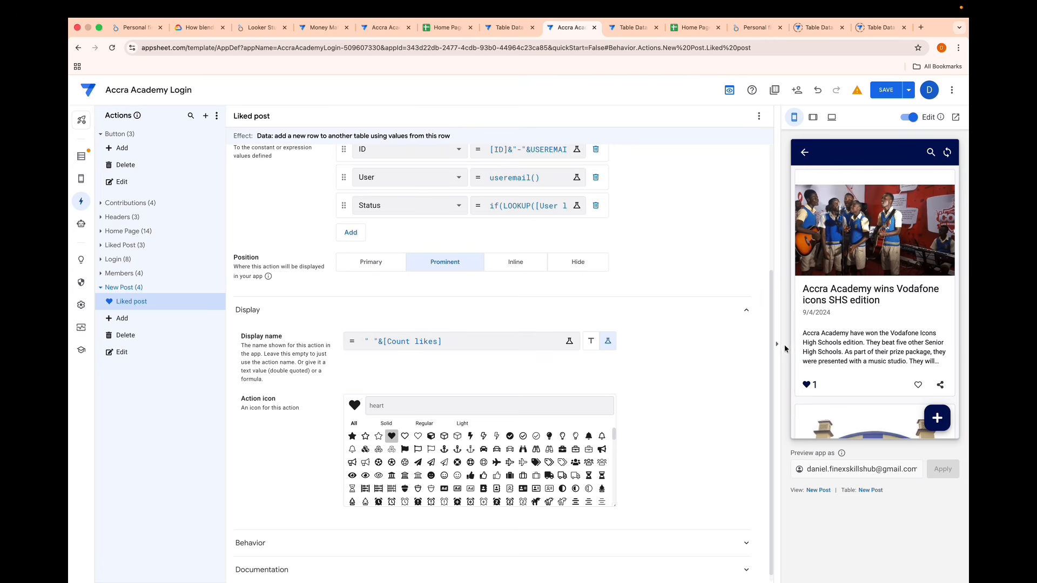
- Open the Liked post action's display name expression for editing
click(511, 344)
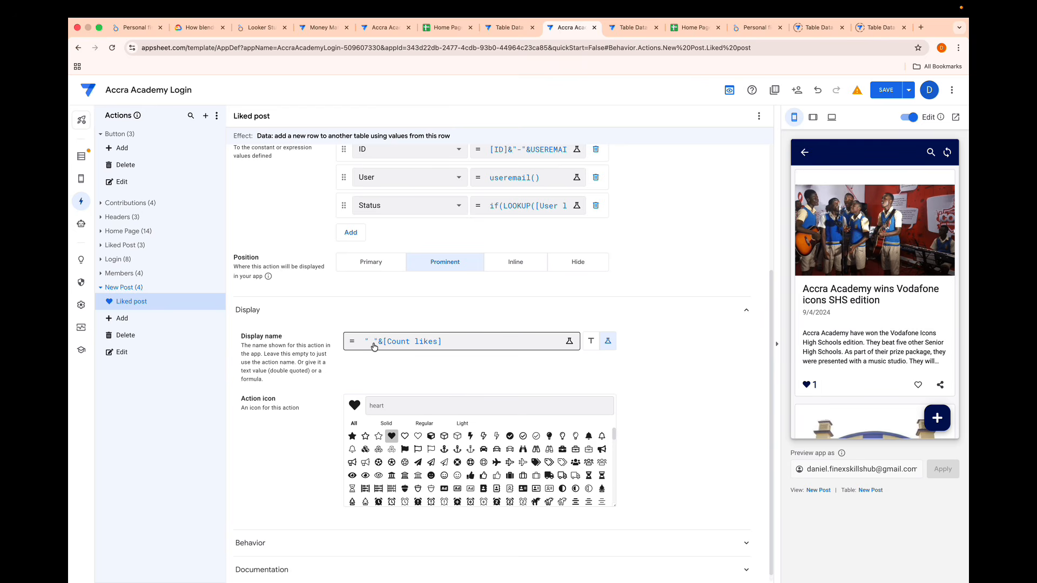
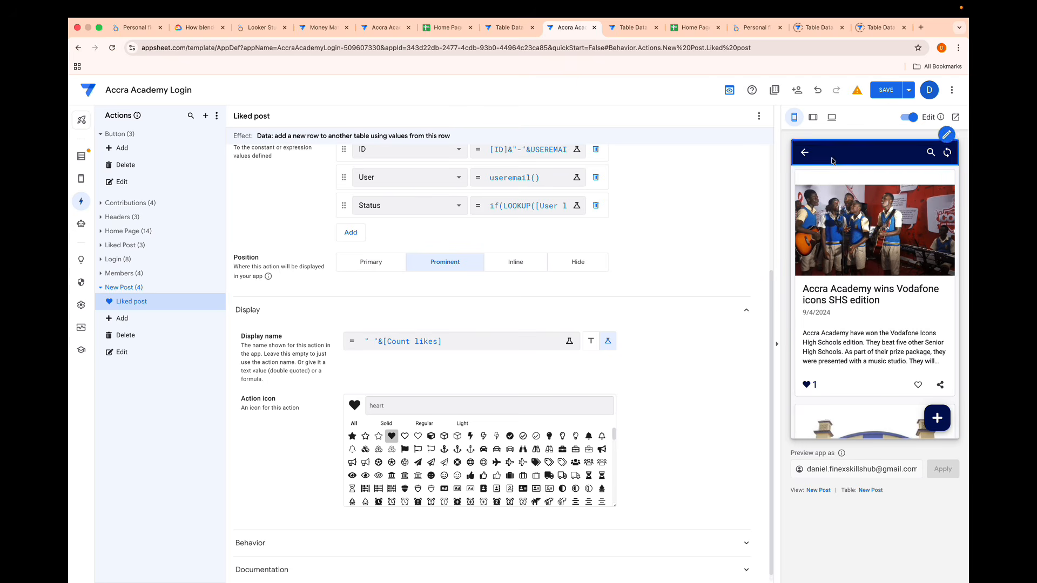
- Add a virtual column named likers to the New Post table
mouse_move(80, 186)
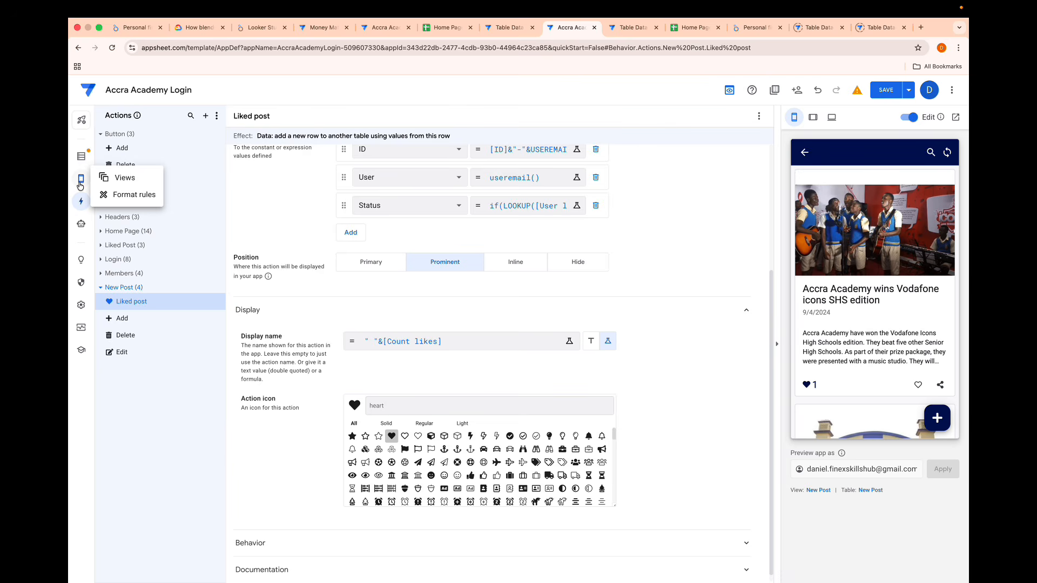
click(81, 156)
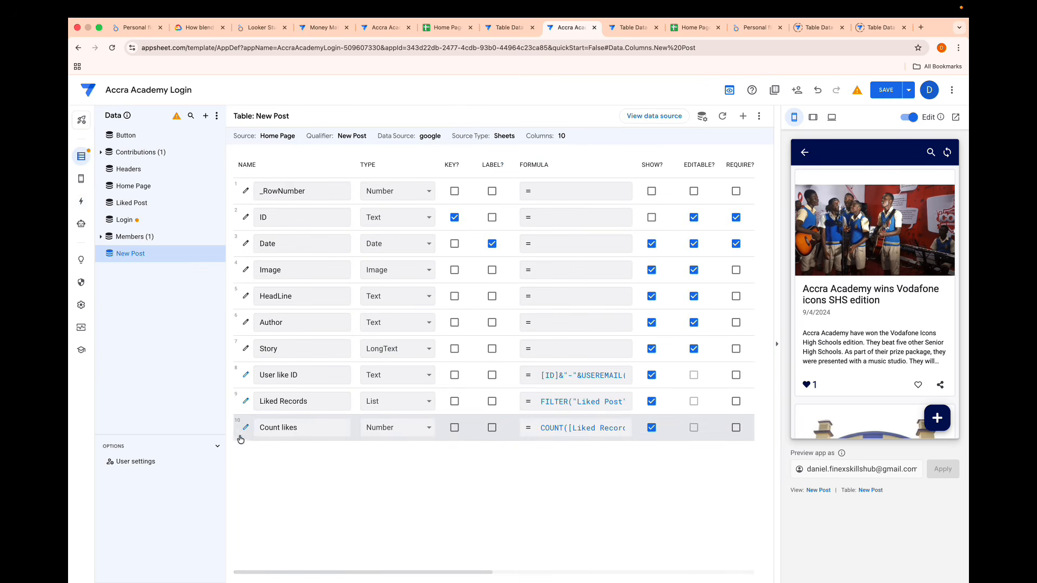
click(743, 116)
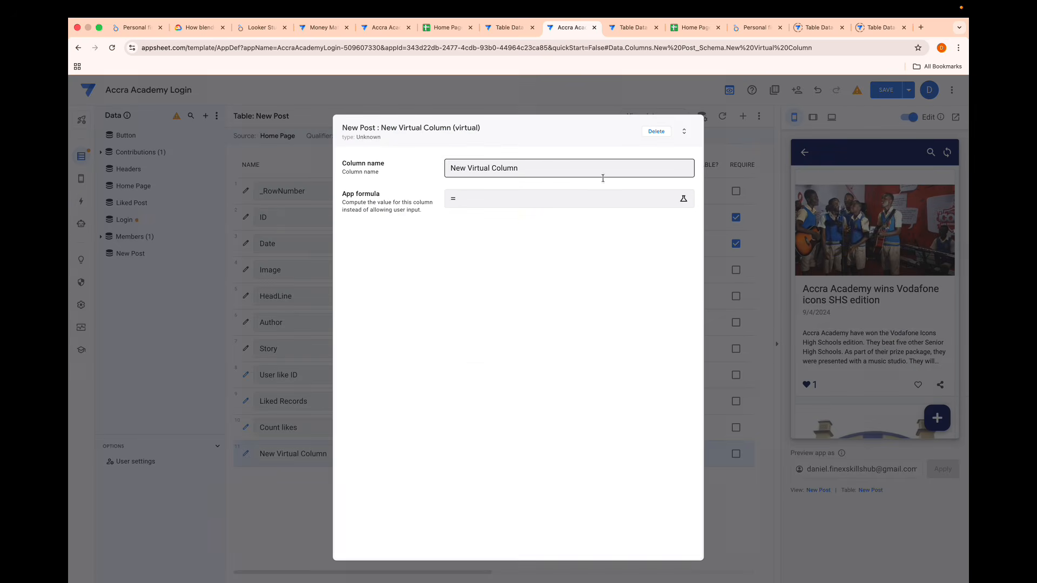
click(378, 167)
key(BackSpace)
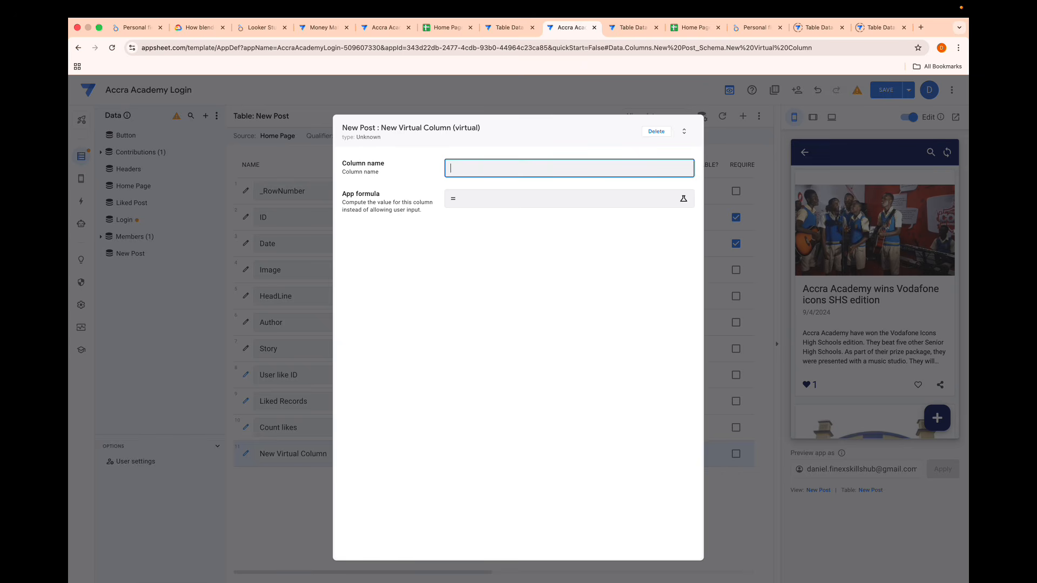
text(likers)
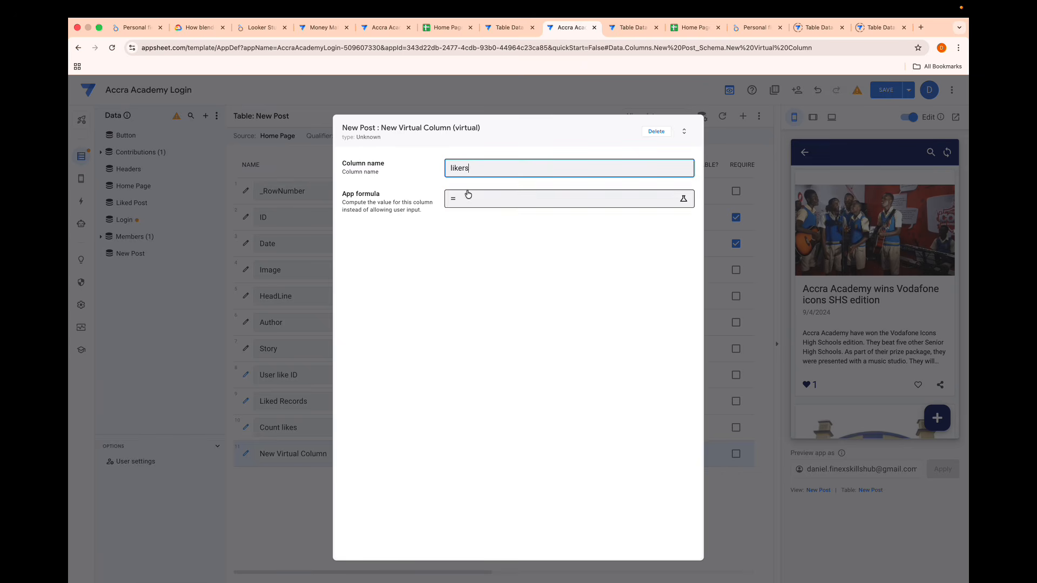
- Set the likers column's app formula to [Liked Records][User] and save the column
click(465, 196)
text([)
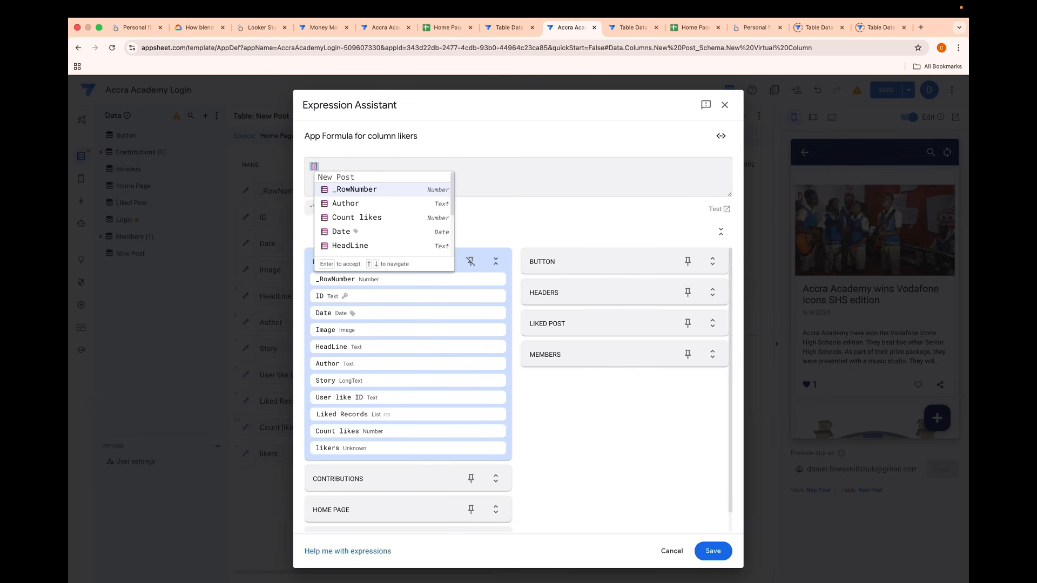
text(l)
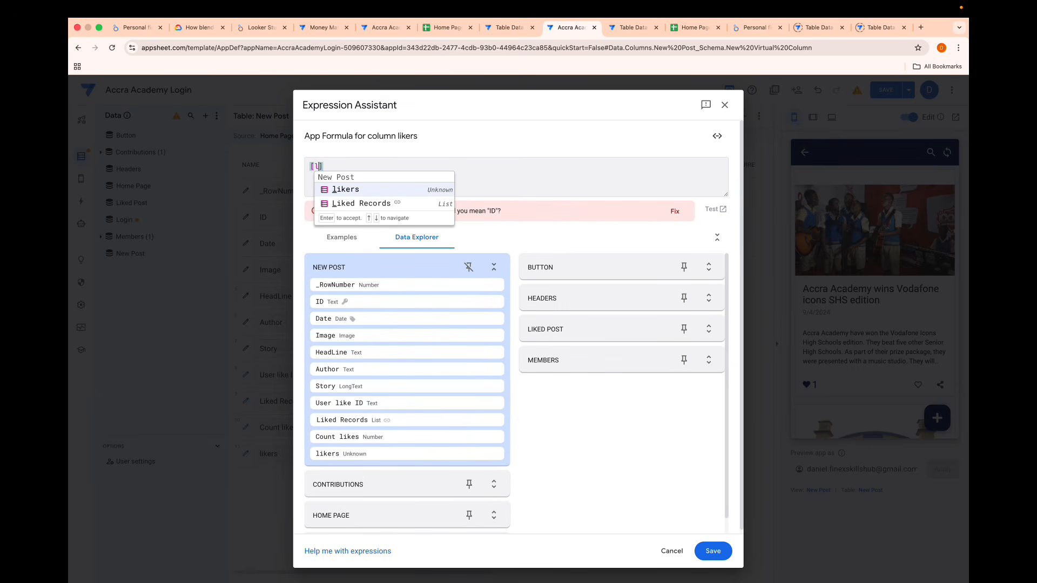
key(Down)
key(Return)
text([)
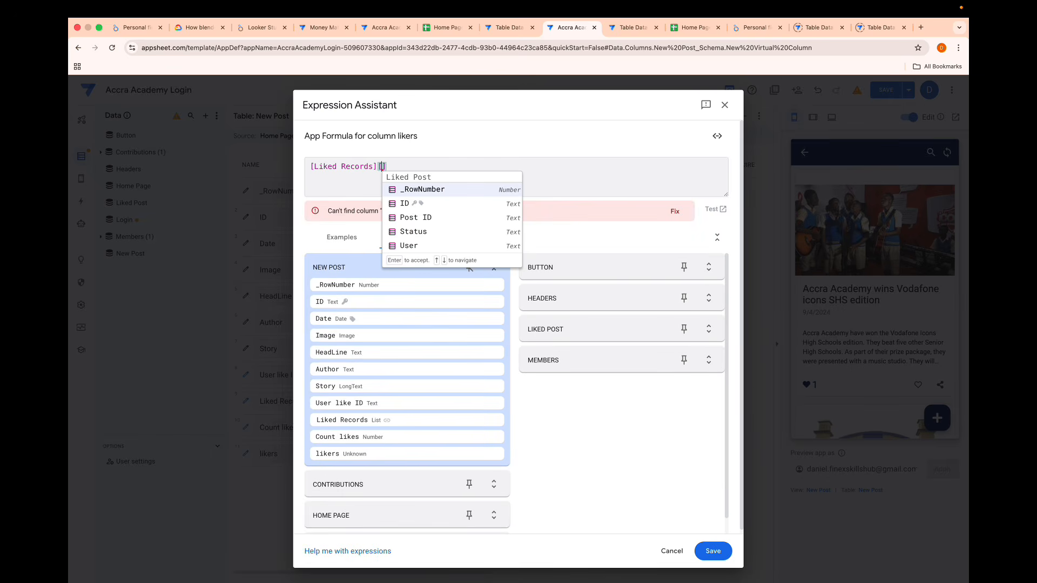
text(u)
key(Return)
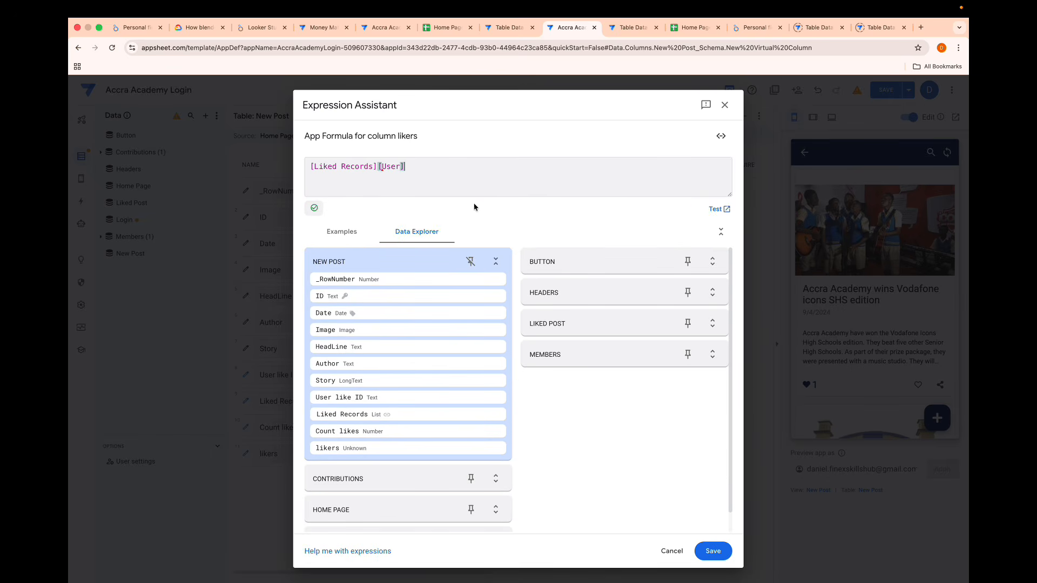
click(719, 551)
click(659, 132)
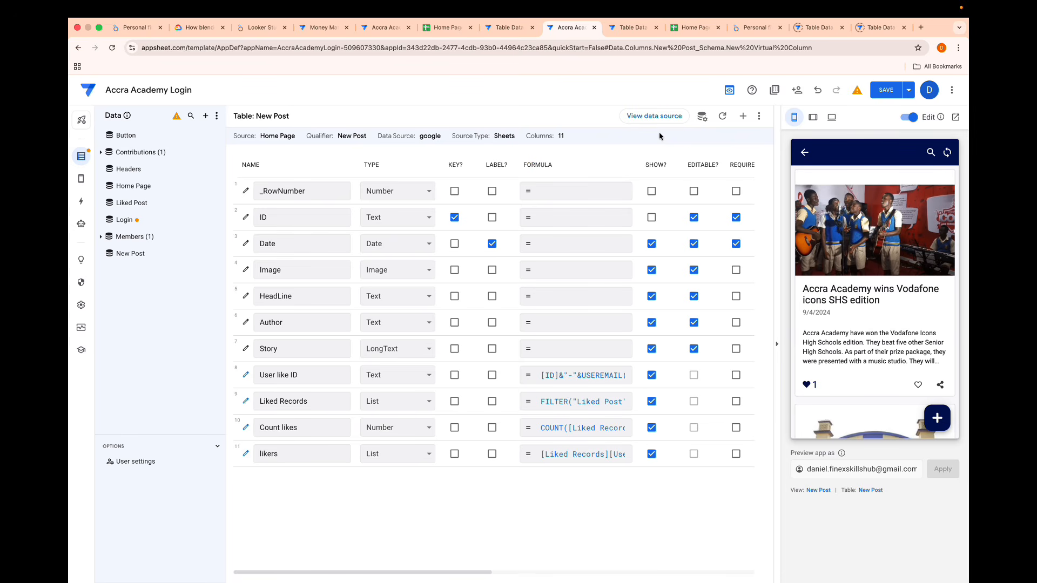
- Add another virtual column to the New Post table, named User is a liker
click(743, 116)
click(548, 173)
drag(548, 173, 416, 162)
key(BackSpace)
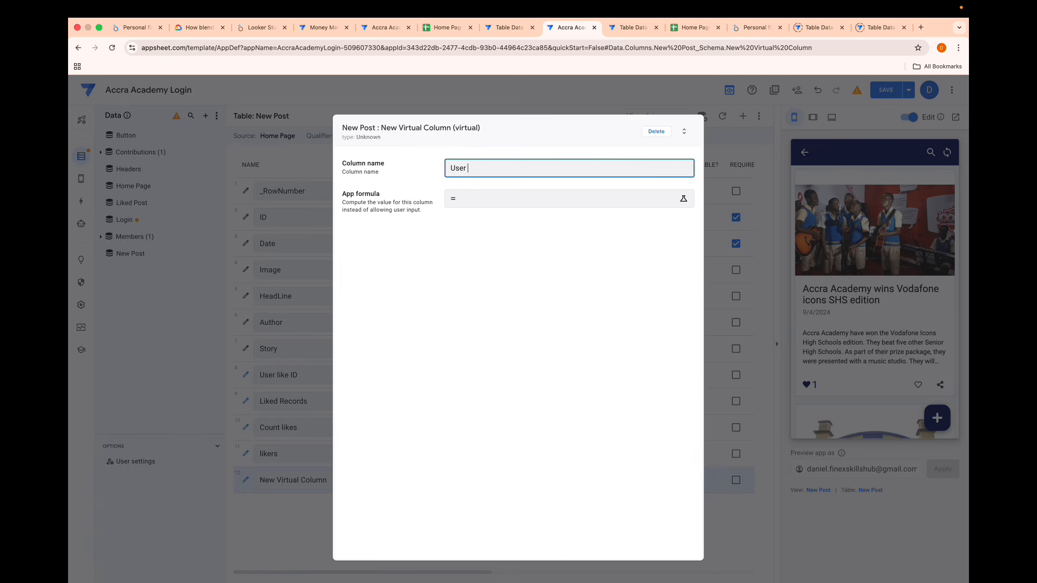
text(User is a liker)
- Set the User is a liker column's app formula to in(USEREMAIL(),[likers]) and save the column
click(481, 201)
text(in()
text(user)
key(Return)
text(,)
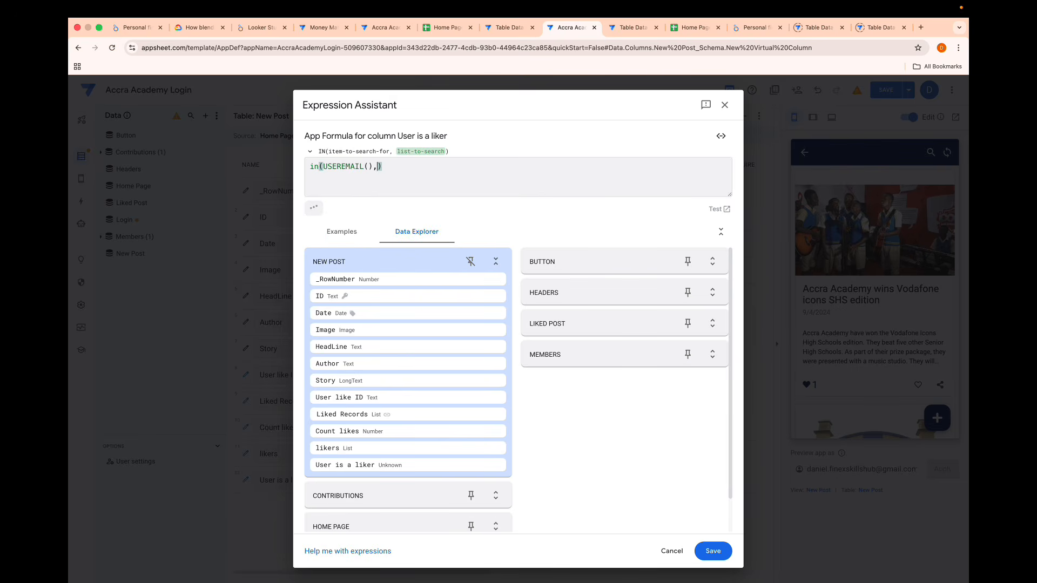
text(lik)
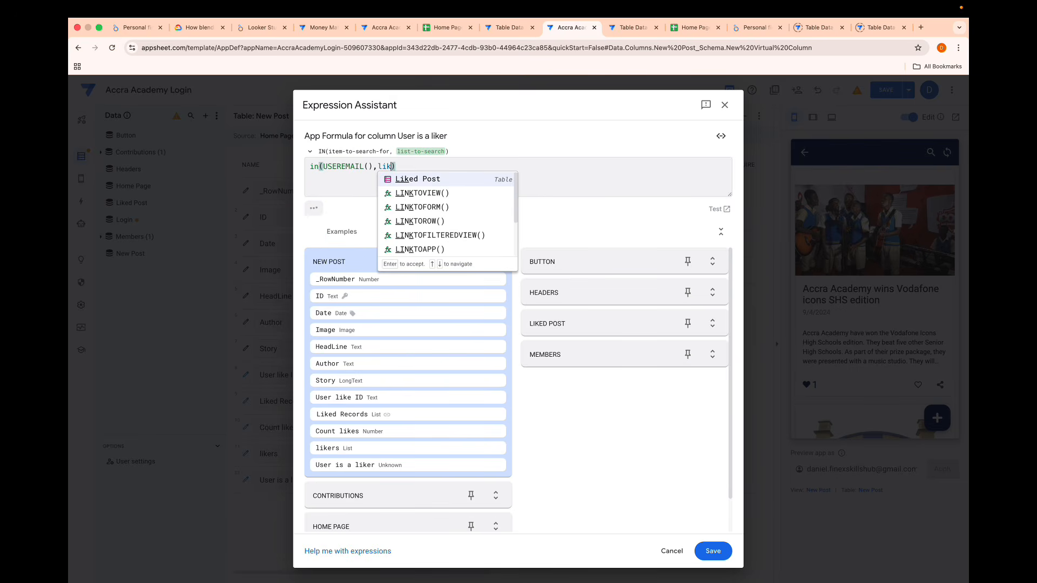
text(er)
key(BackSpace)
key(BackSpace)
key(BackSpace)
key(BackSpace)
key(BackSpace)
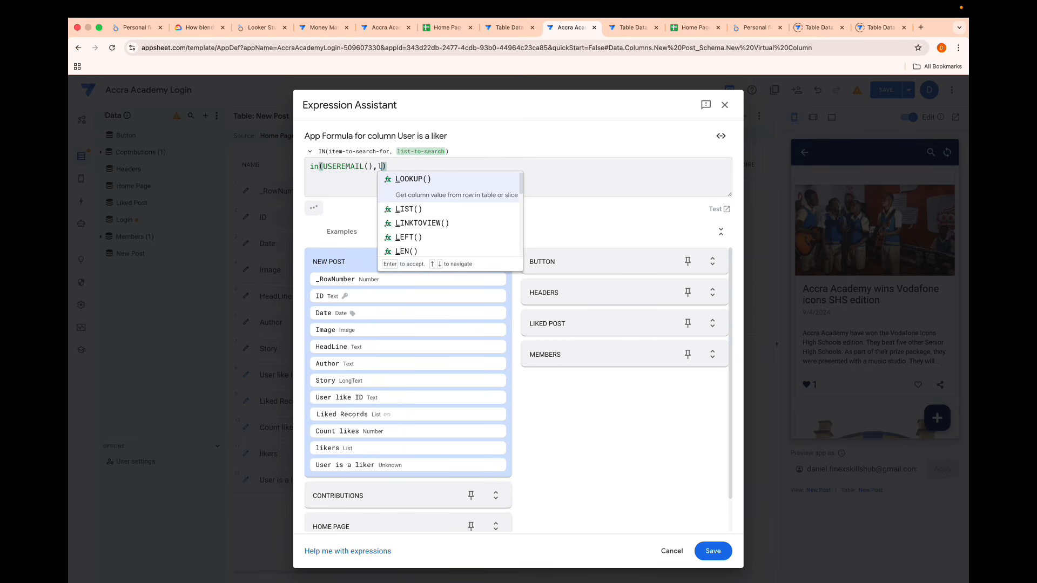
text([lik)
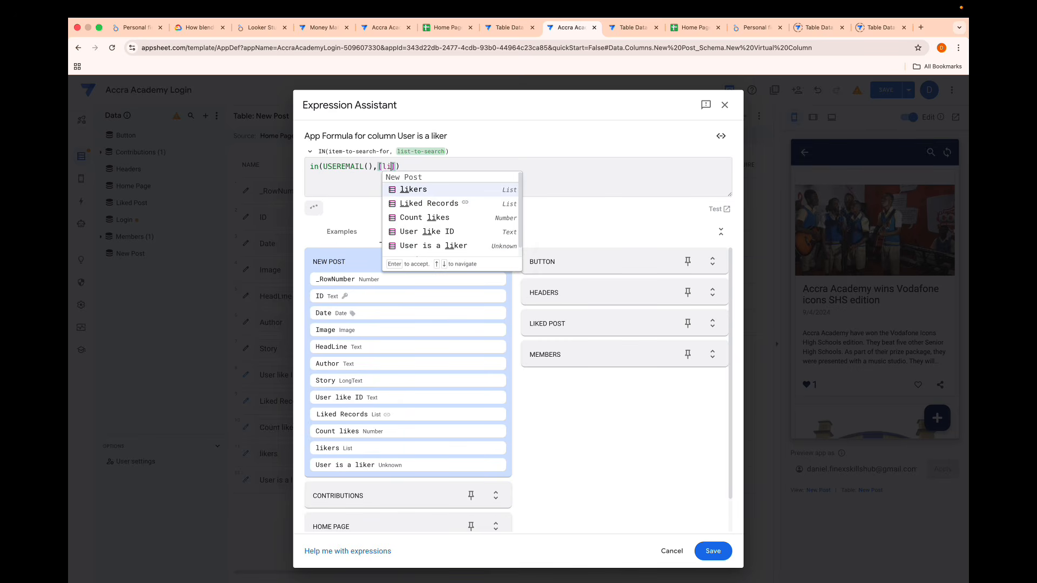
key(Return)
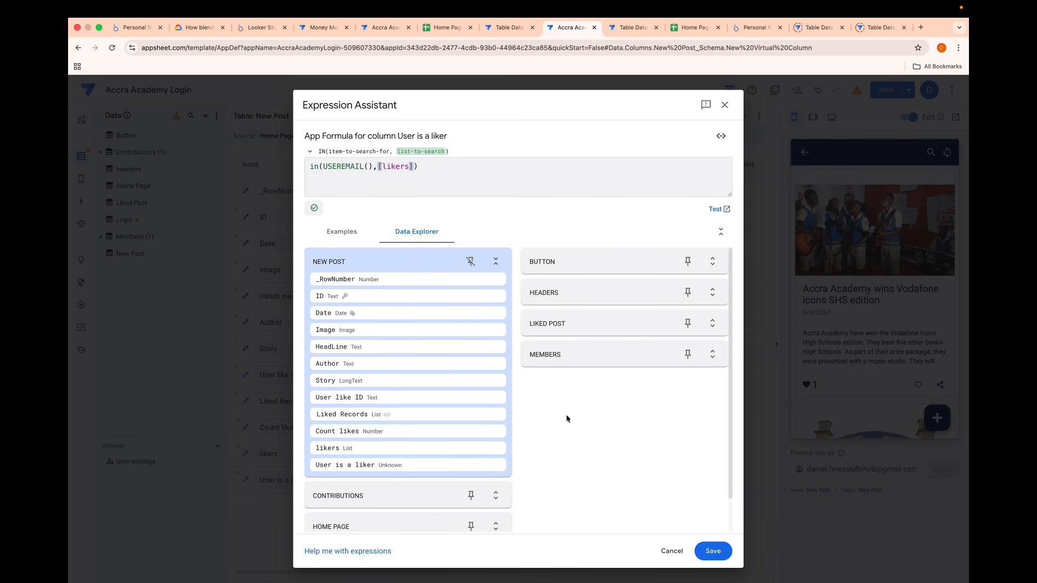
click(710, 550)
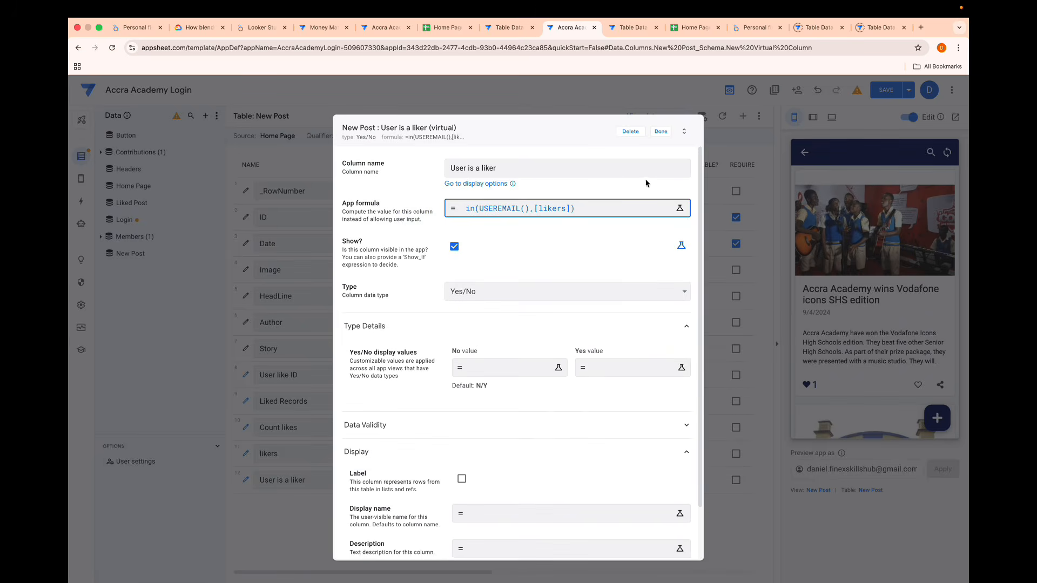
click(661, 132)
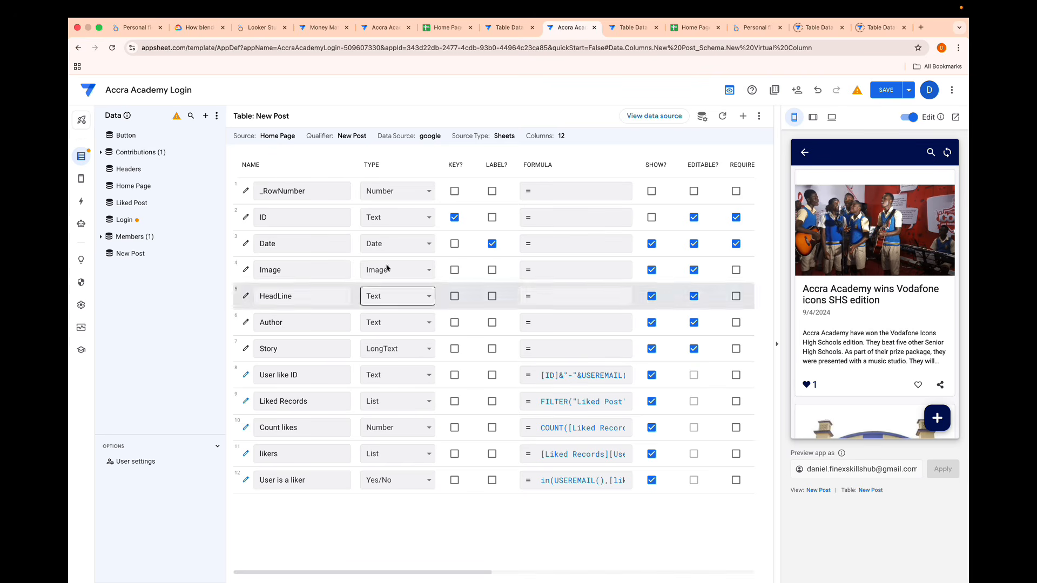
- Duplicate the New Post table's like post format rule and rename the copy User like post
mouse_move(81, 178)
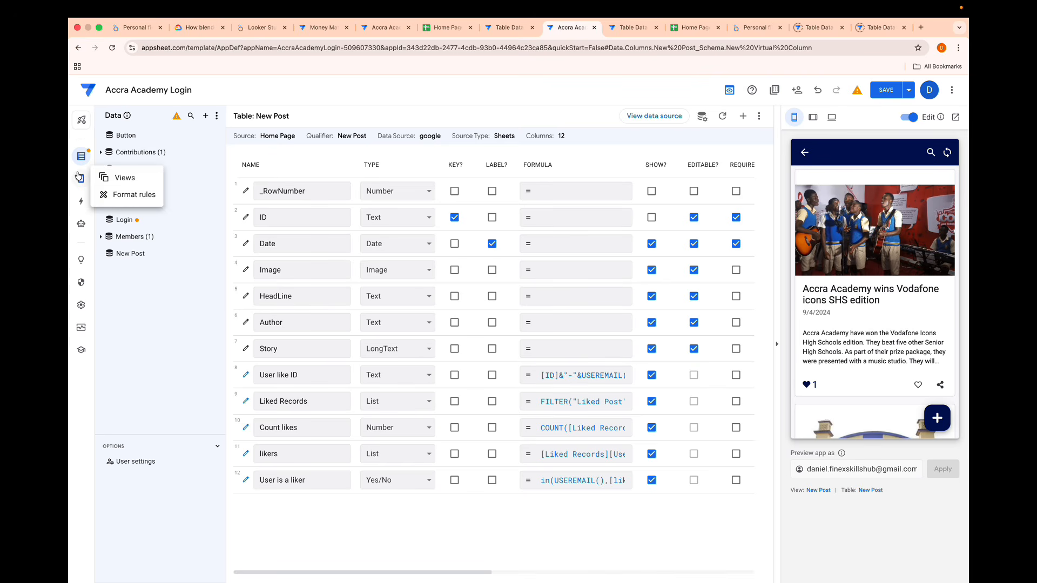
click(112, 193)
click(173, 201)
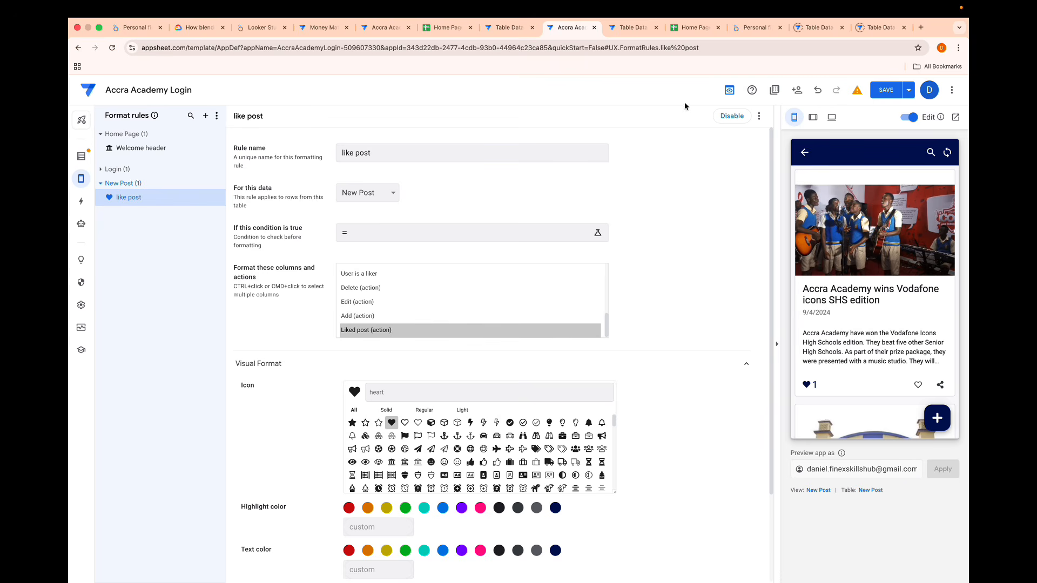
click(759, 120)
click(761, 131)
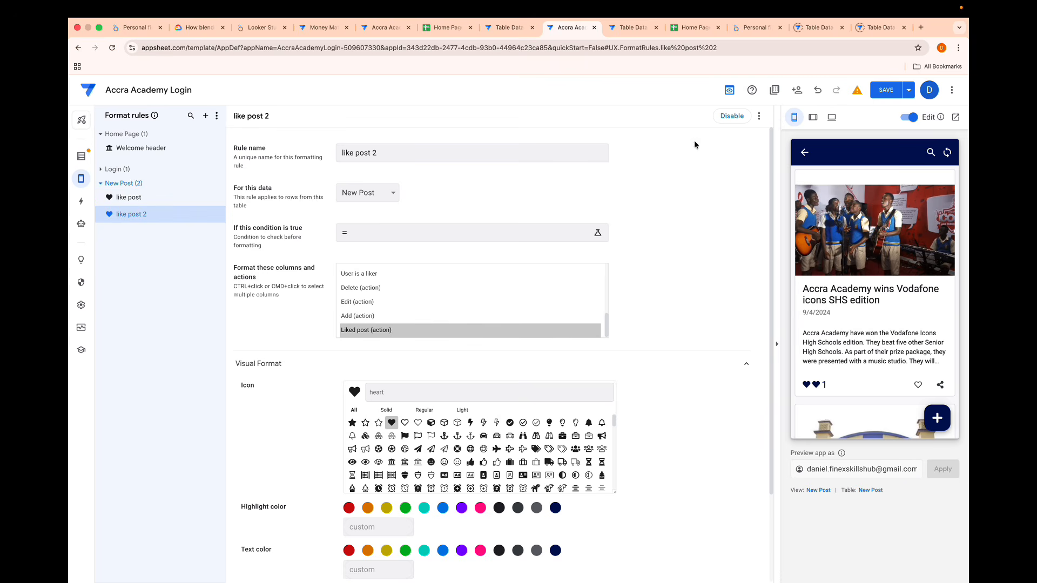
click(400, 153)
key(super+a)
key(BackSpace)
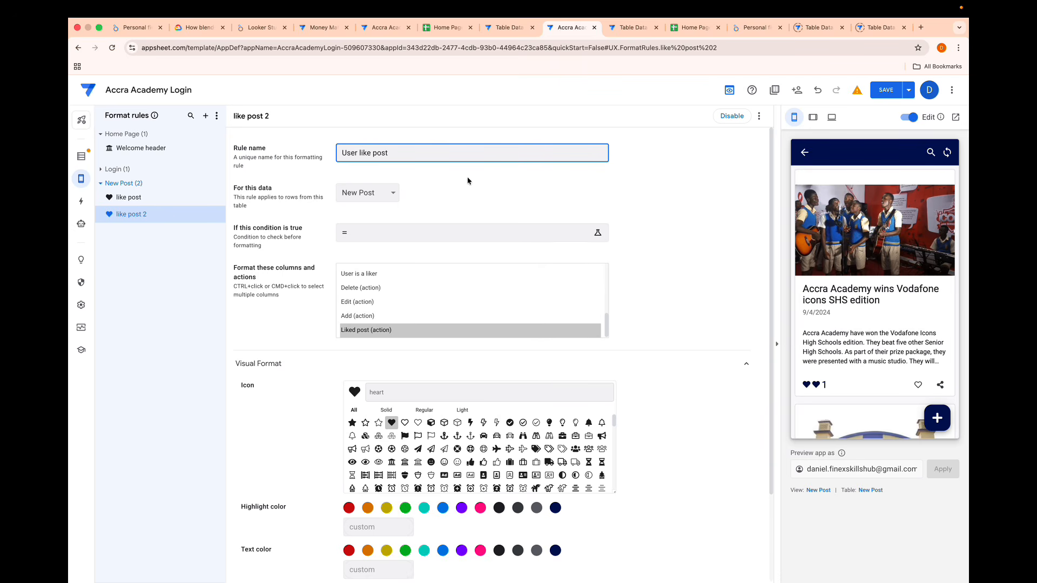
- Set the User like post rule's condition to [User is a liker]=TRUE and save the expression
click(415, 236)
text([)
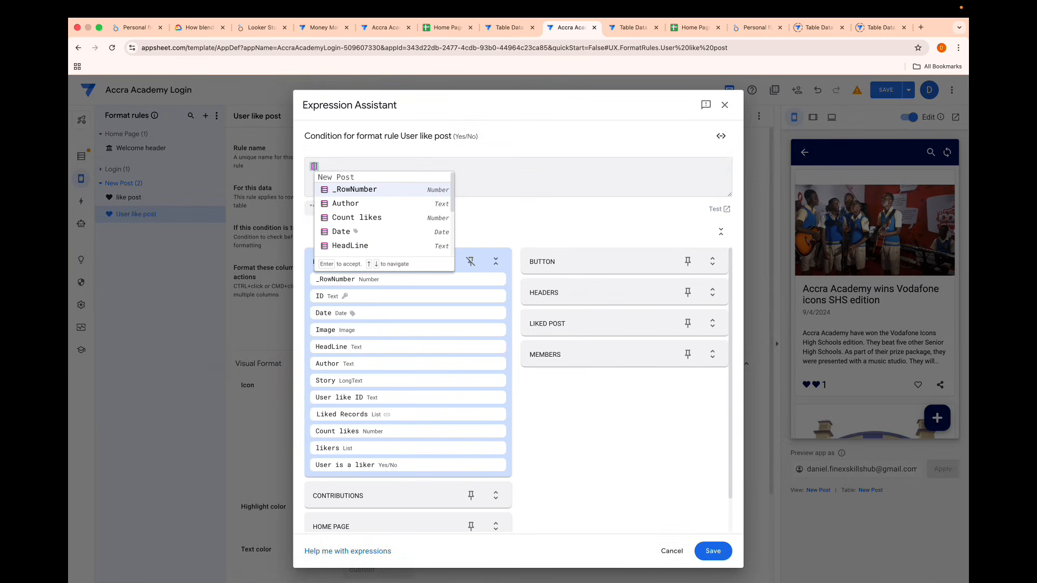
text(l)
key(BackSpace)
text(u)
key(Return)
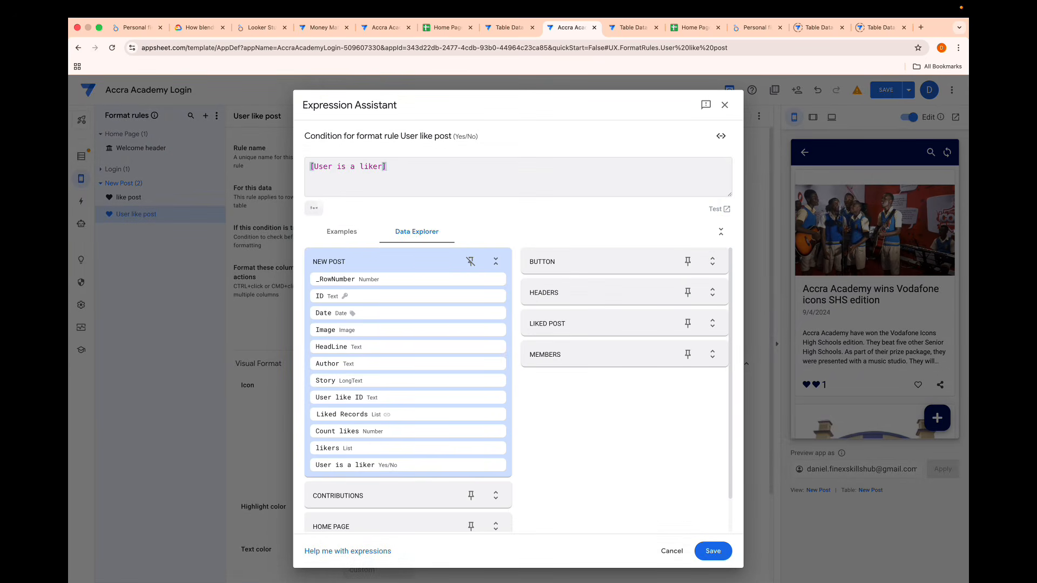
text(=TRUE)
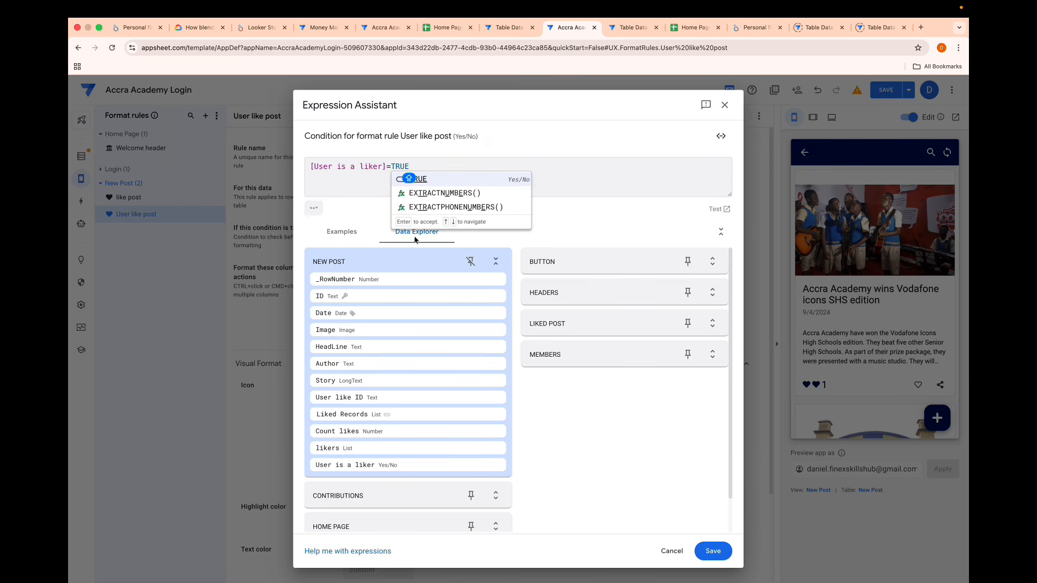
click(452, 182)
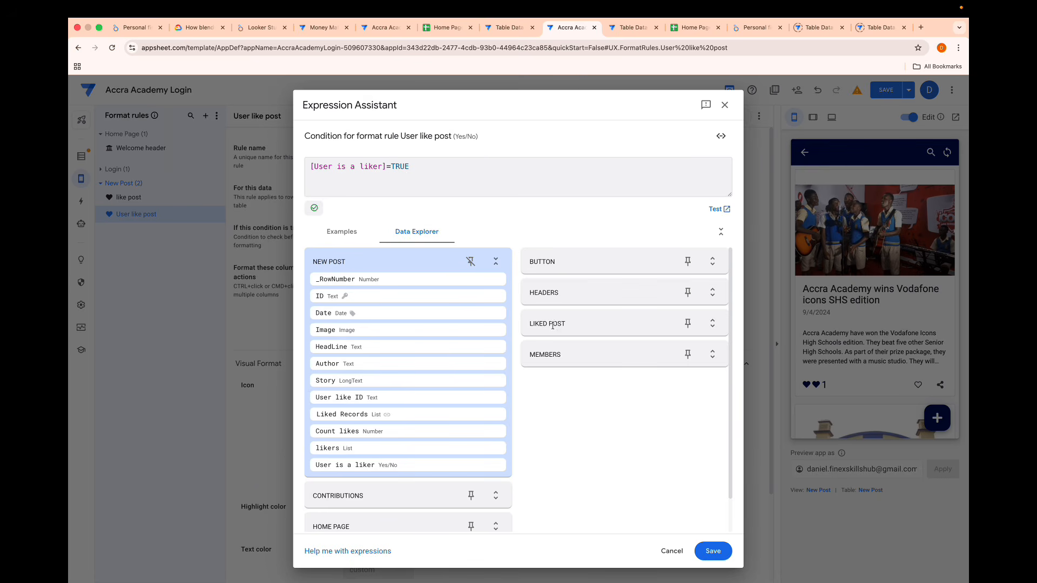
click(708, 552)
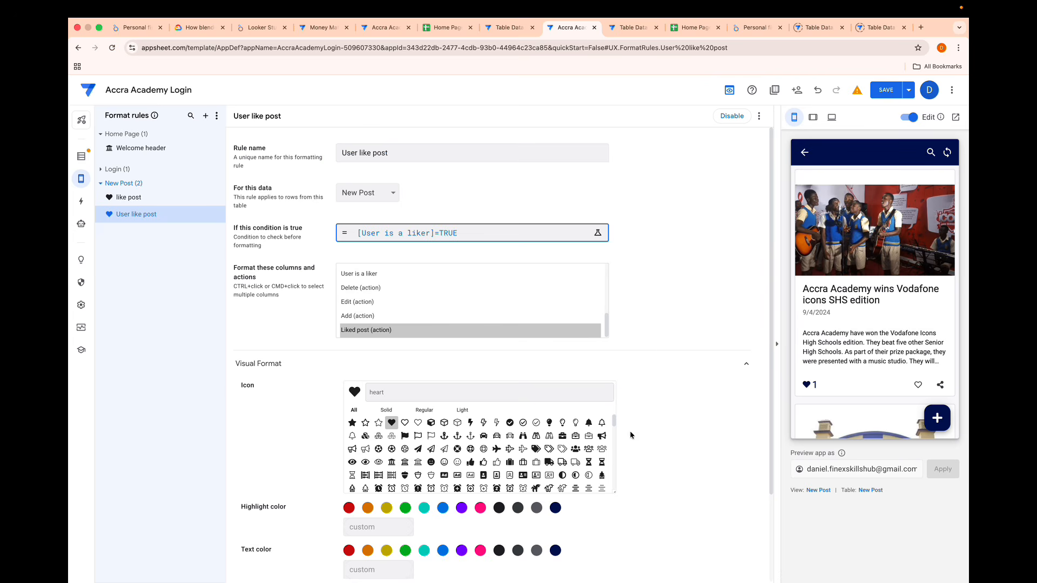
- Set the highlight color of the User like post format rule to red
scroll(631, 450, down, 1)
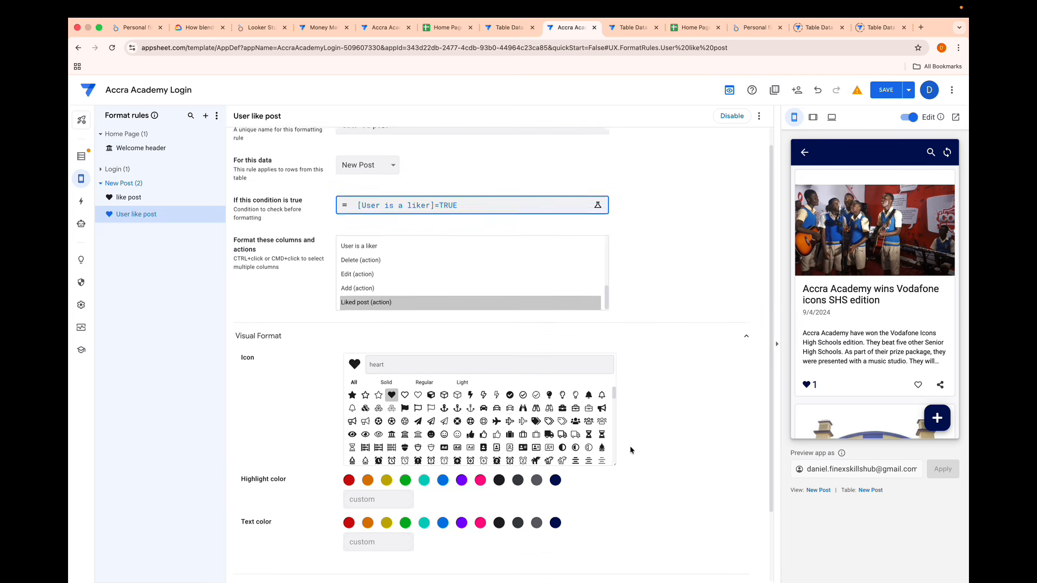
scroll(630, 445, down, 3)
click(349, 401)
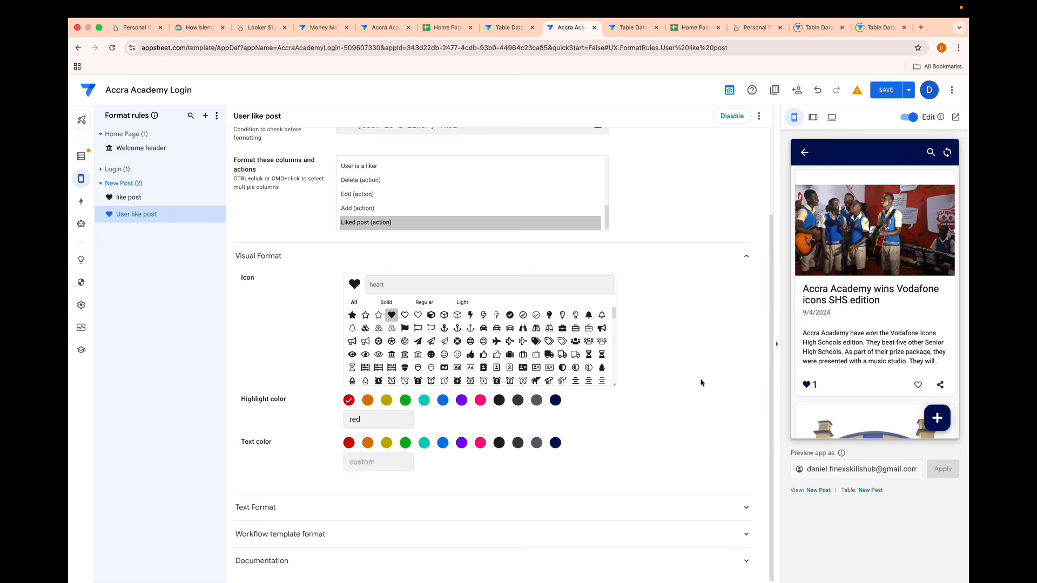
scroll(700, 382, up, 4)
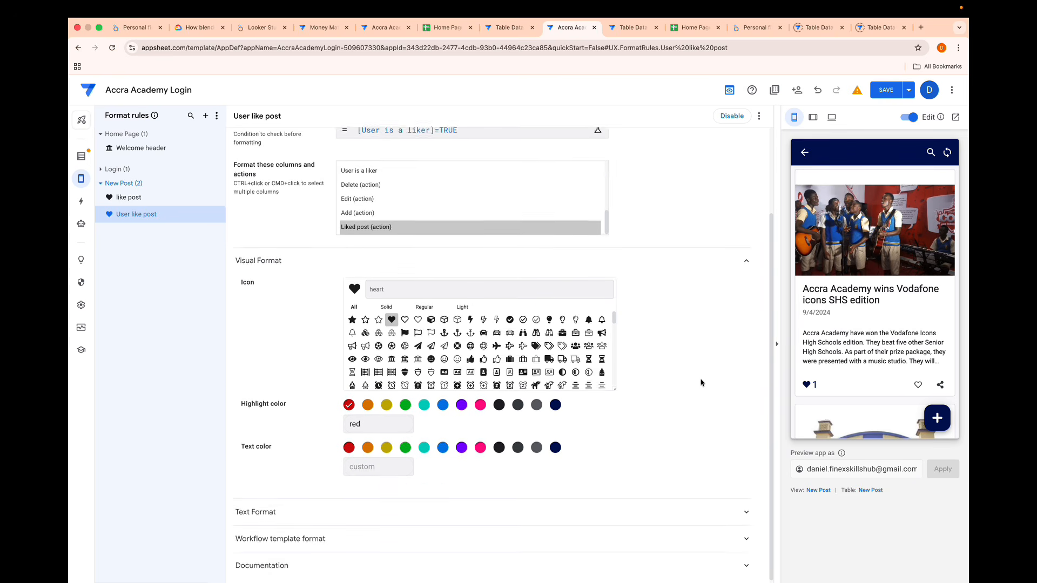
scroll(685, 306, down, 4)
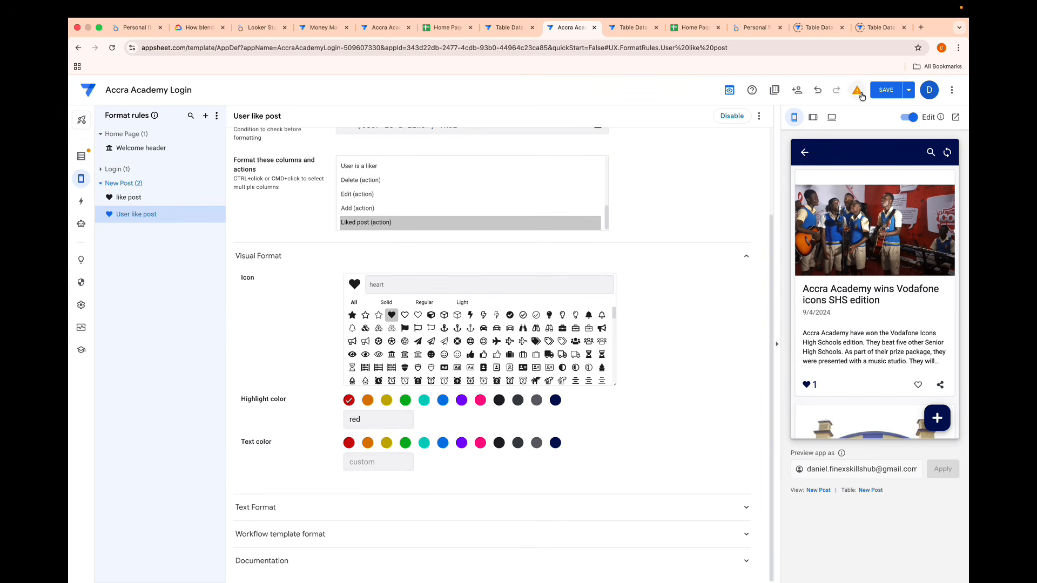
scroll(867, 339, down, 5)
- Check the heart color on the Vodafone icons post in the preview and review the User like post rule's settings
click(806, 311)
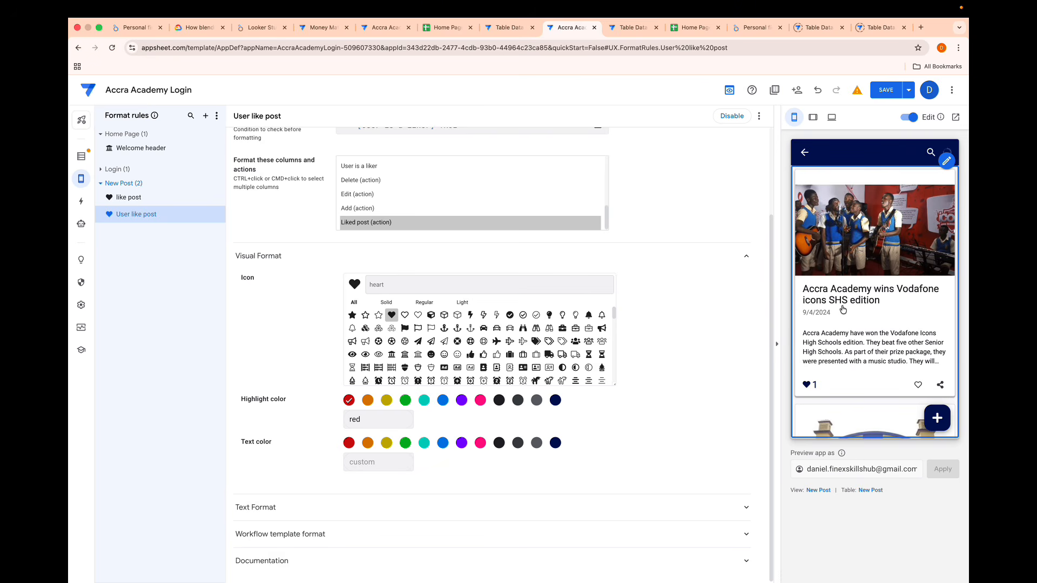
scroll(843, 310, down, 8)
scroll(843, 309, up, 7)
scroll(843, 310, up, 1)
scroll(532, 214, up, 3)
scroll(535, 204, up, 3)
scroll(657, 187, up, 2)
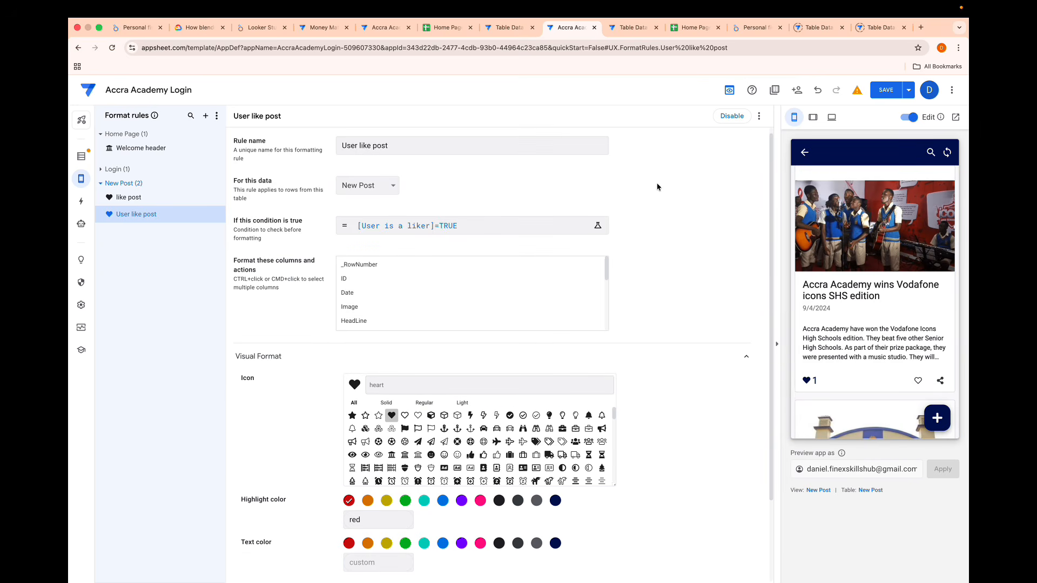
scroll(658, 187, down, 1)
- Reorder the New Post format rules so that User like post comes before like post, and save the app
click(99, 217)
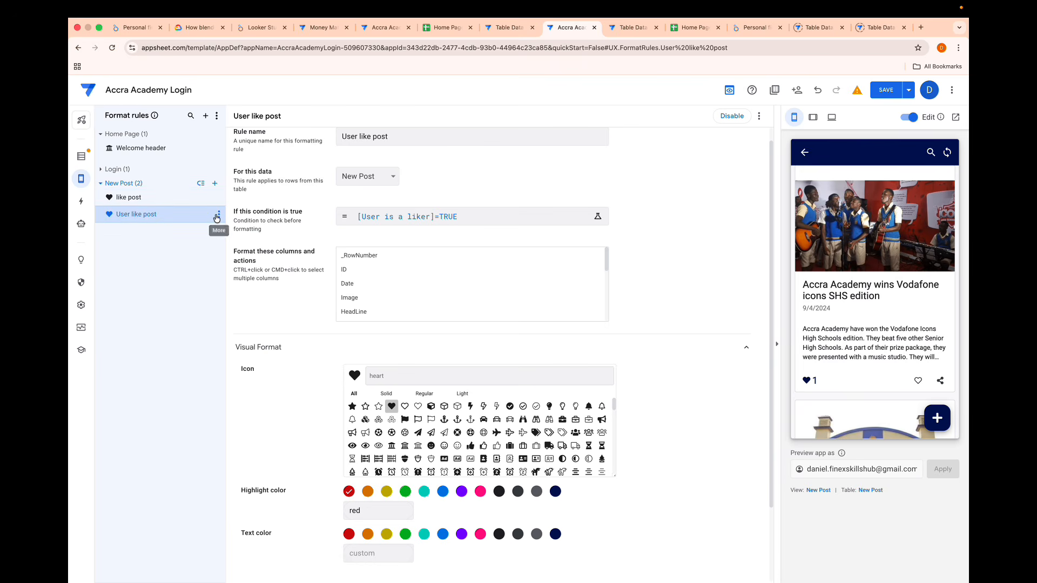
click(217, 215)
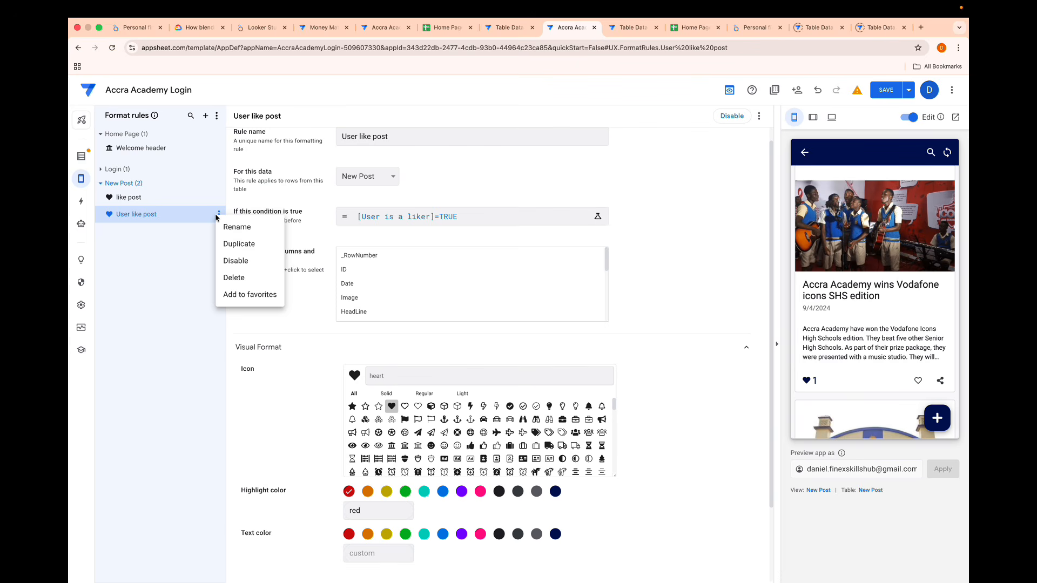
click(154, 202)
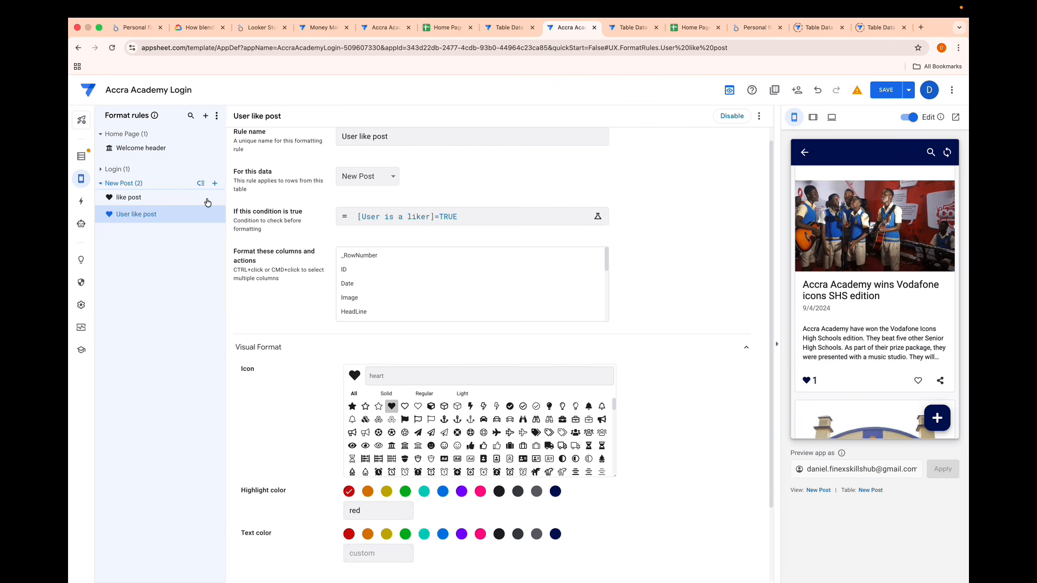
click(199, 185)
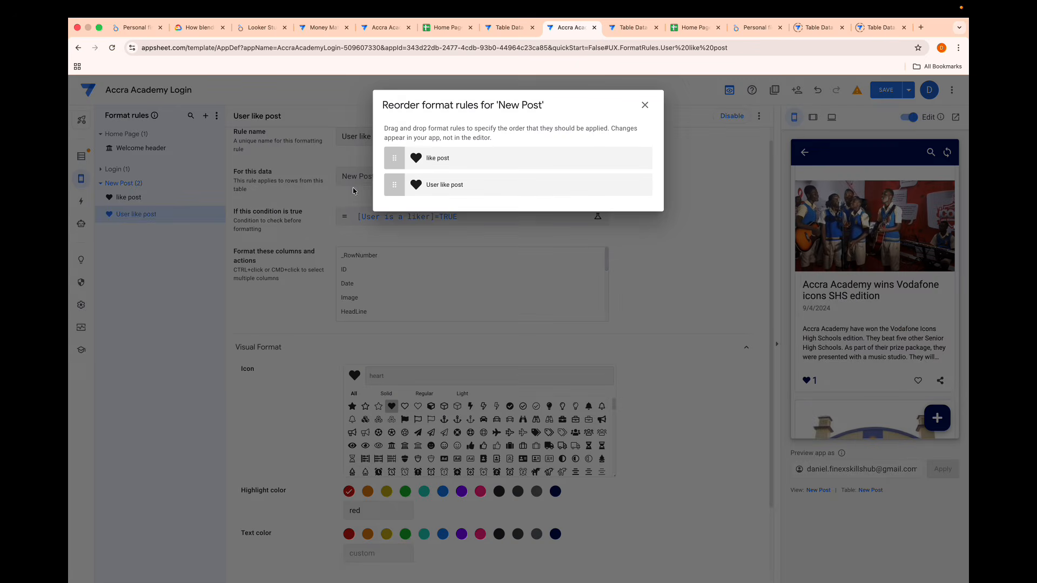
drag(392, 187, 394, 158)
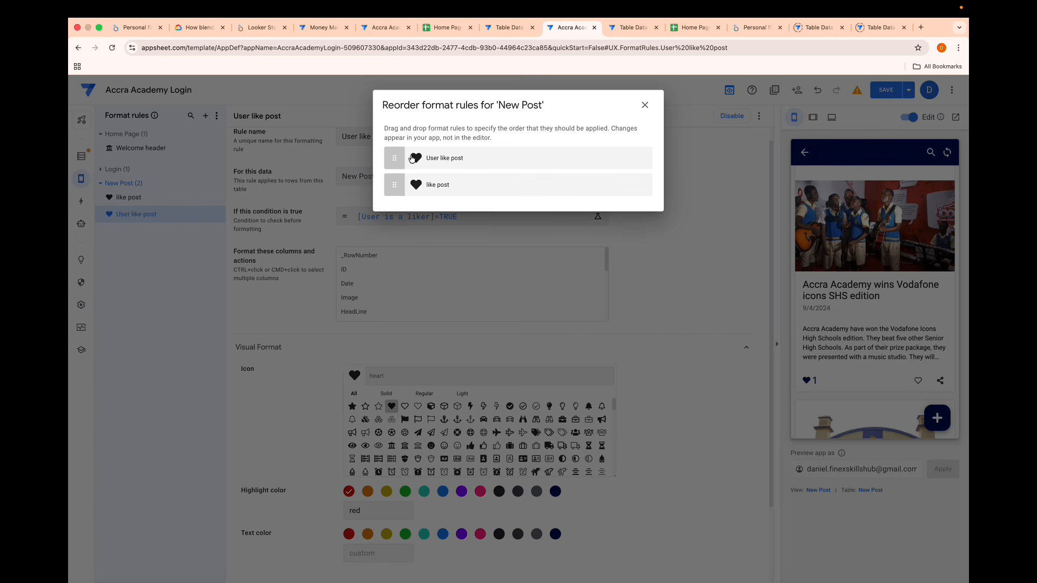
click(650, 106)
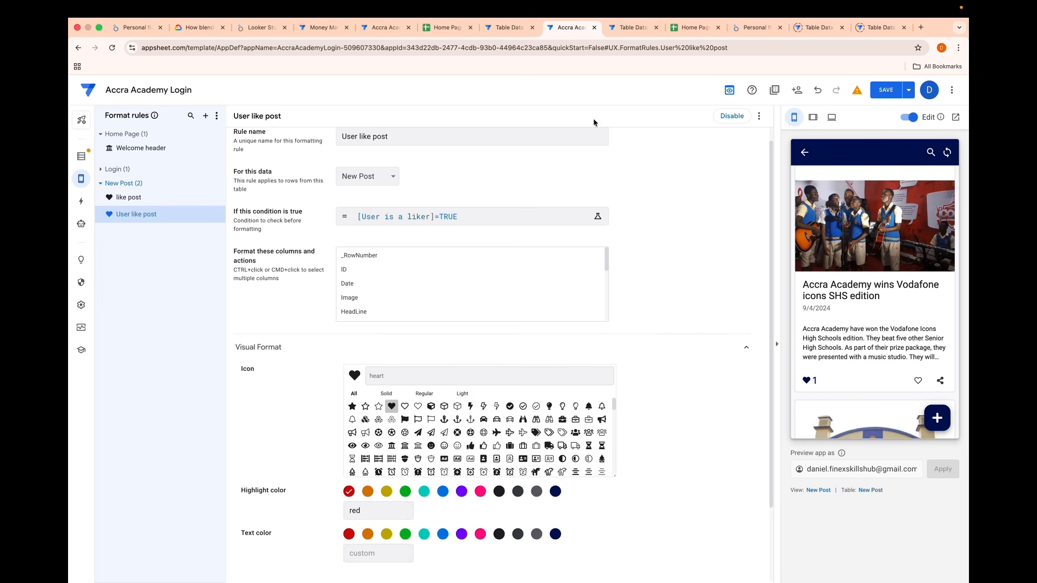
click(200, 185)
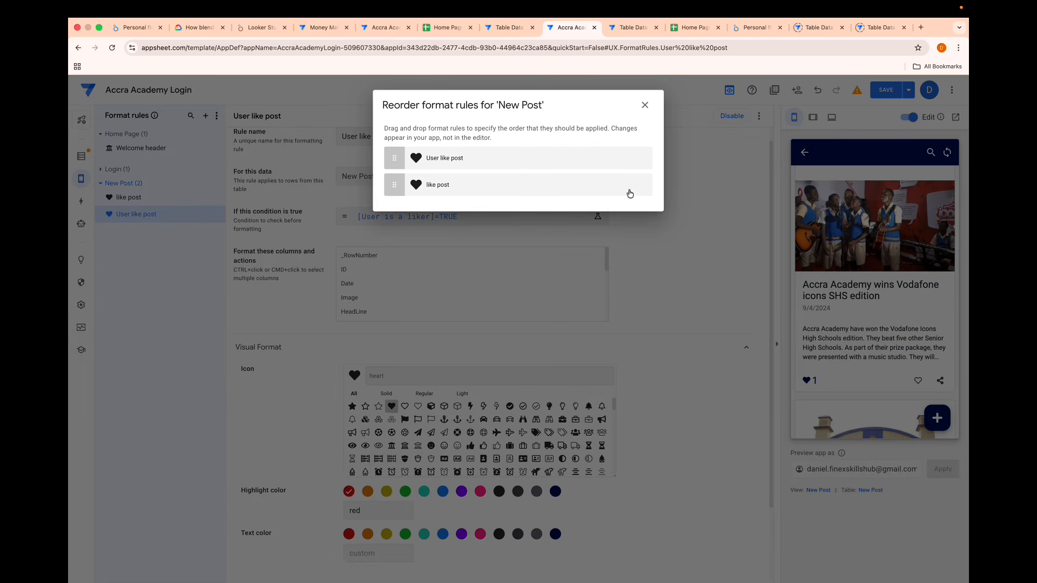
click(645, 107)
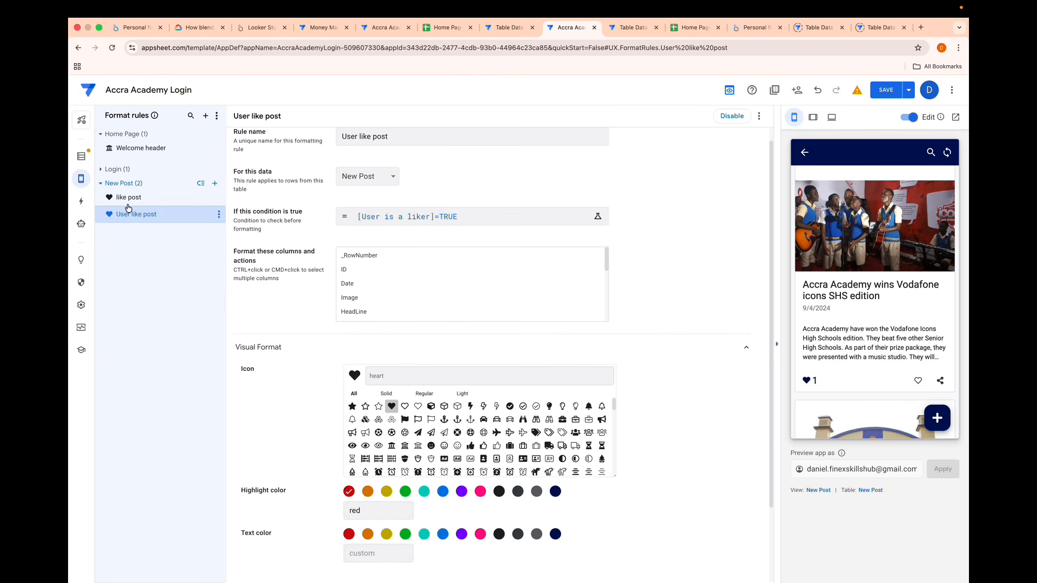
click(886, 90)
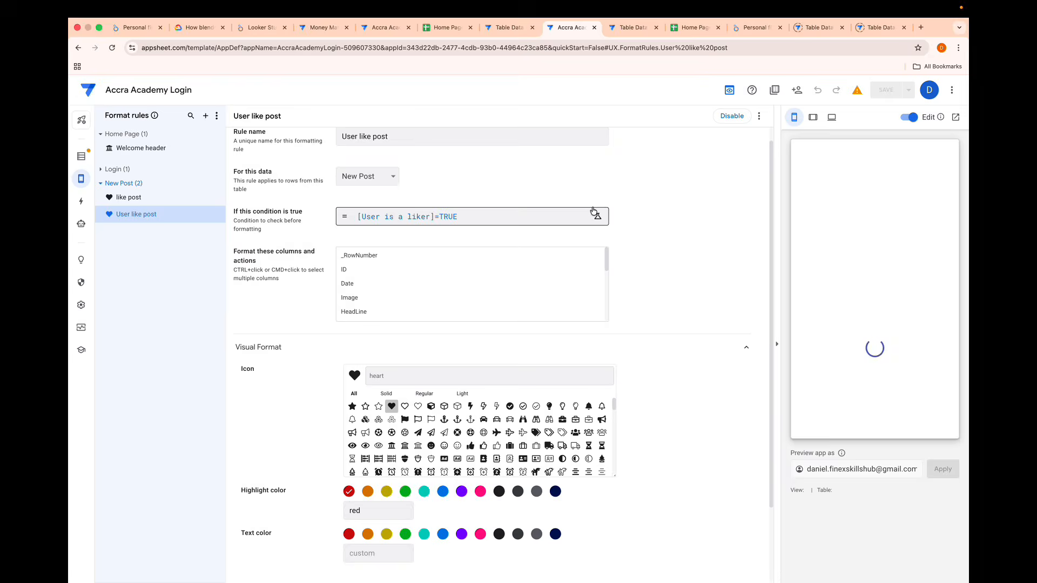
- Log in to the app preview with the username and password and check the hearts on the news posts
click(821, 285)
text(DANO)
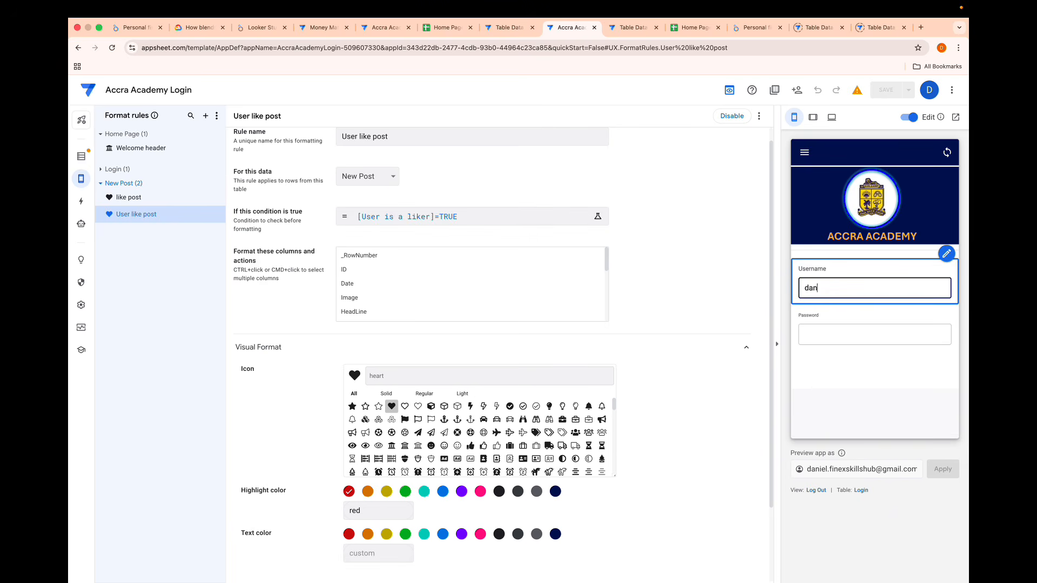
text(y)
click(824, 314)
click(827, 370)
click(834, 367)
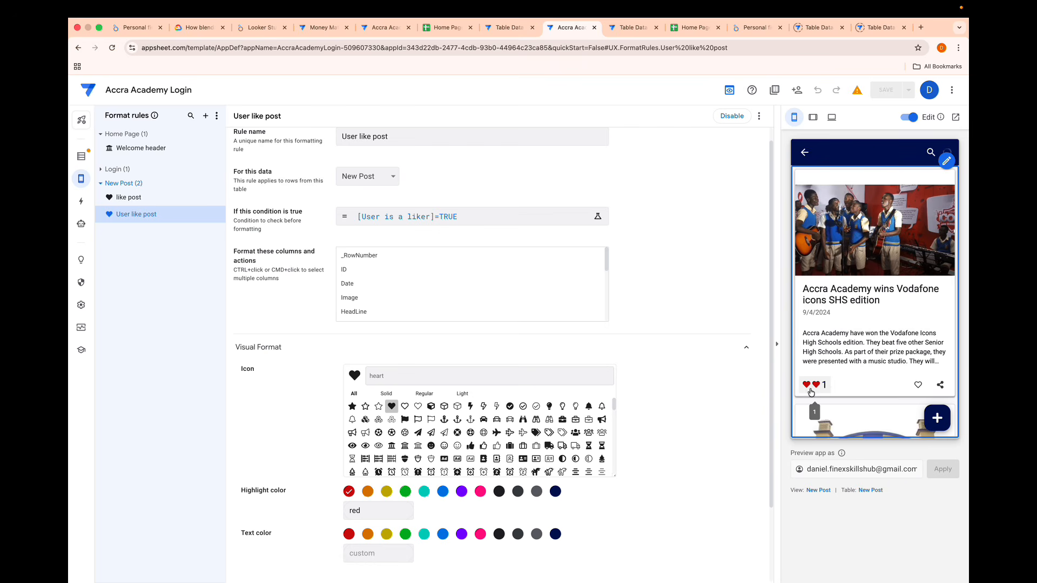
scroll(812, 395, down, 5)
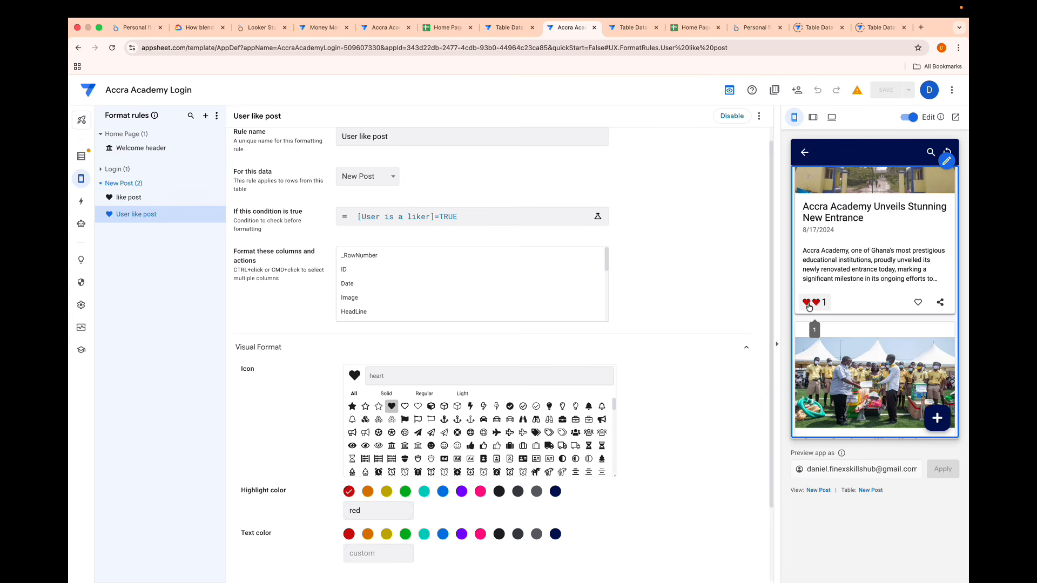
- Set the like post format rule's condition to [User is a liker]<>TRUE and save the expression
click(129, 197)
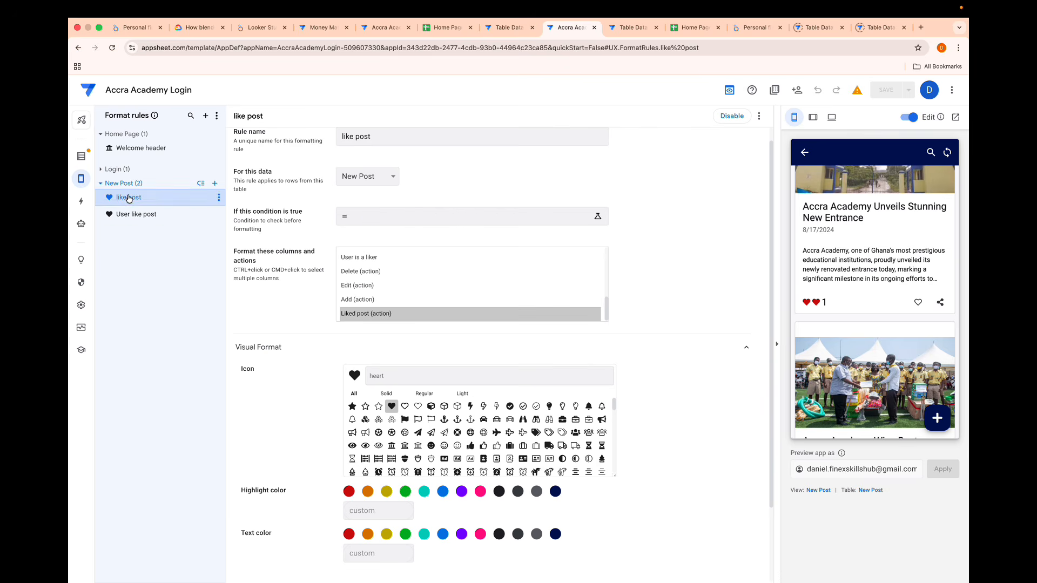
click(362, 221)
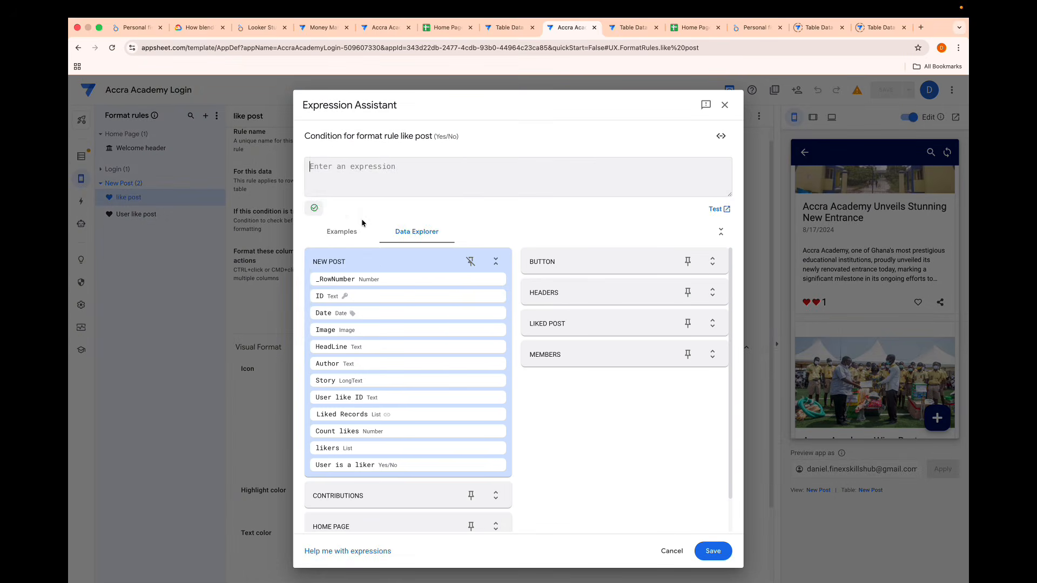
text(user)
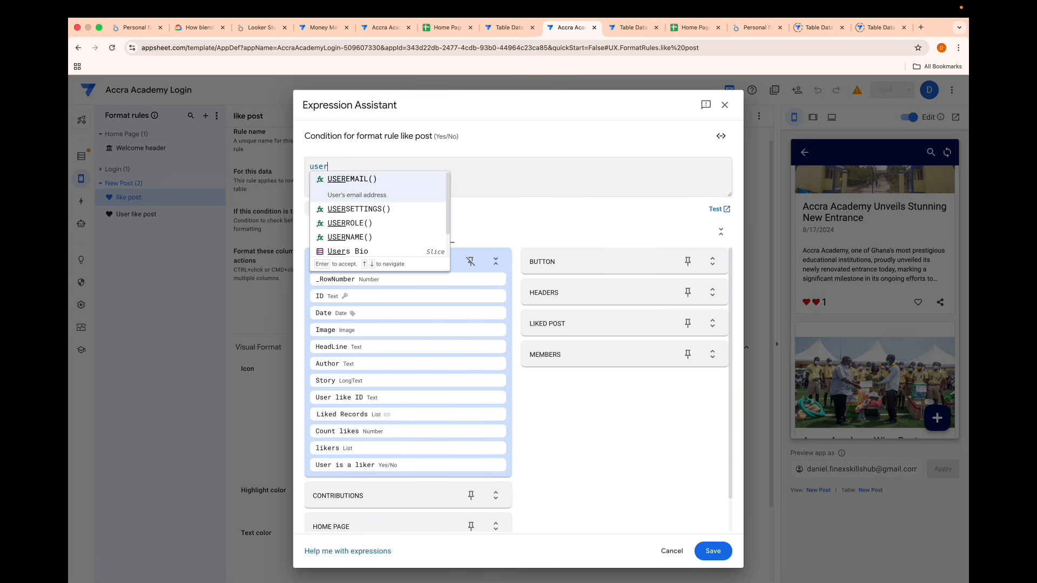
key(BackSpace)
key(BackSpace)
key(BackSpace)
key(BackSpace)
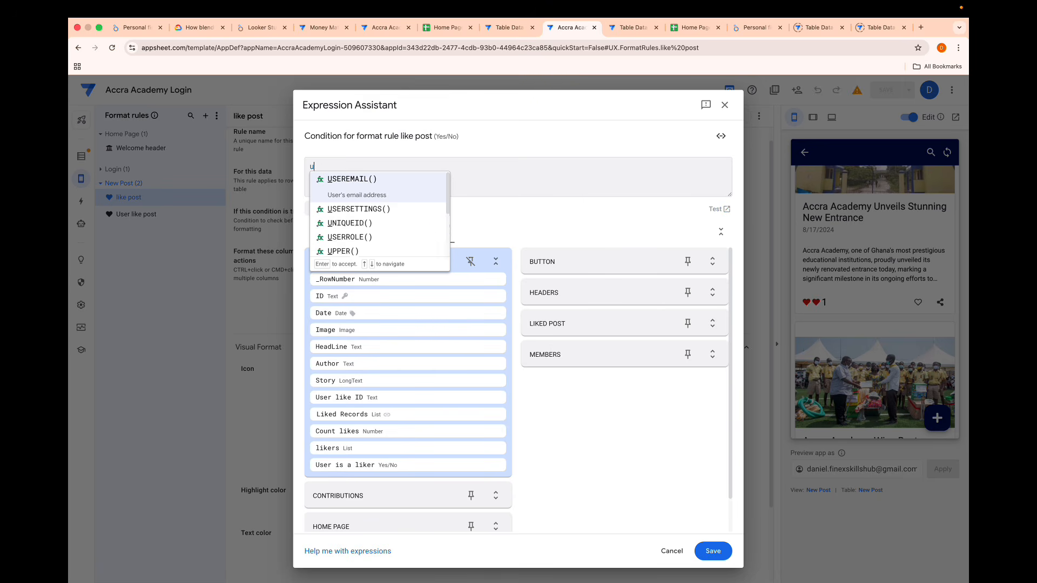
text([user)
key(Return)
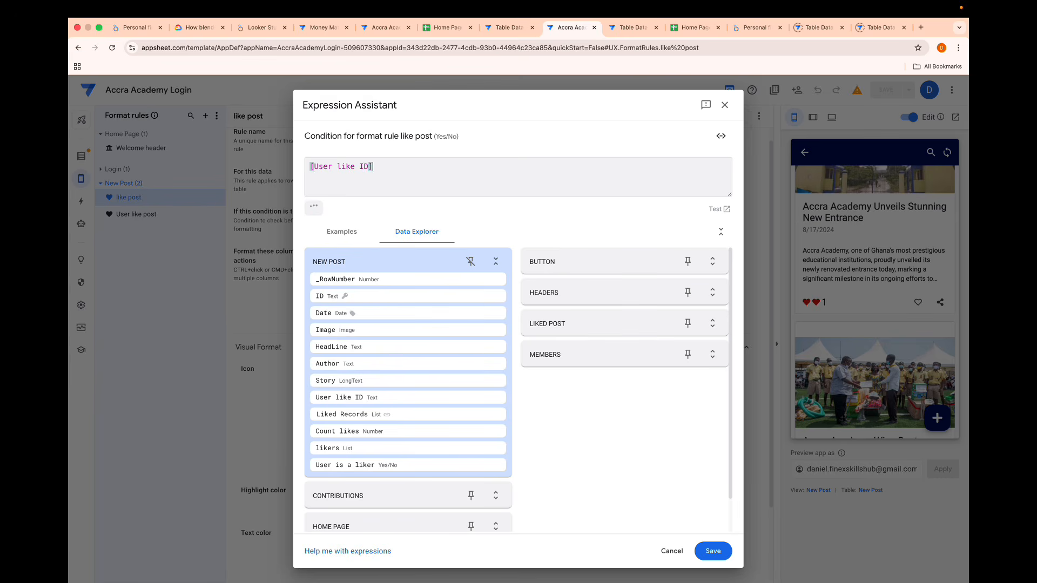
key(BackSpace)
key(BackSpace)
key(BackSpace)
key(BackSpace)
key(BackSpace)
key(BackSpace)
text(is)
key(Return)
text(<>TRUE)
click(713, 551)
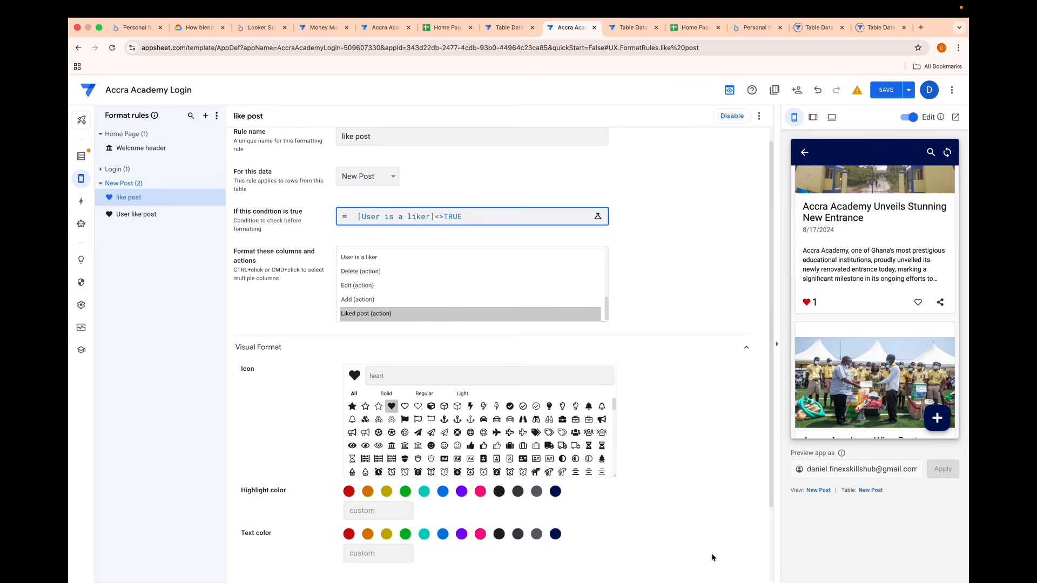
- Set both the highlight color and the text color of the like post format rule to minorText
scroll(622, 306, down, 2)
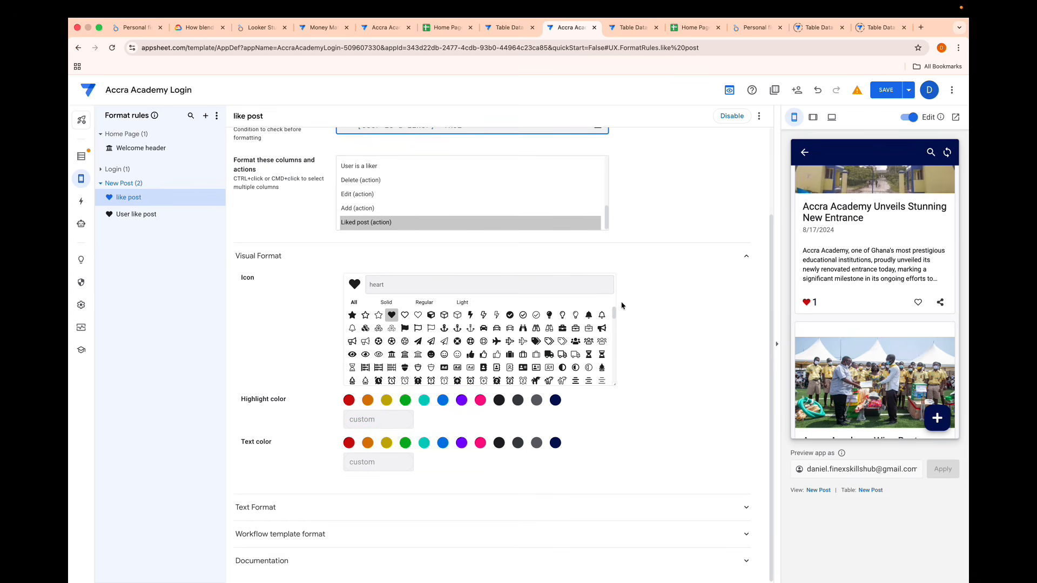
click(536, 401)
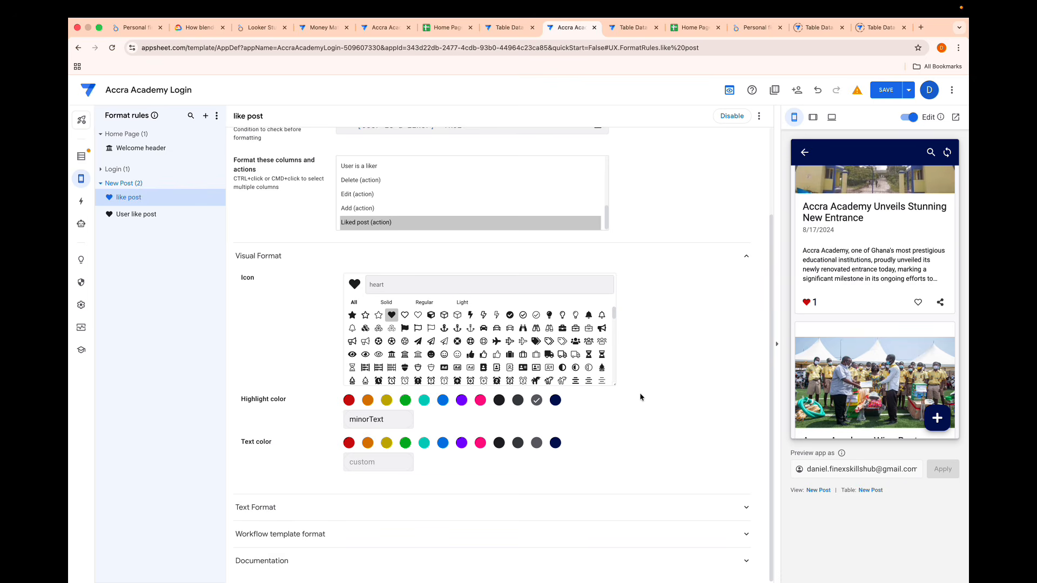
click(537, 443)
- Look through the hearts on the preview's news posts and test the like button on the Stunning New Entrance post
scroll(860, 308, down, 10)
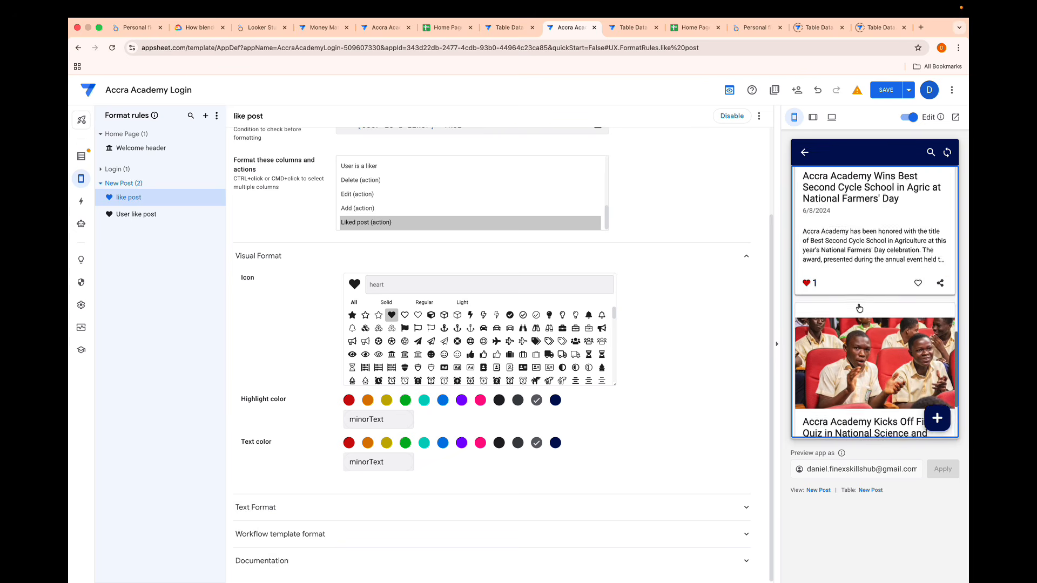
scroll(853, 319, up, 6)
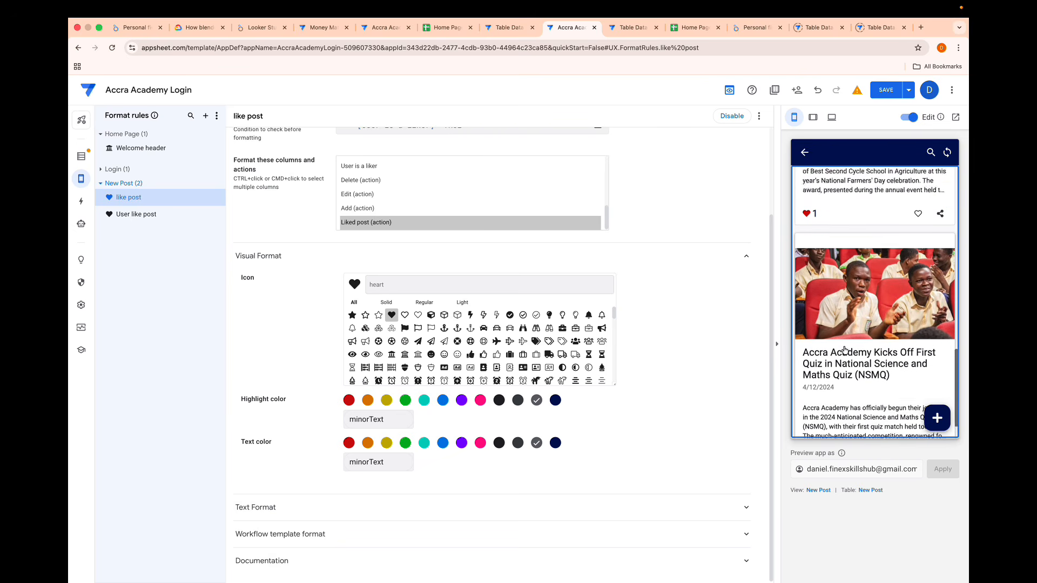
click(806, 295)
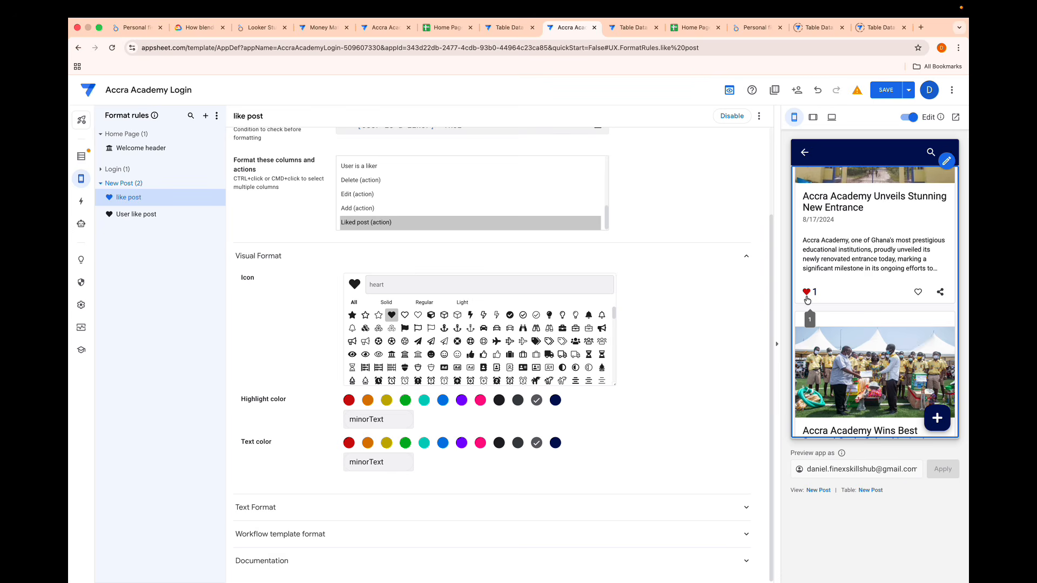
click(808, 294)
click(807, 295)
scroll(884, 364, down, 6)
scroll(884, 365, down, 6)
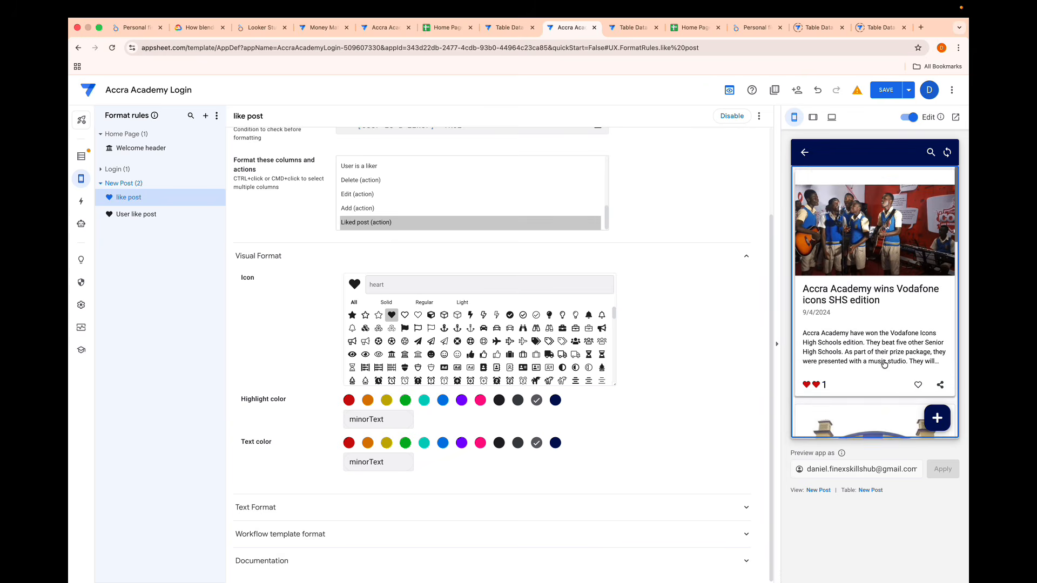
- Save the app and log back in to the preview with the username and password to open the news posts
click(884, 89)
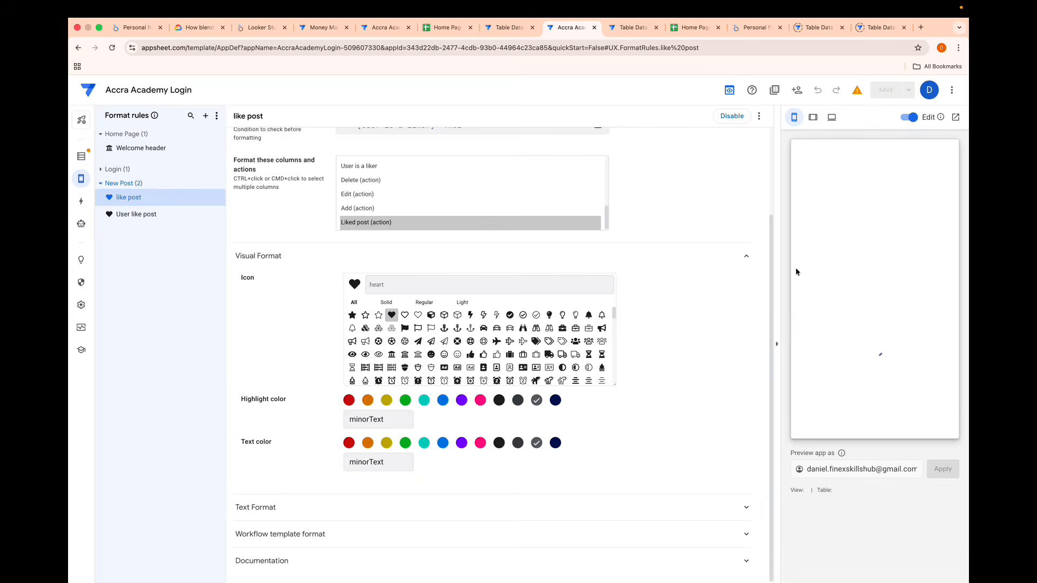
click(811, 278)
text(danoy)
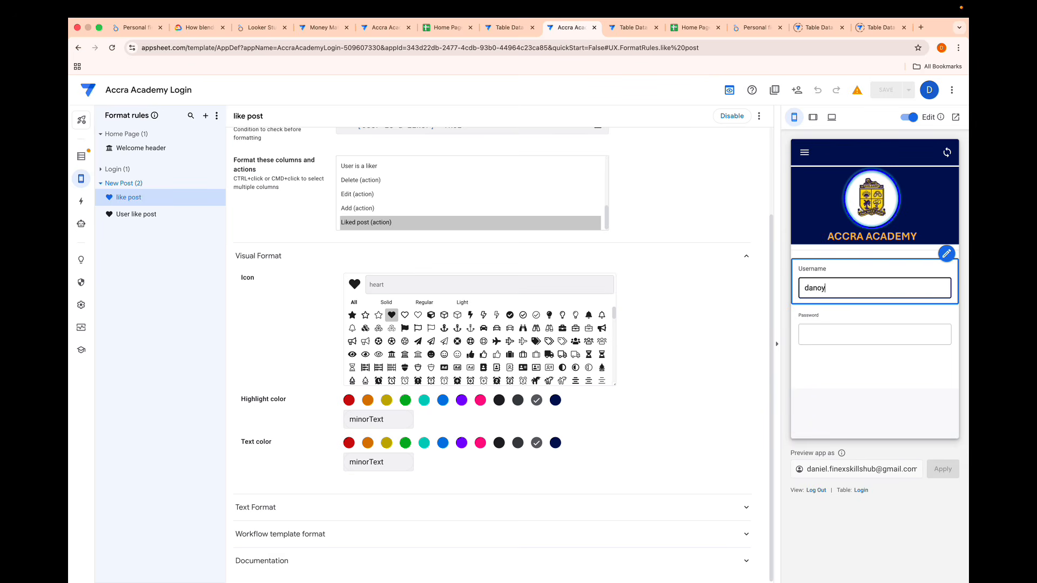
click(818, 334)
click(826, 378)
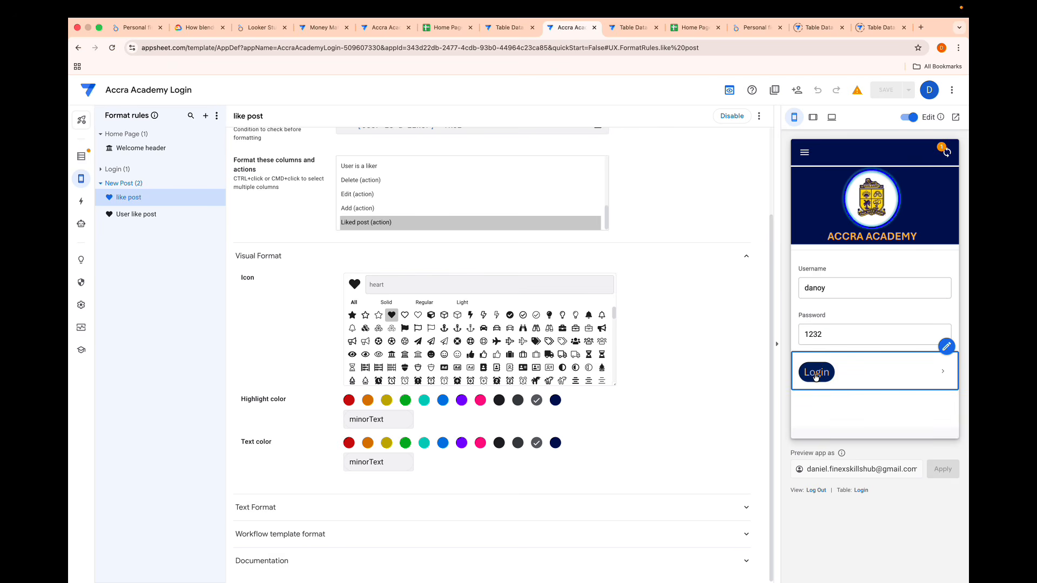
click(846, 366)
- Check the heart colors across the preview's news posts and unlike the Vodafone icons post
scroll(849, 369, down, 15)
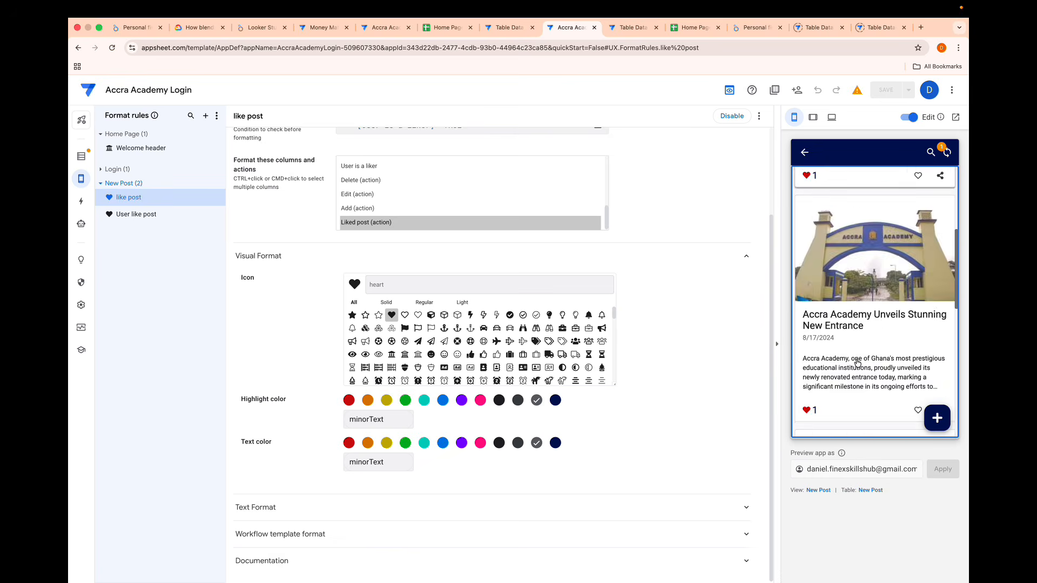
scroll(857, 363, down, 10)
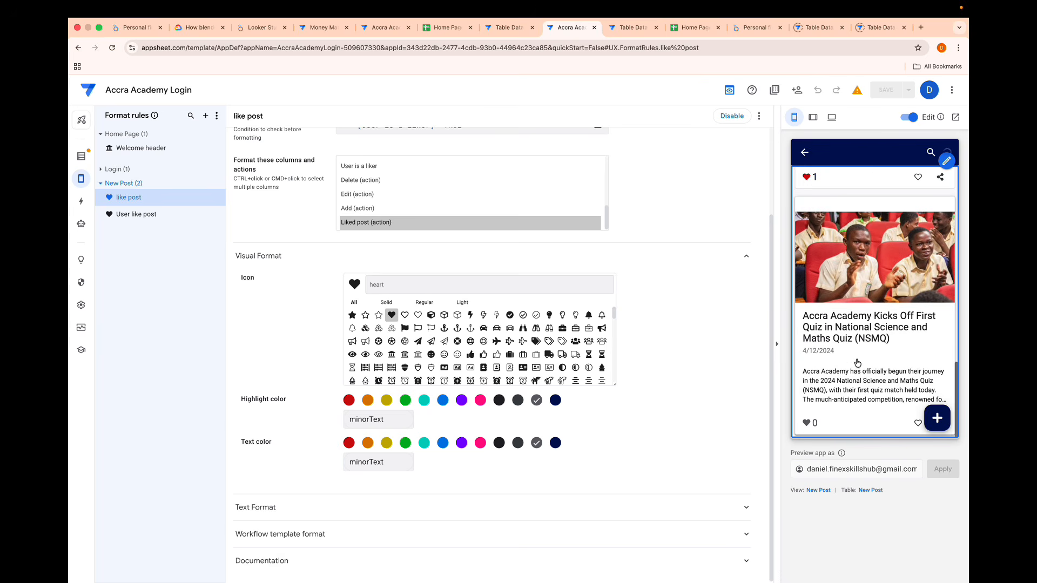
scroll(838, 351, up, 2)
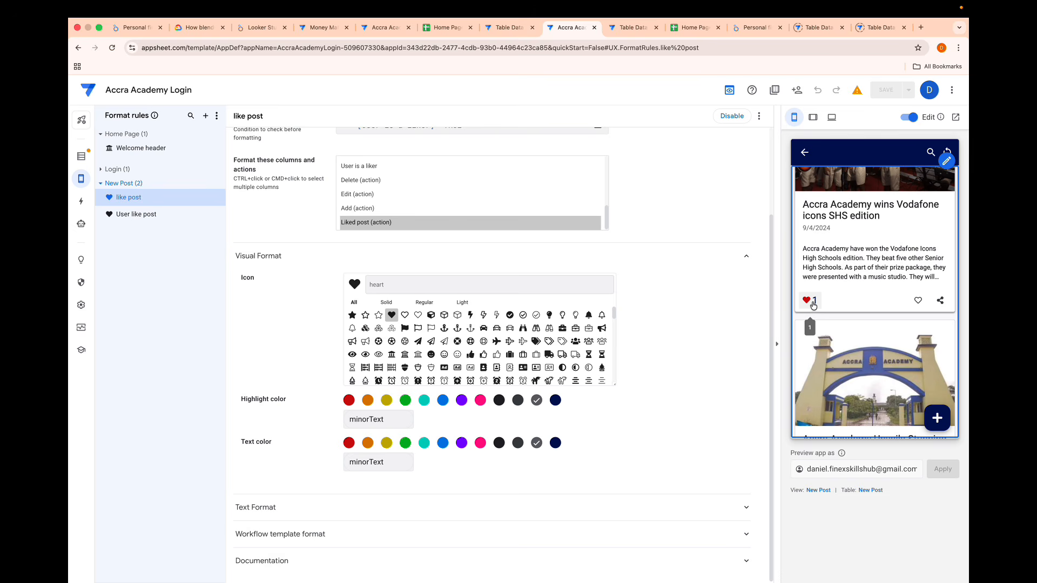
click(813, 306)
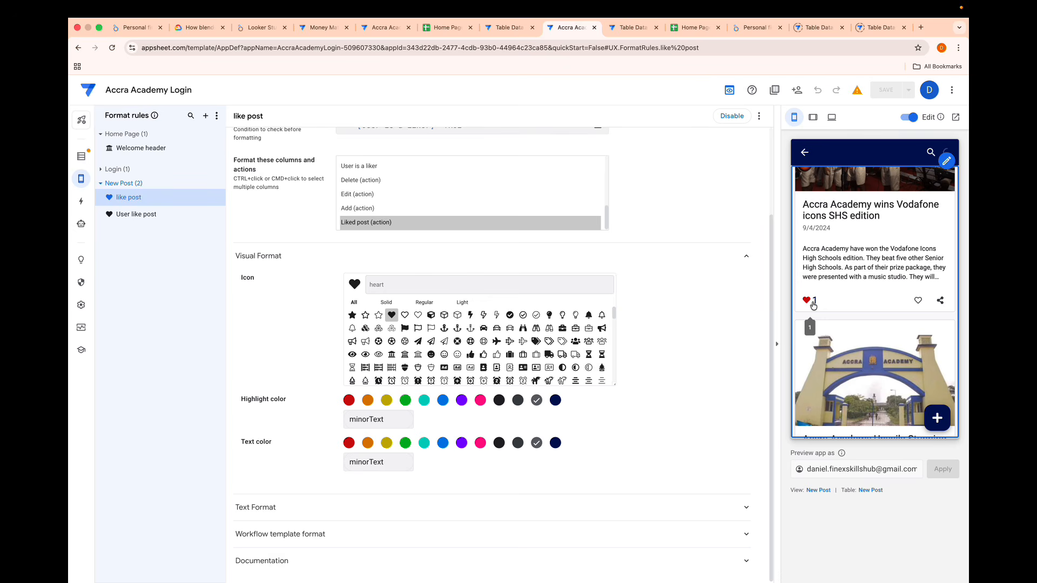
click(814, 306)
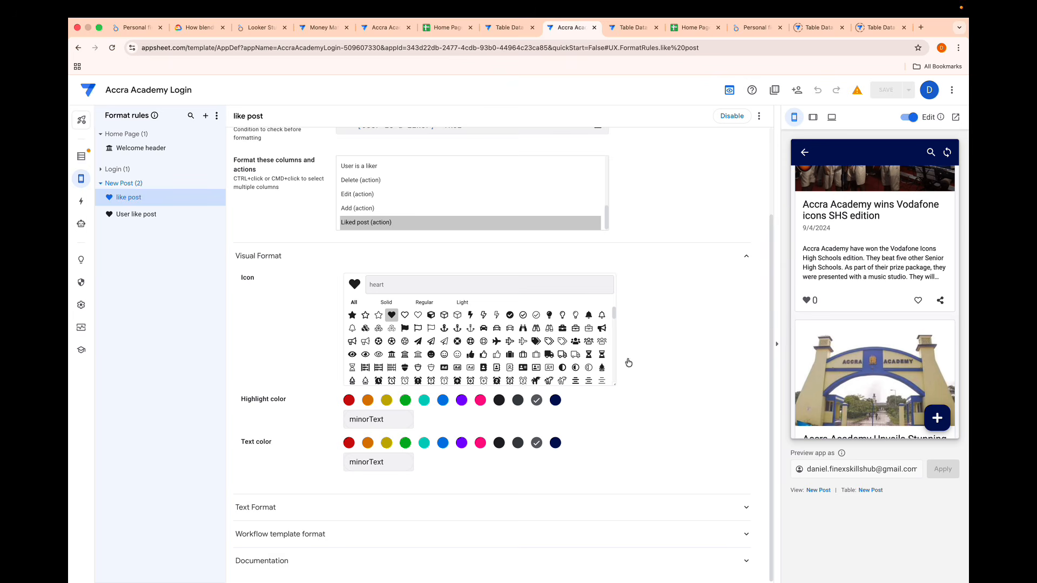
- Open the New Post view's settings and set the On Click action of the card layout's outlined heart icon to None
click(818, 490)
scroll(575, 410, down, 3)
scroll(573, 409, down, 2)
click(405, 449)
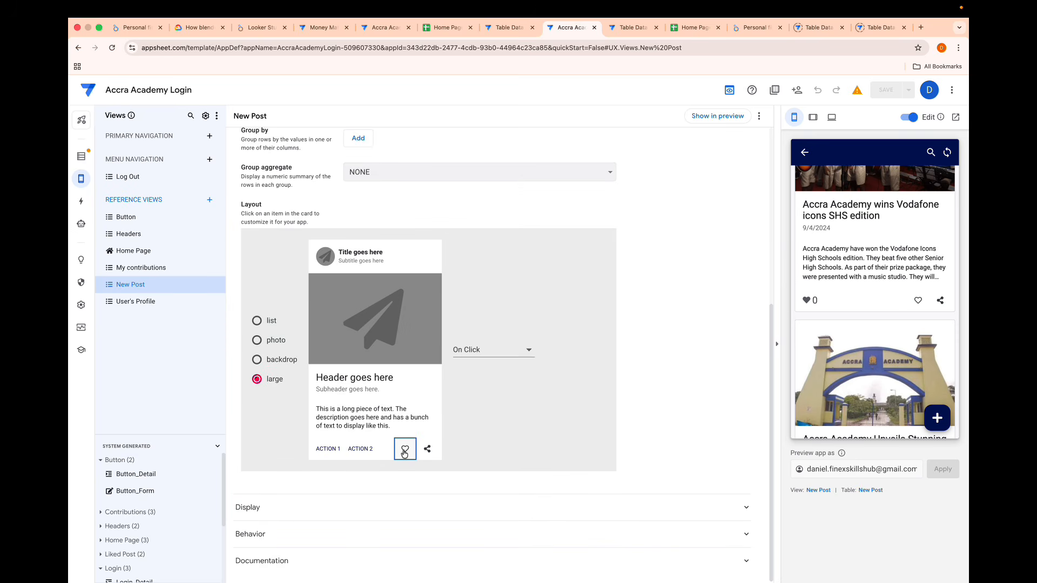
click(493, 351)
click(494, 365)
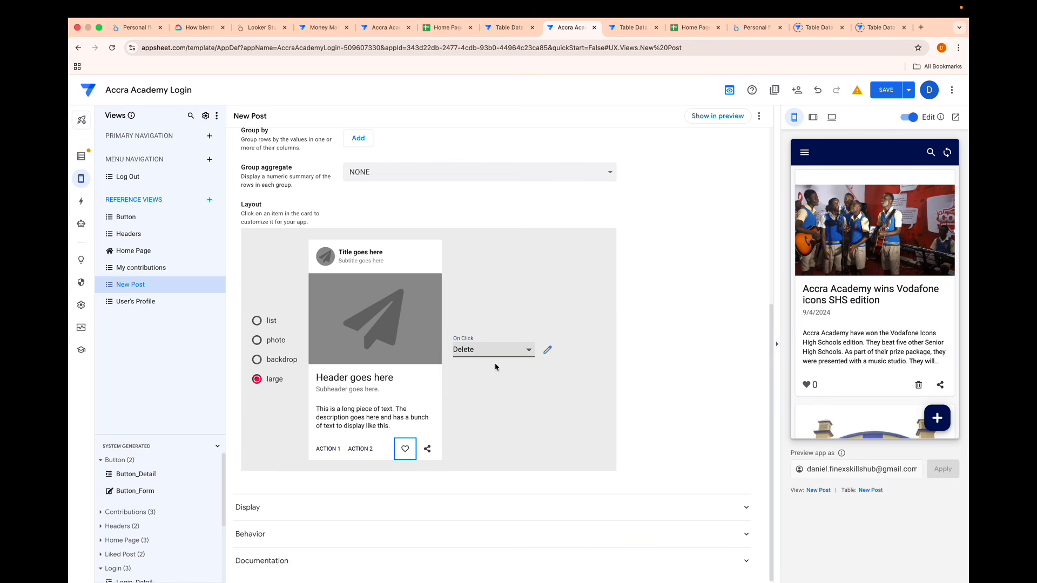
click(527, 351)
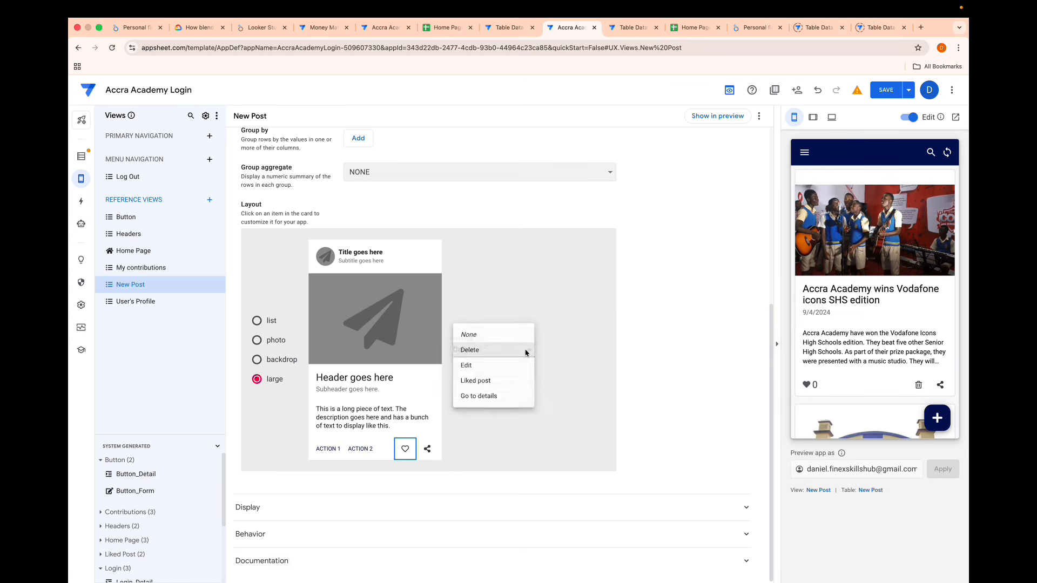
click(469, 335)
- Set the On Click action of the card layout's share icon to None and save the app
click(426, 449)
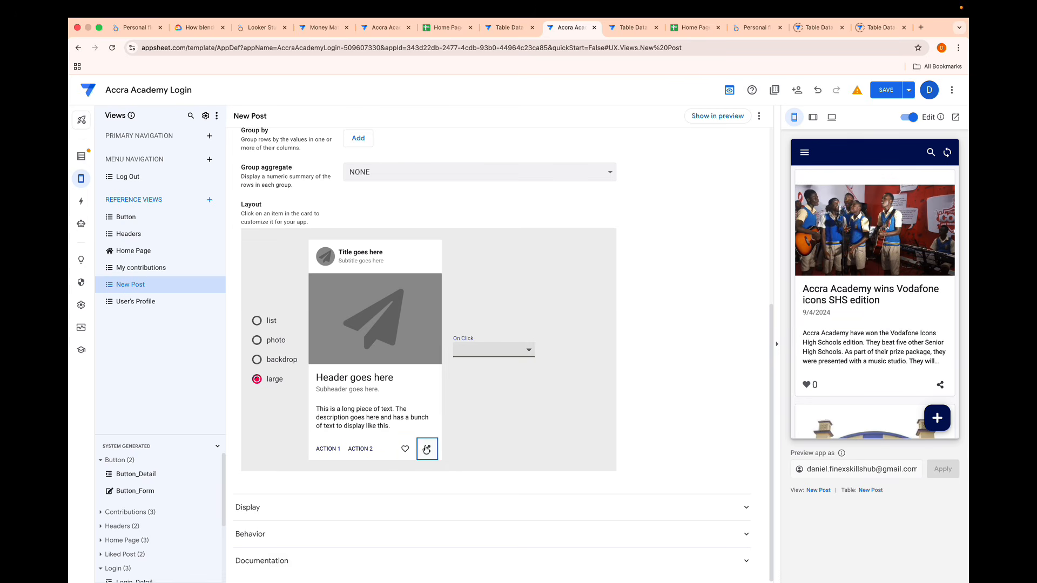
click(528, 350)
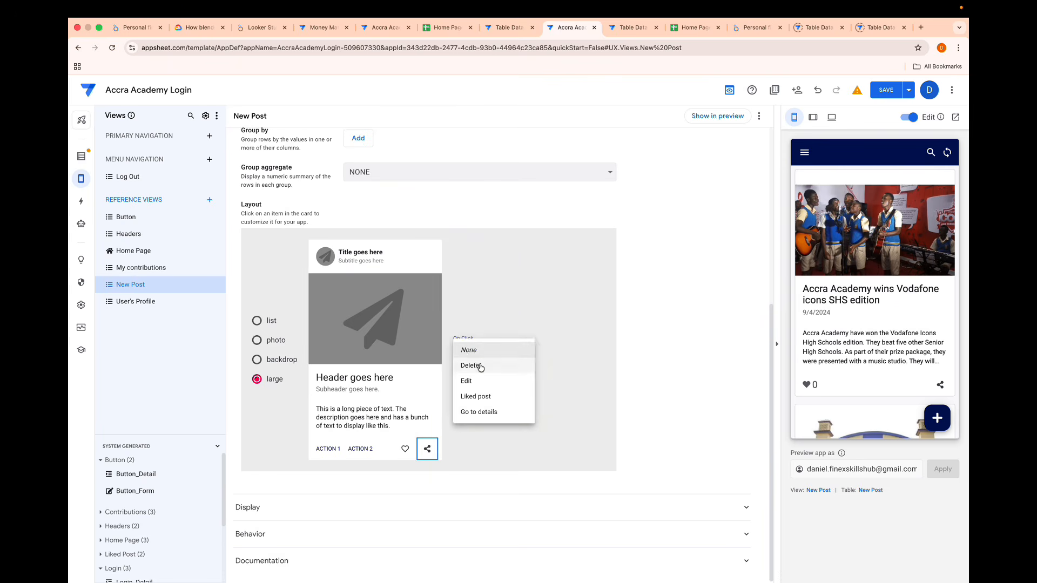
click(481, 367)
click(513, 352)
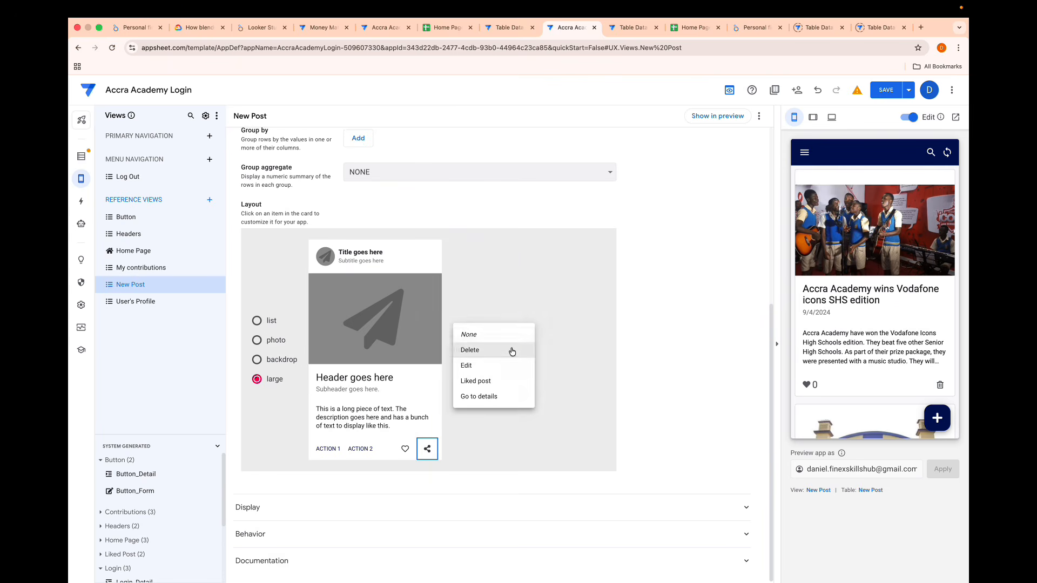
click(486, 335)
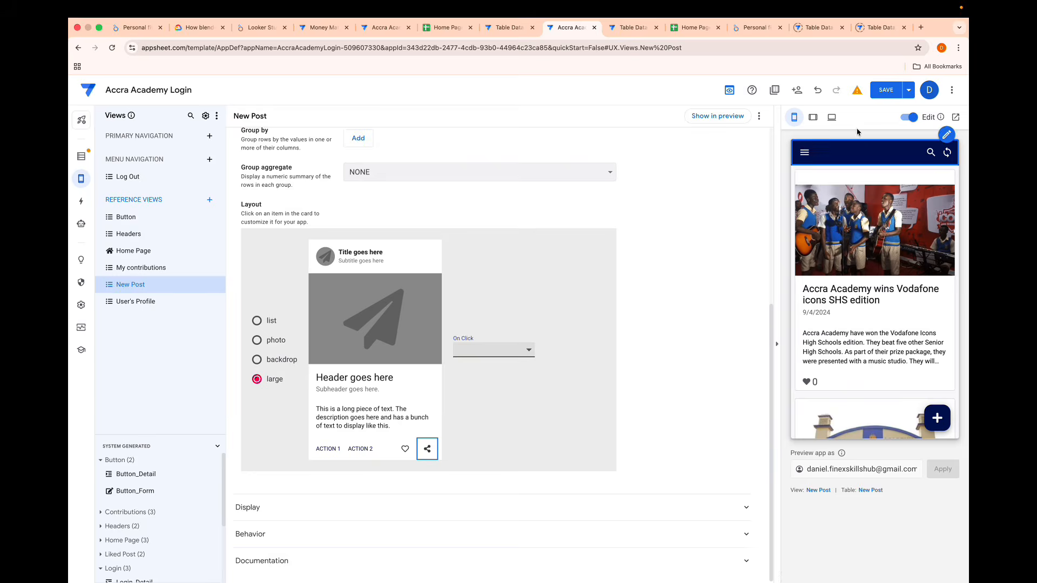
click(883, 90)
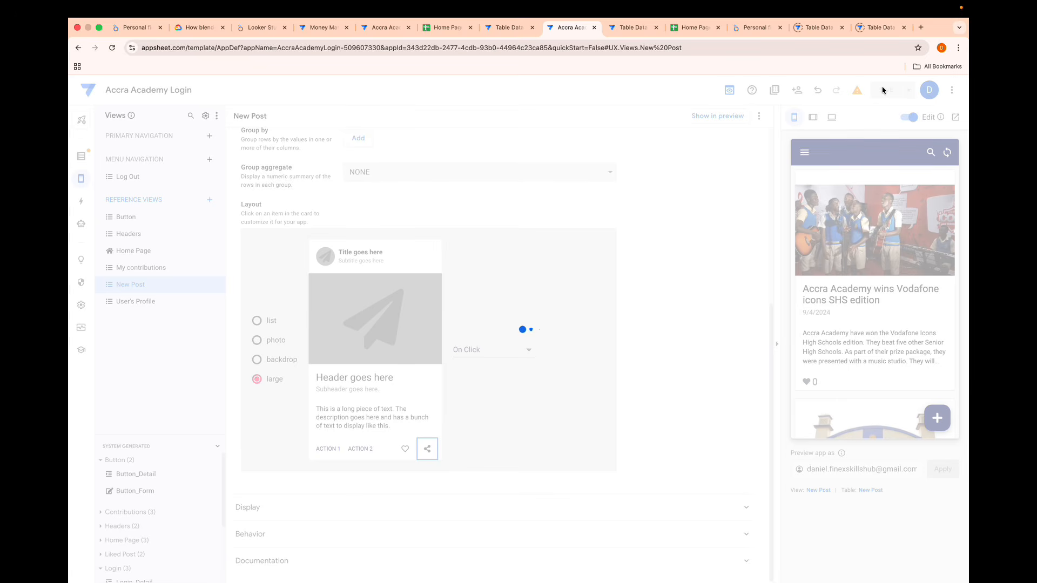